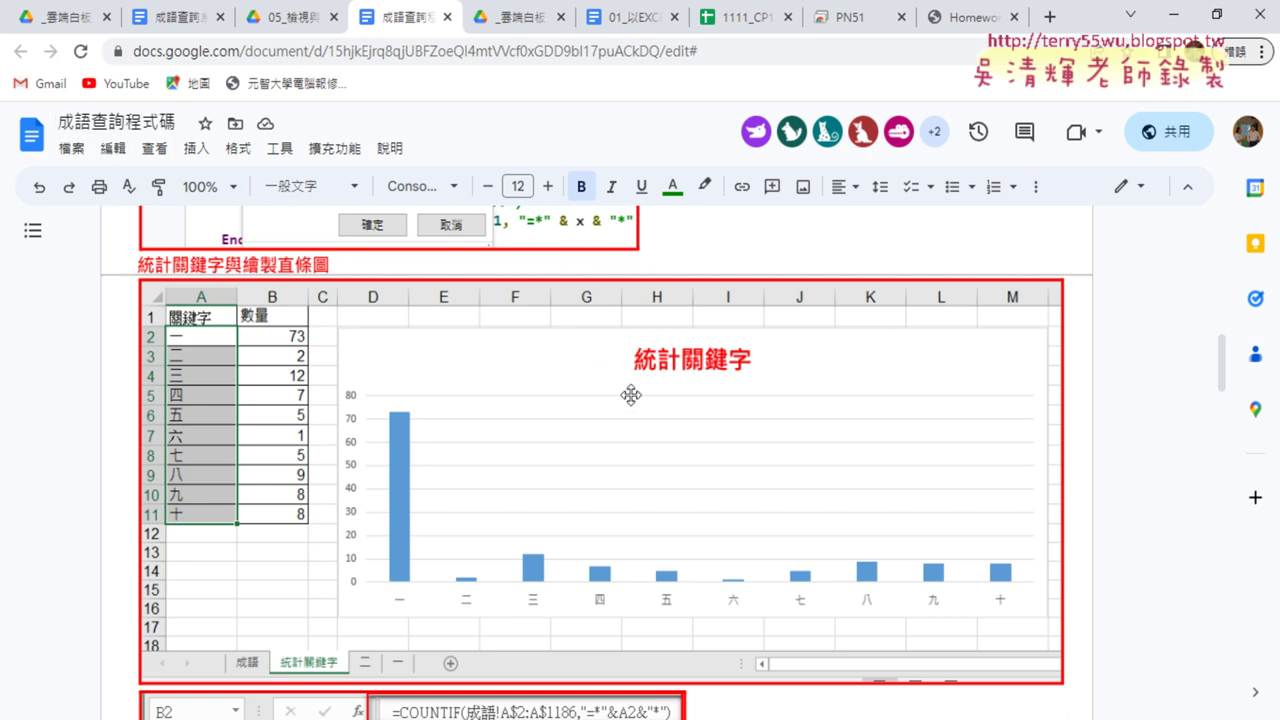
Review the =COUNTIF(成語!A$2:A$1186,"=*"&A2&"*") keyword formula and macro-button example in the Google Doc
{"action": "scroll", "coordinate": [662, 404], "scroll_direction": "down", "scroll_amount": 3}
{"action": "scroll", "coordinate": [677, 409], "scroll_direction": "down", "scroll_amount": 1}
{"action": "scroll", "coordinate": [527, 427], "scroll_direction": "down", "scroll_amount": 3}
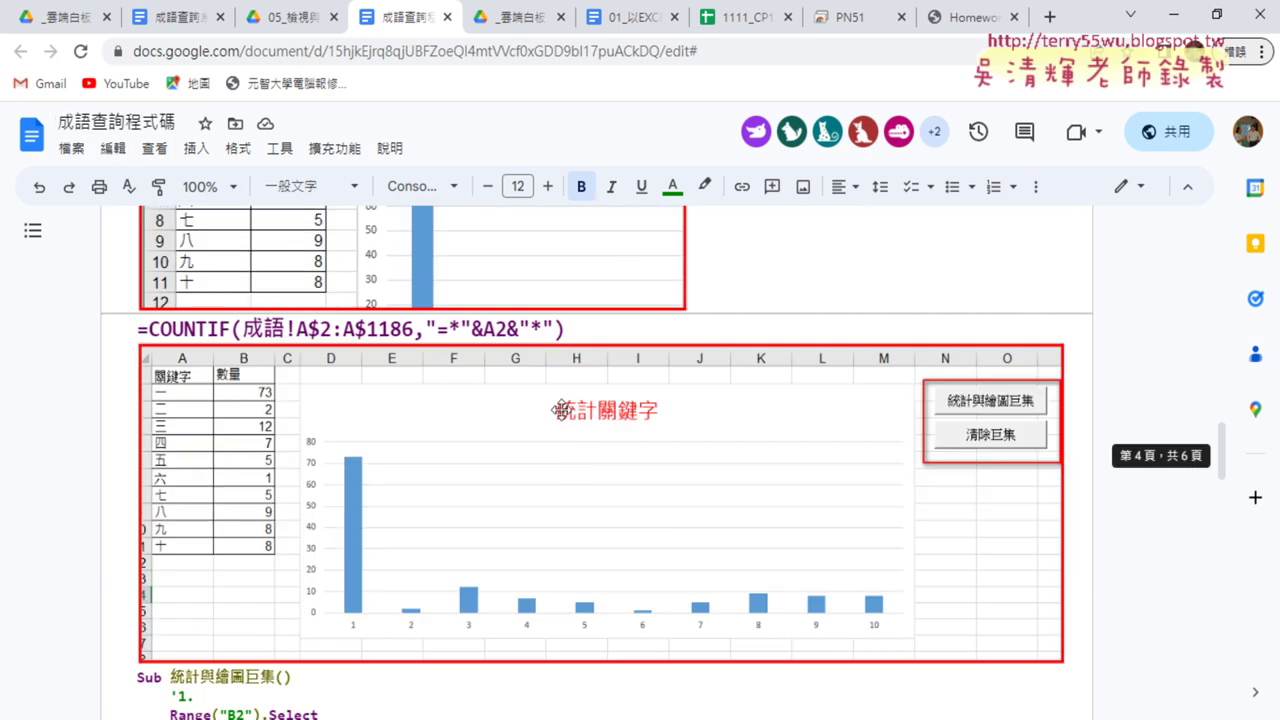
{"action": "left_click_drag", "start_coordinate": [572, 330], "coordinate": [124, 326]}
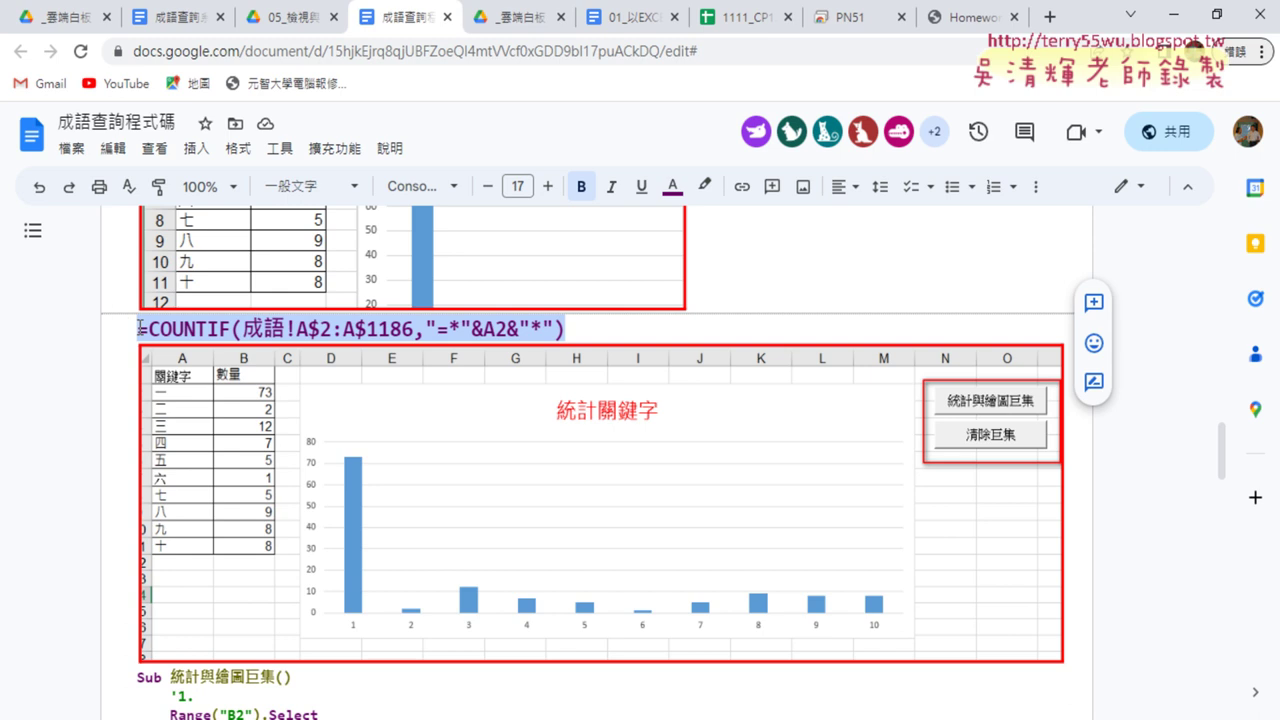
{"action": "scroll", "coordinate": [560, 348], "scroll_direction": "up", "scroll_amount": 3}
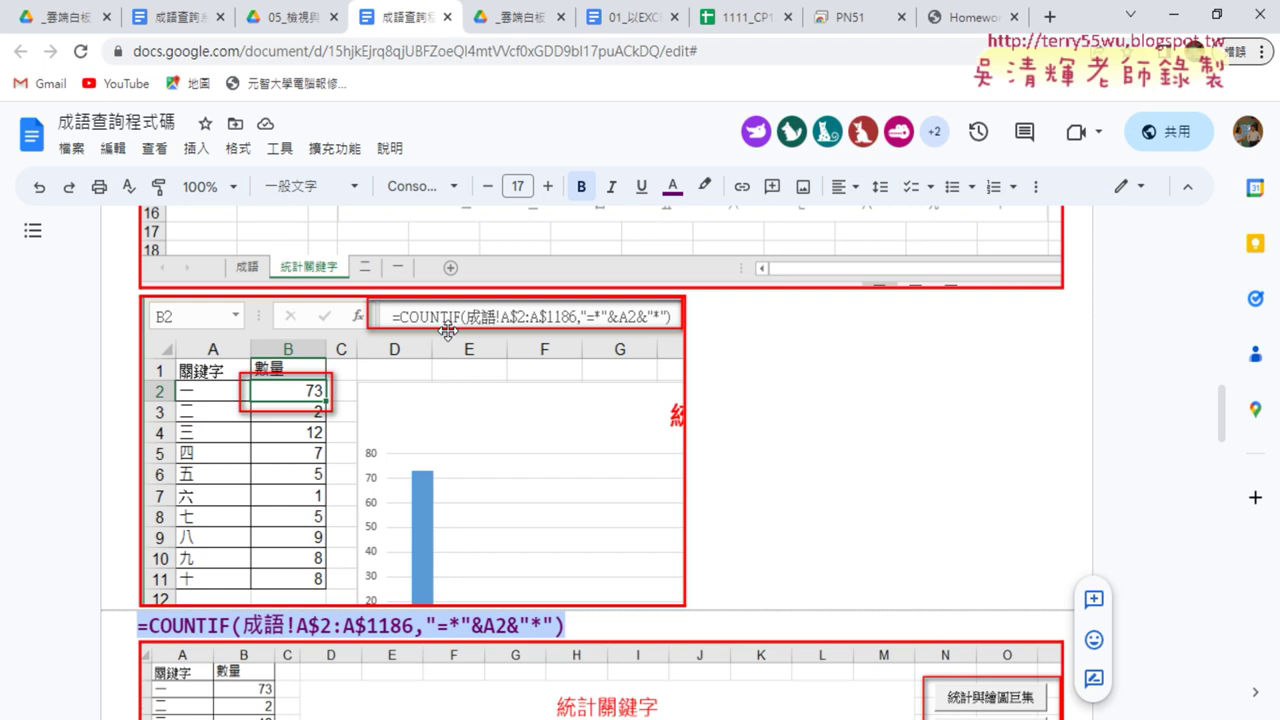
{"action": "scroll", "coordinate": [812, 402], "scroll_direction": "down", "scroll_amount": 1}
{"action": "scroll", "coordinate": [812, 402], "scroll_direction": "down", "scroll_amount": 2}
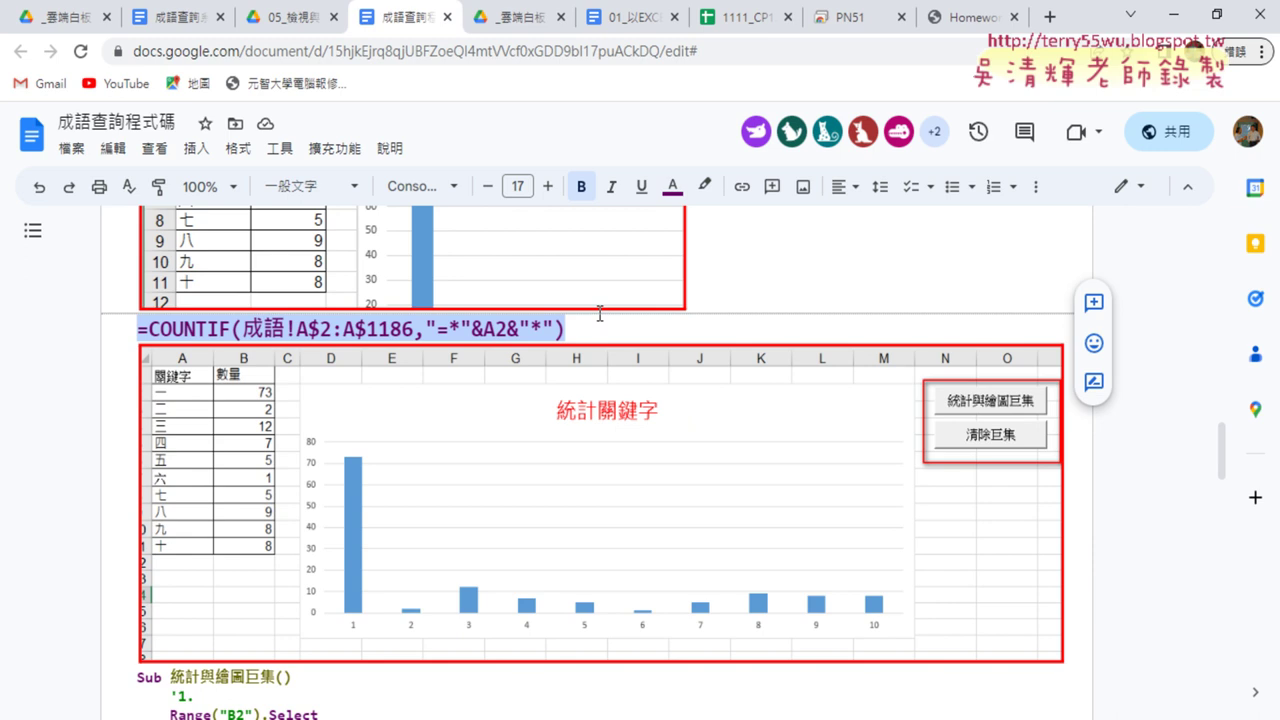
{"action": "scroll", "coordinate": [600, 314], "scroll_direction": "up", "scroll_amount": 1}
{"action": "scroll", "coordinate": [614, 320], "scroll_direction": "up", "scroll_amount": 1}
{"action": "scroll", "coordinate": [614, 320], "scroll_direction": "up", "scroll_amount": 1}
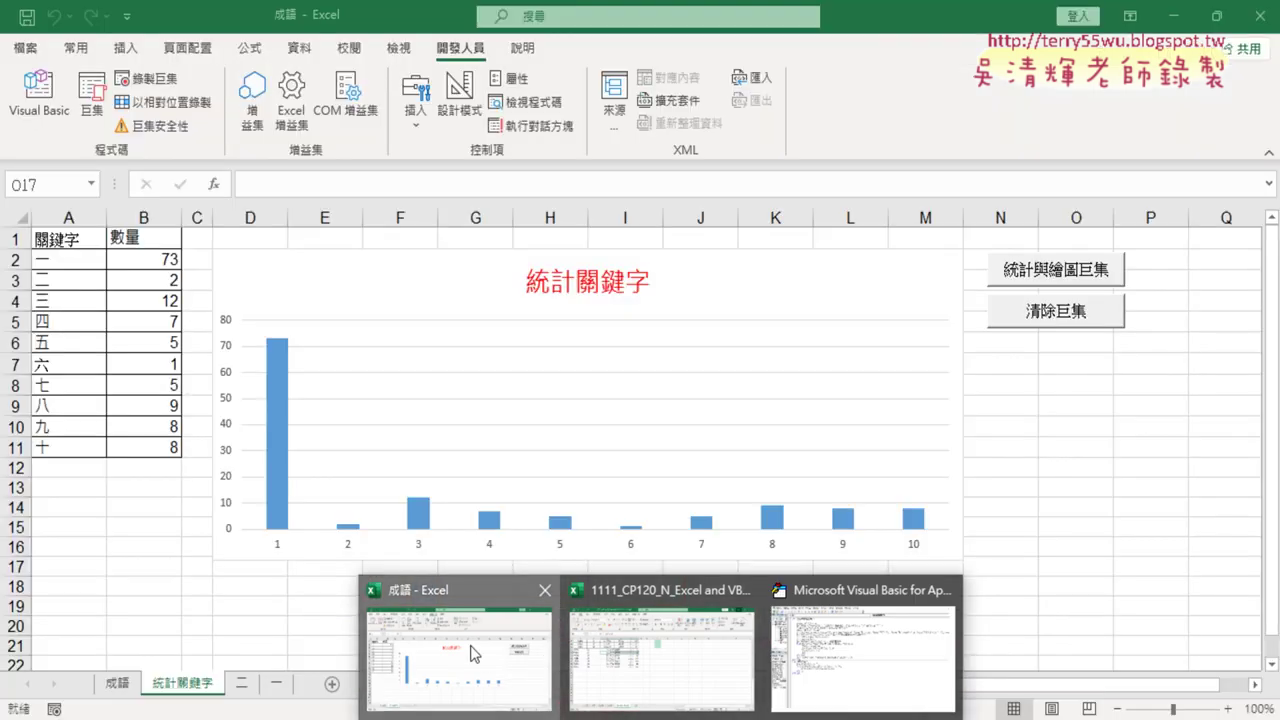
Duplicate the 統計關鍵字 sheet as 統計關鍵字 (2), check keywords A2:A11, and return to the original sheet
{"action": "left_click", "coordinate": [470, 650]}
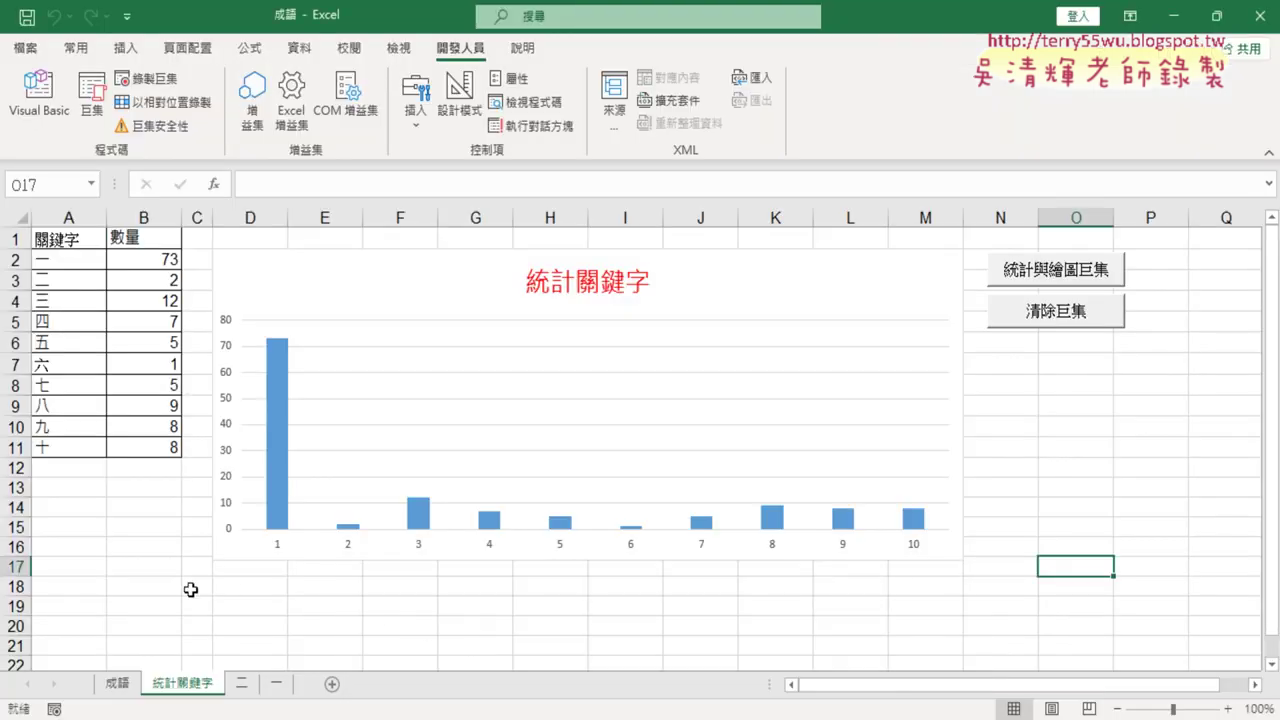
{"action": "left_click_drag", "start_coordinate": [200, 684], "coordinate": [230, 688]}
{"action": "left_click_drag", "start_coordinate": [230, 688], "coordinate": [228, 684]}
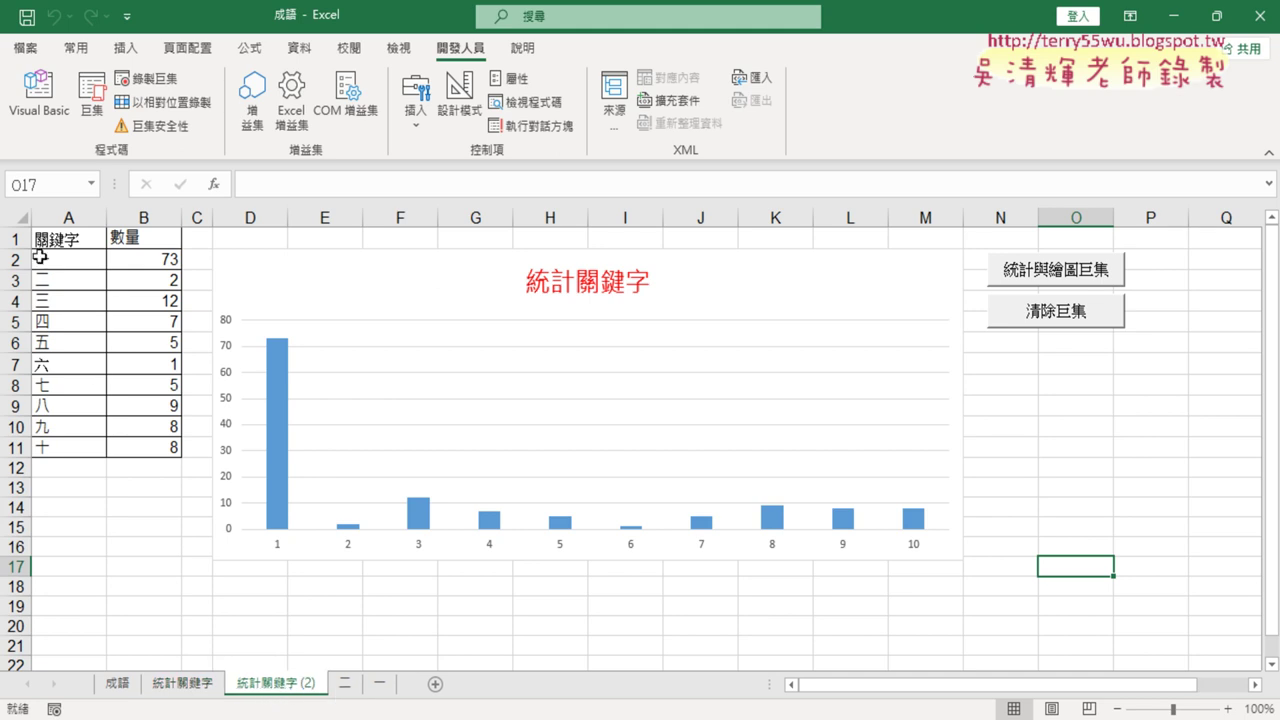
{"action": "left_click_drag", "start_coordinate": [40, 258], "coordinate": [72, 447]}
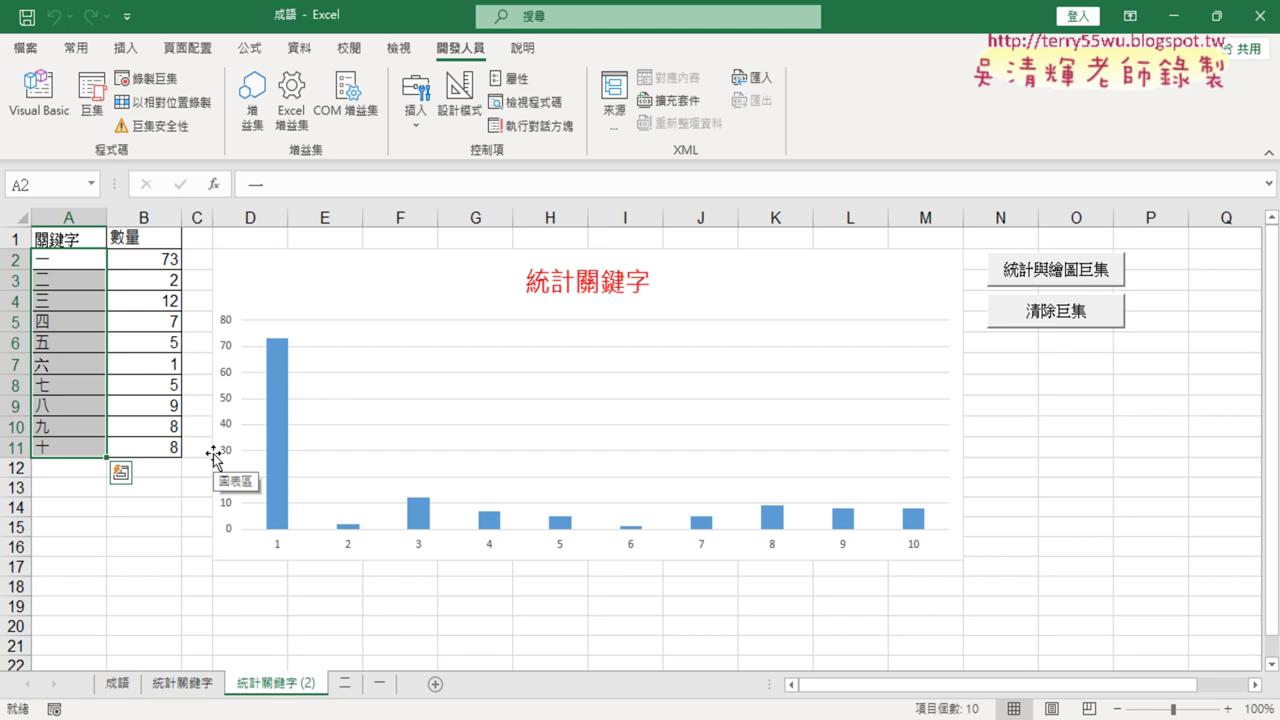
{"action": "left_click", "coordinate": [203, 684]}
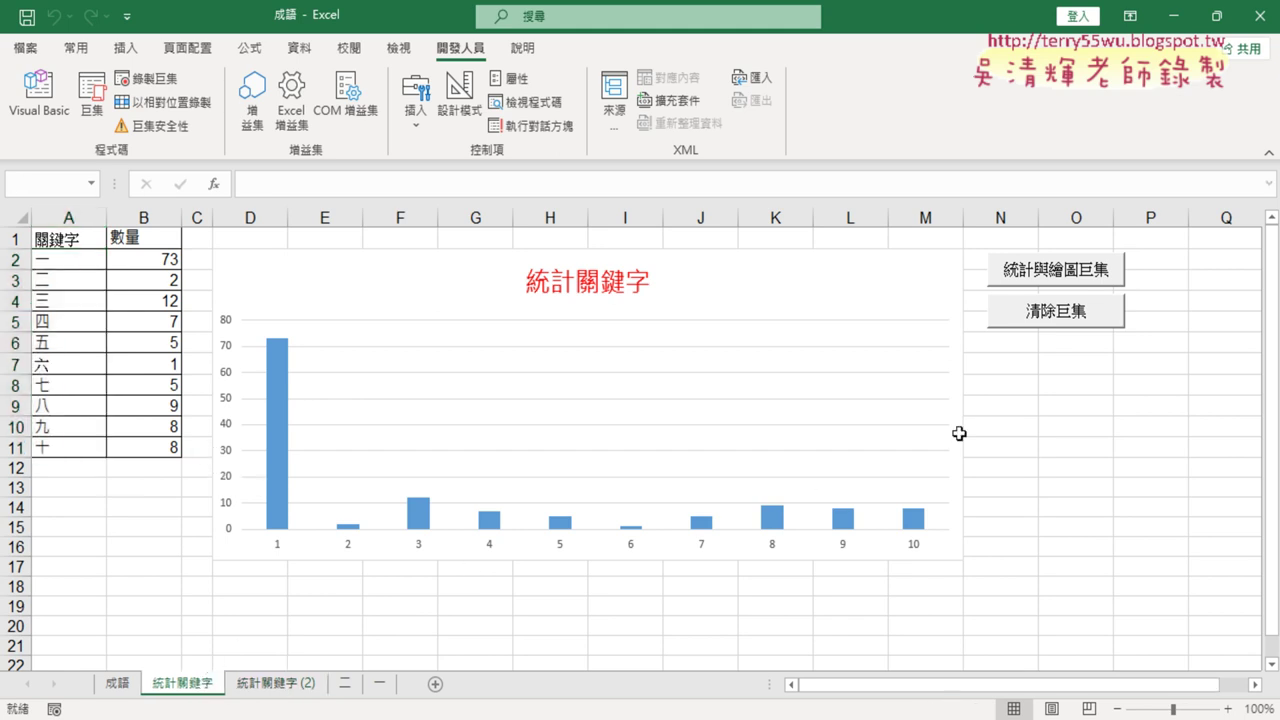
Clear the B2:B11 counts and chart with 清除巨集, then redraw them with 統計與繪圖巨集
{"action": "left_click_drag", "start_coordinate": [150, 262], "coordinate": [150, 447]}
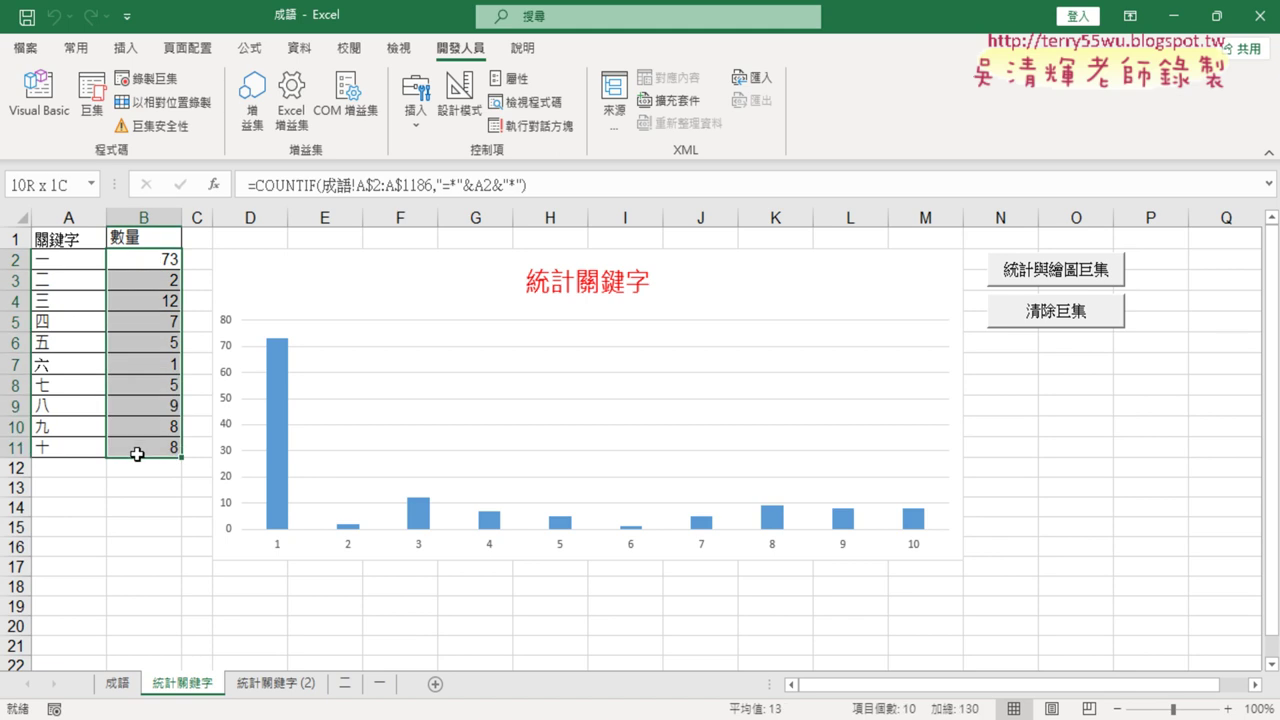
{"action": "left_click", "coordinate": [1052, 322]}
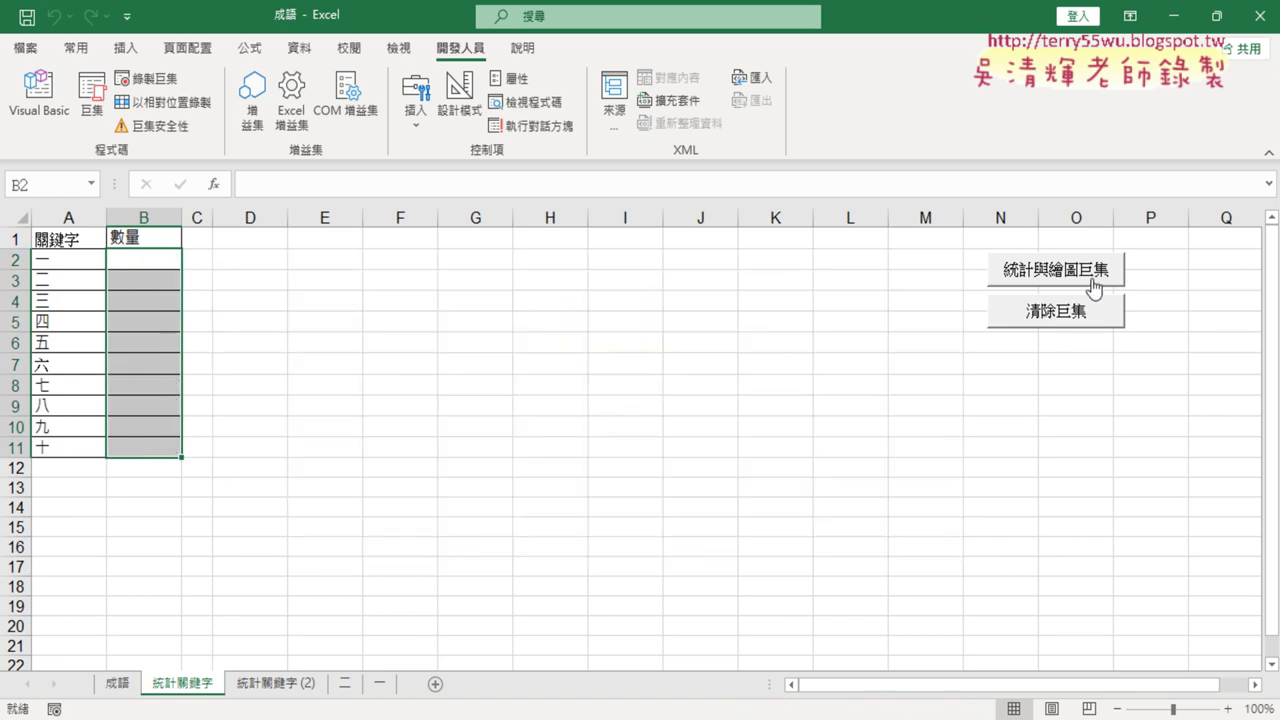
{"action": "left_click", "coordinate": [1070, 283]}
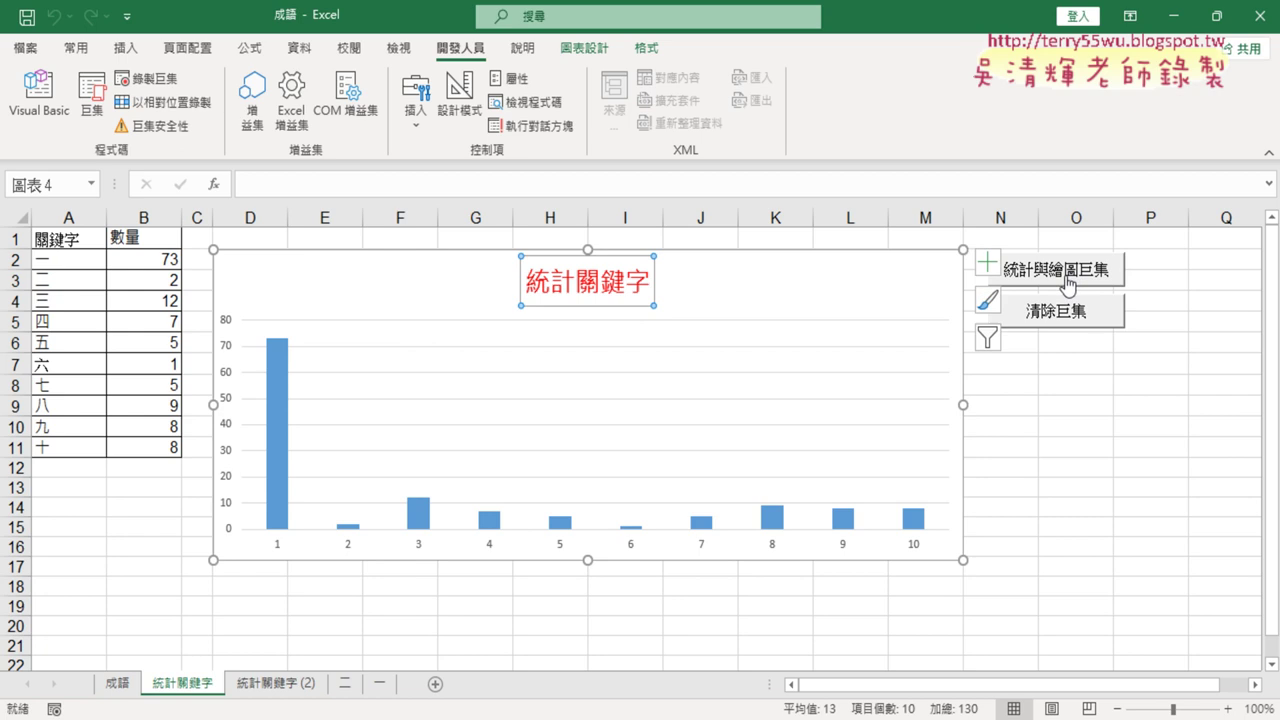
{"action": "left_click", "coordinate": [1057, 429]}
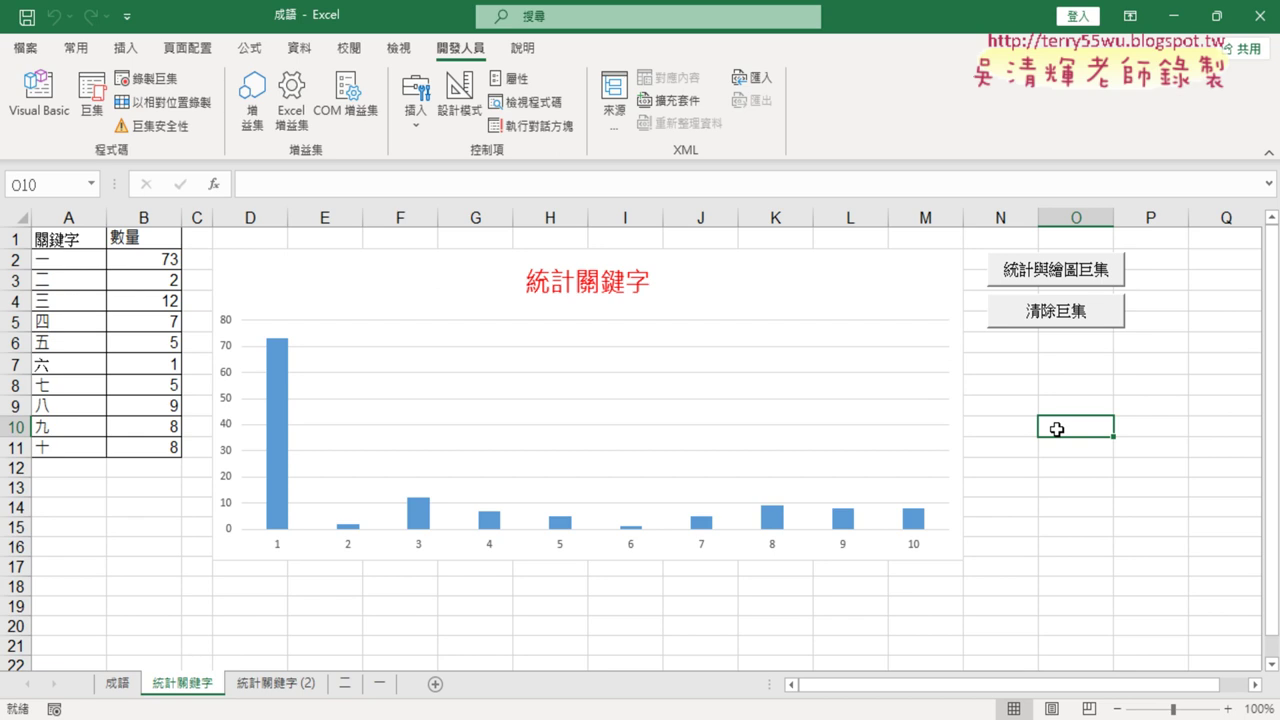
Clear and regenerate the keyword counts and chart a second time using the two macro buttons
{"action": "left_click", "coordinate": [1066, 318]}
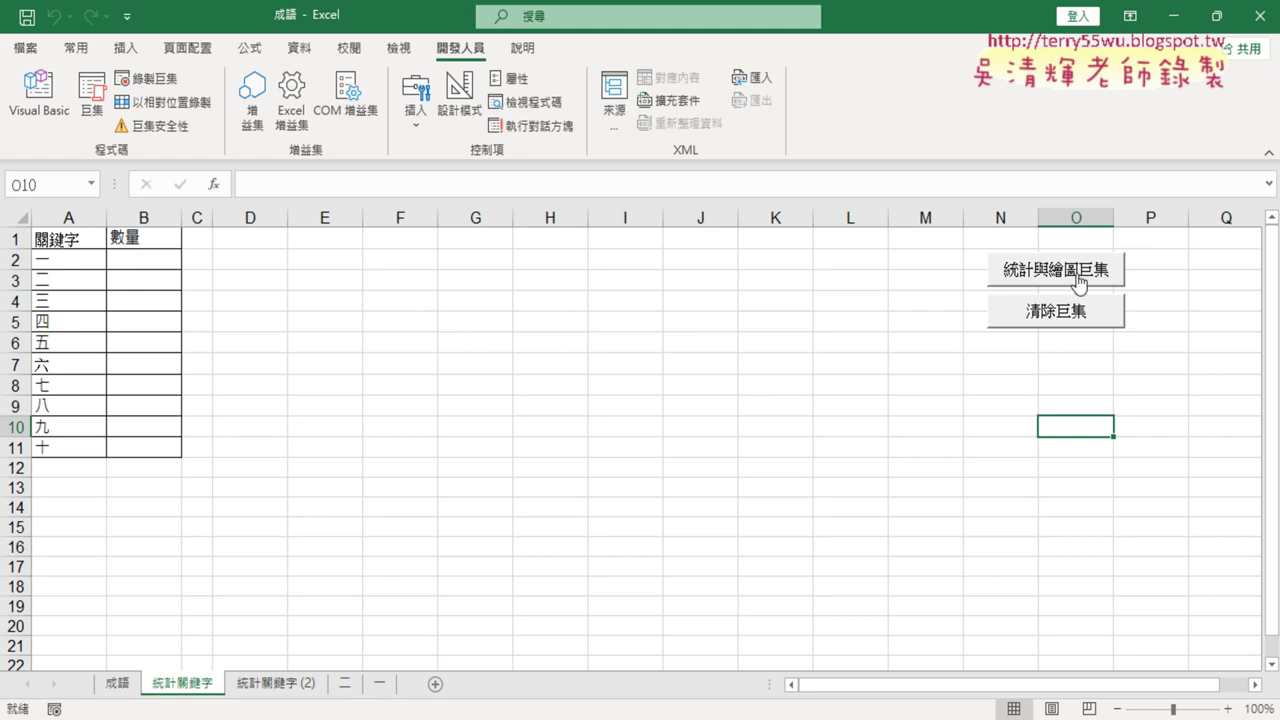
{"action": "left_click", "coordinate": [1079, 283]}
{"action": "left_click", "coordinate": [1057, 484]}
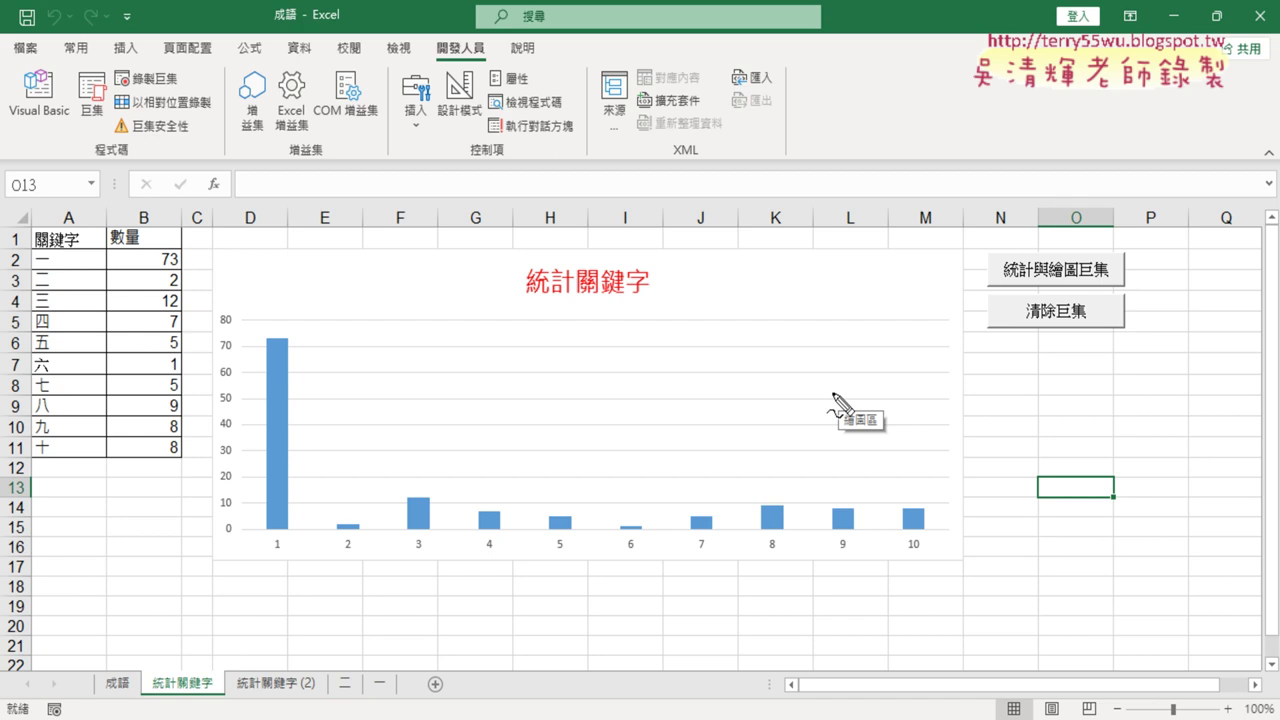
{"action": "left_click_drag", "start_coordinate": [1090, 284], "coordinate": [1105, 284]}
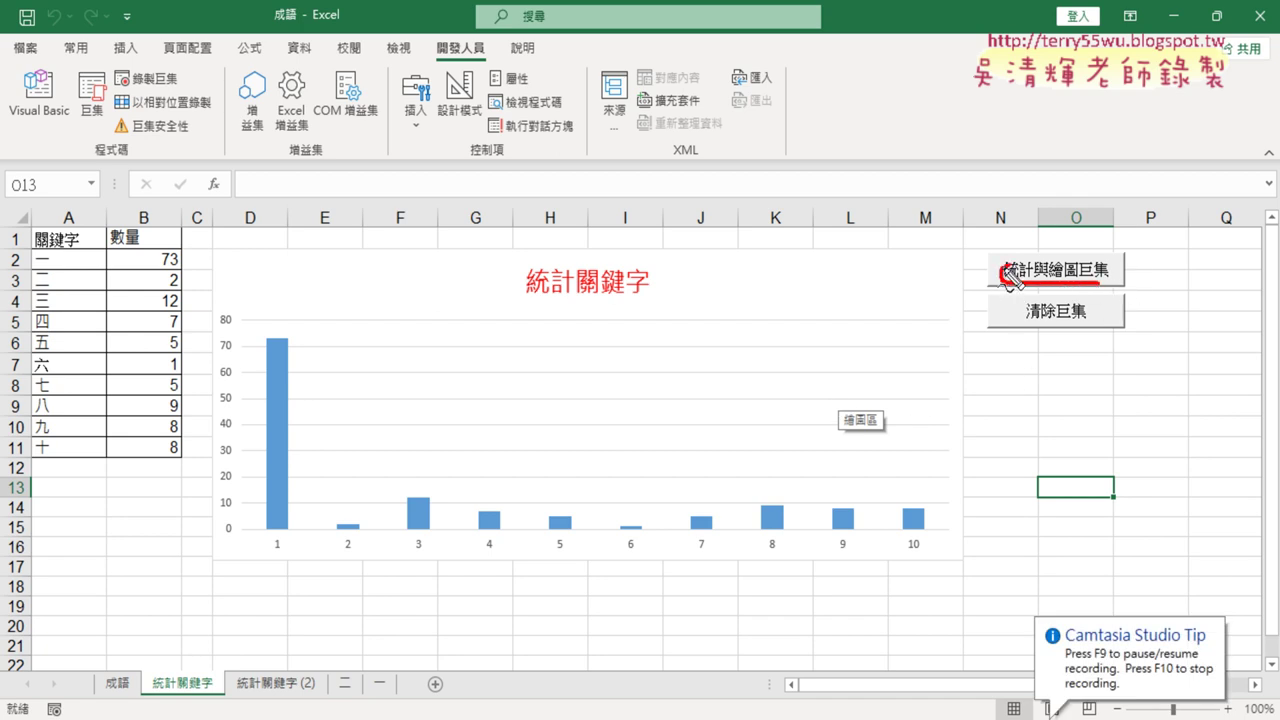
{"action": "mouse_move", "coordinate": [1072, 334]}
{"action": "left_mouse_down"}
{"action": "mouse_move", "coordinate": [1058, 308]}
{"action": "mouse_move", "coordinate": [1040, 330]}
{"action": "left_mouse_up"}
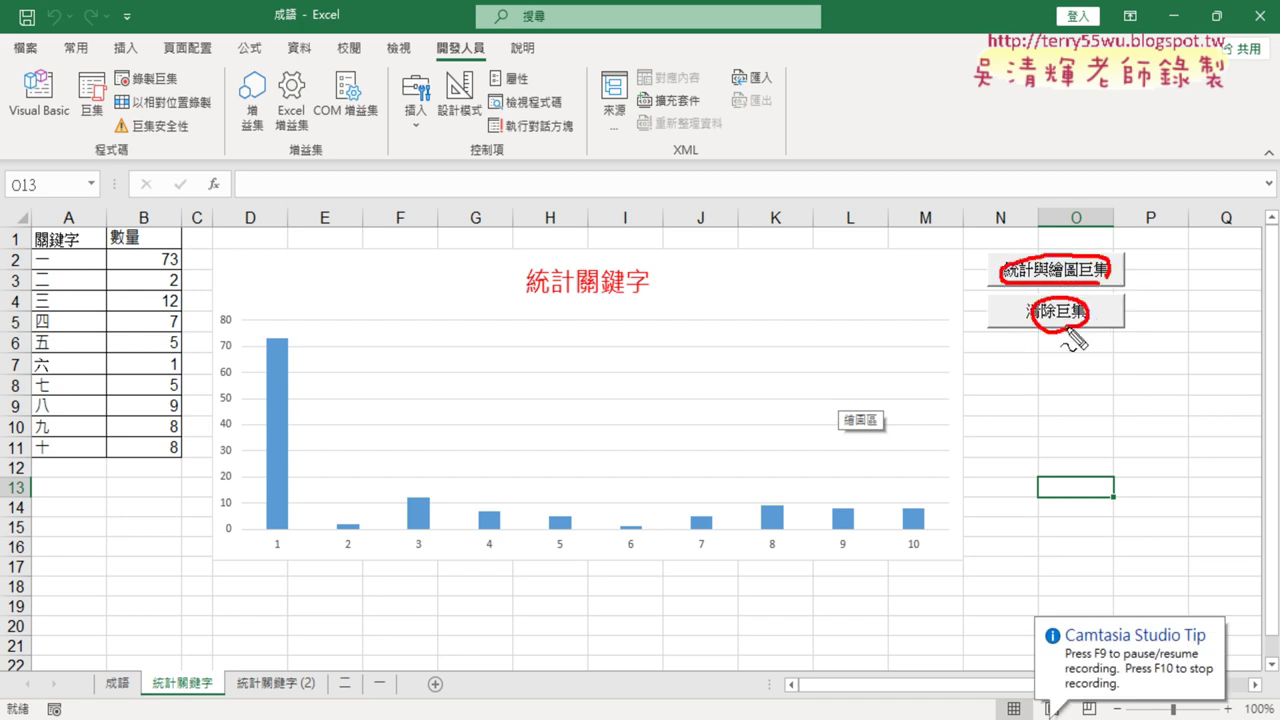
{"action": "left_click_drag", "start_coordinate": [1107, 445], "coordinate": [1085, 340]}
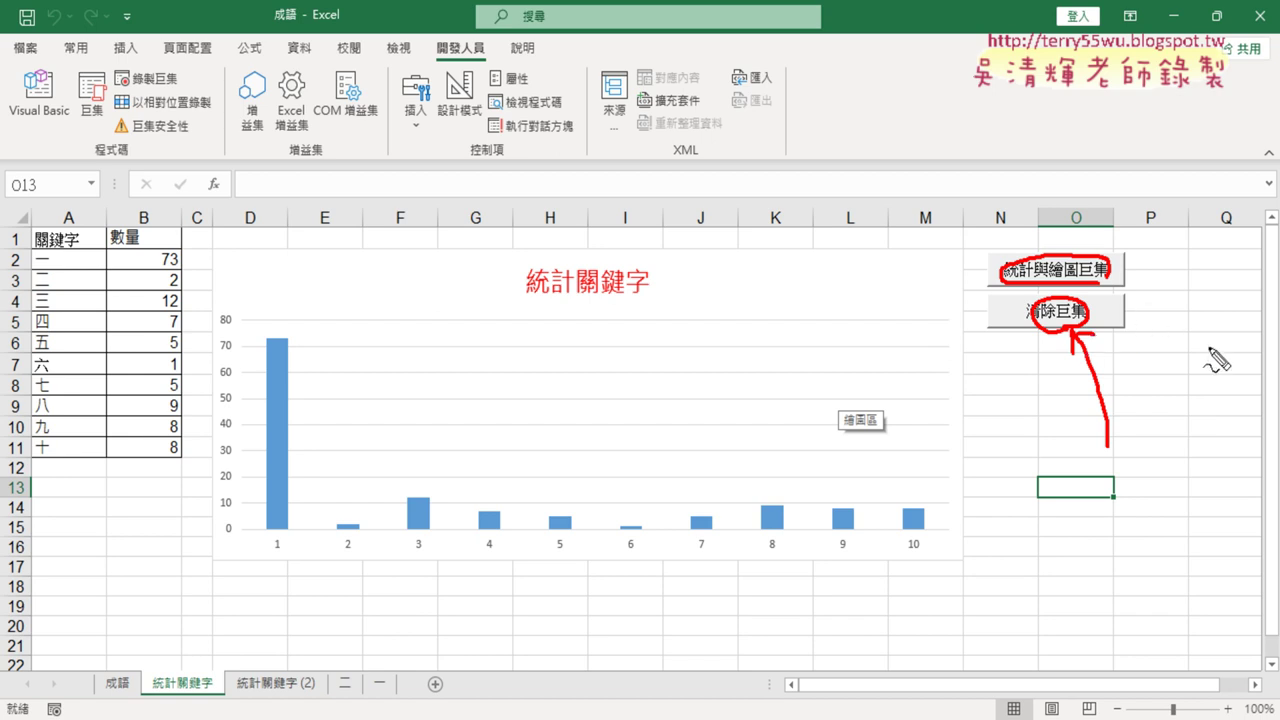
{"action": "mouse_move", "coordinate": [1230, 350]}
{"action": "left_mouse_down"}
{"action": "mouse_move", "coordinate": [1140, 262]}
{"action": "mouse_move", "coordinate": [1122, 264]}
{"action": "mouse_move", "coordinate": [1140, 287]}
{"action": "left_mouse_up"}
{"action": "key", "text": "Escape"}
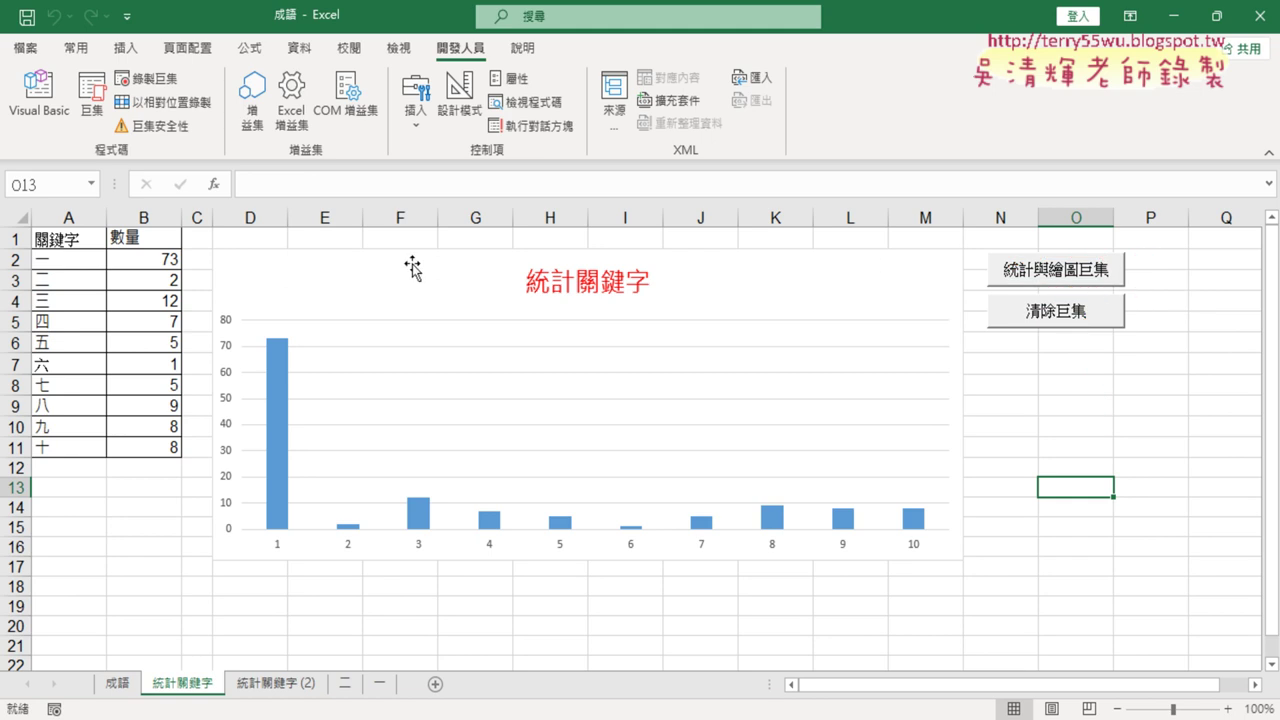
Delete the 統計關鍵字 chart and select cell F6
{"action": "left_click", "coordinate": [358, 260]}
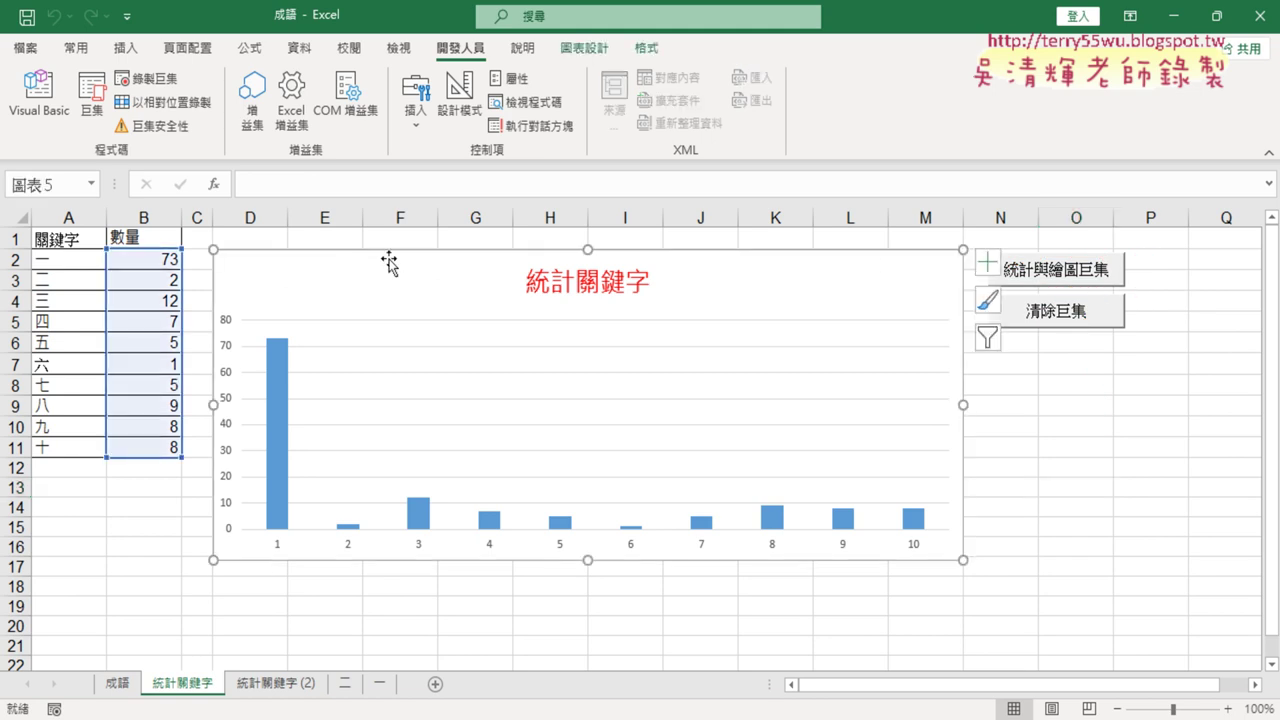
{"action": "key", "text": "Delete"}
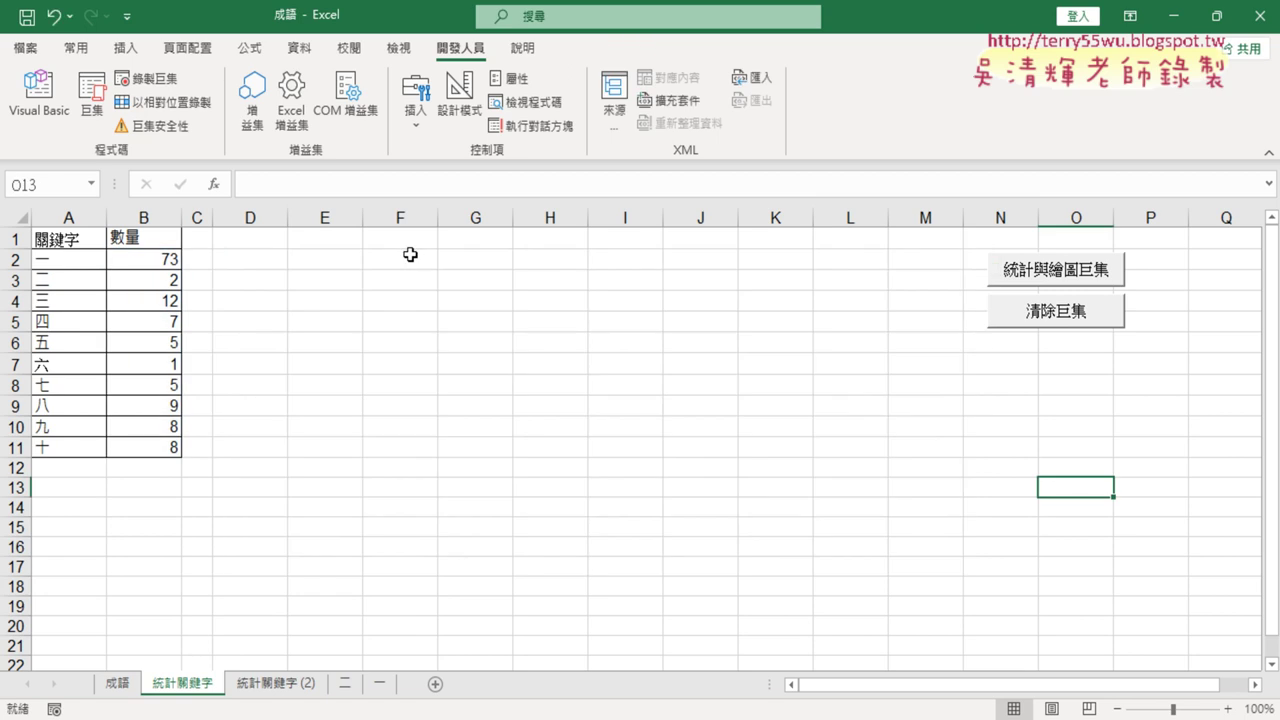
{"action": "left_click", "coordinate": [150, 264]}
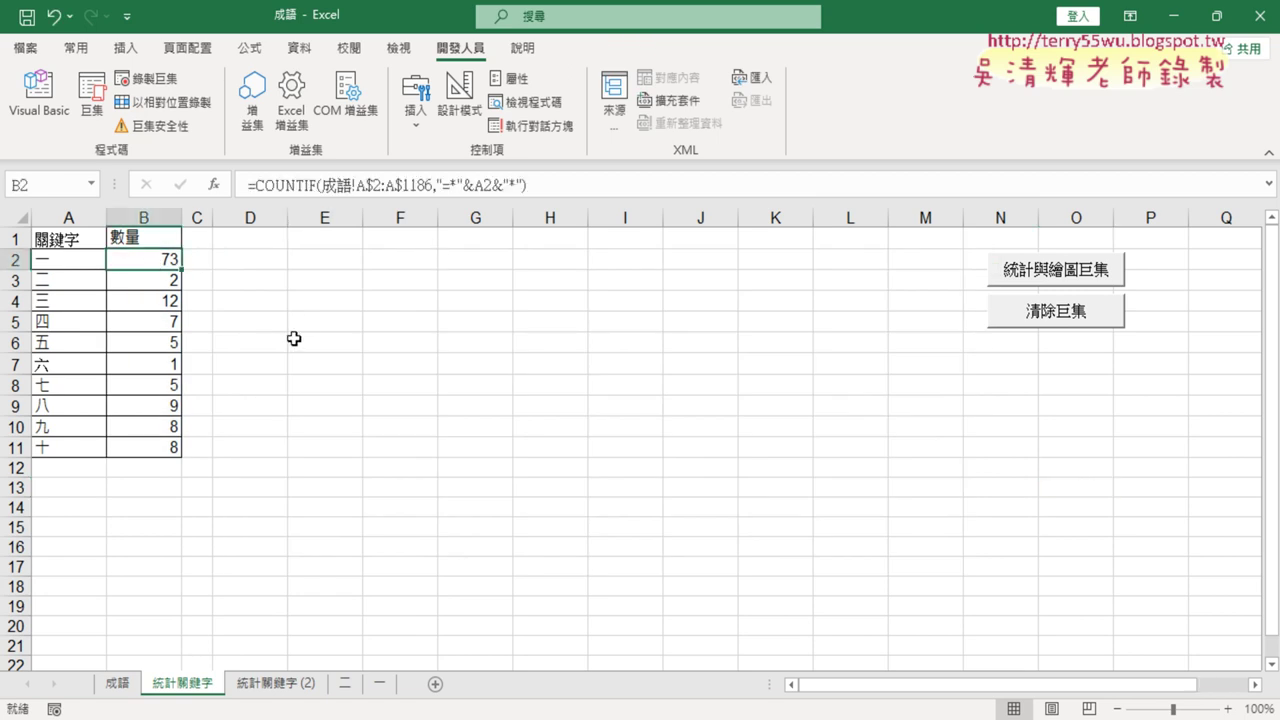
{"action": "left_click", "coordinate": [408, 346]}
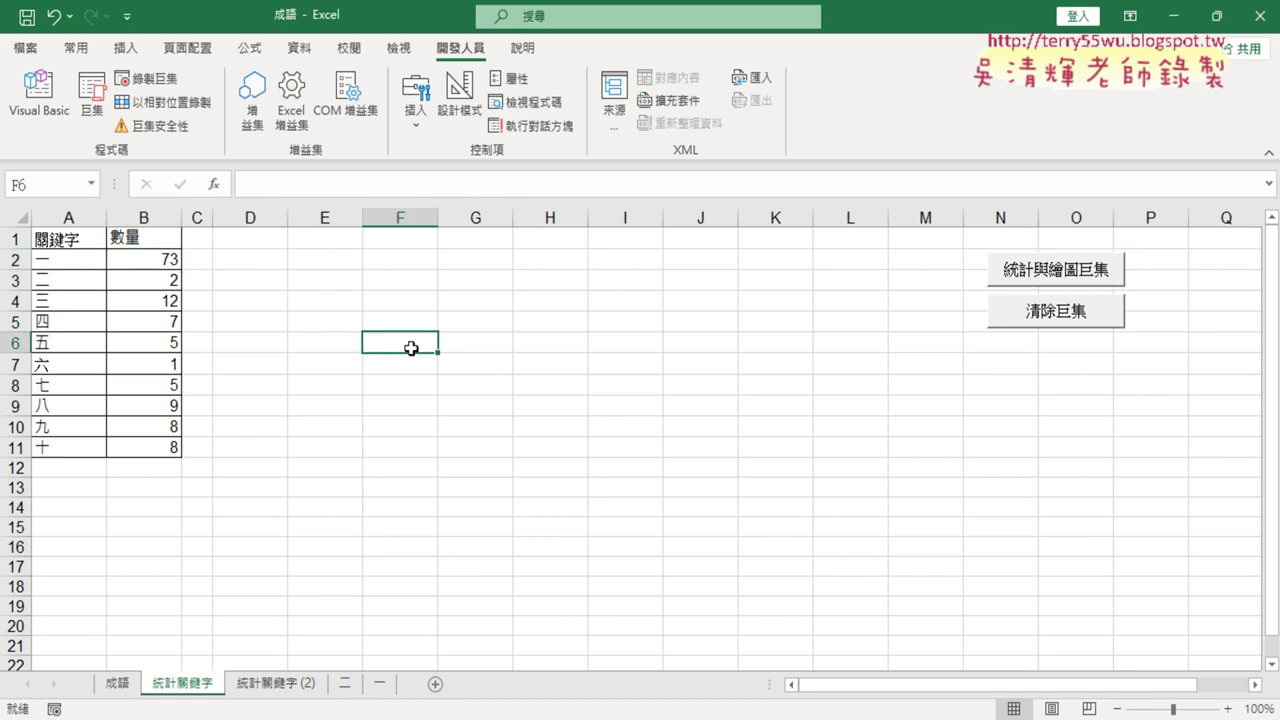
Start recording a new macro named 統計與繪圖巨集
{"action": "left_click", "coordinate": [152, 80]}
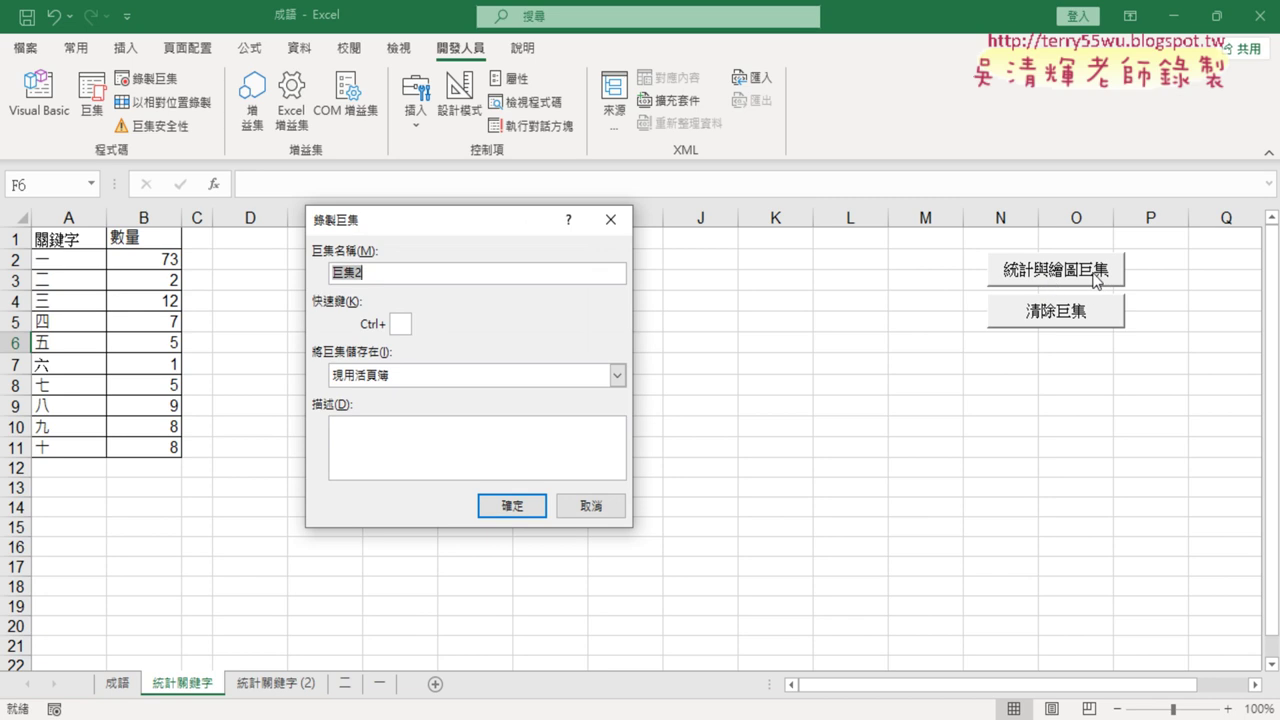
{"action": "type", "text": "tx"}
{"action": "key", "text": "BackSpace"}
{"action": "key", "text": "BackSpace"}
{"action": "type", "text": "統ㄐㄧ"}
{"action": "type", "text": "計"}
{"action": "type", "text": "語彙"}
{"action": "type", "text": "圖"}
{"action": "type", "text": "巨集"}
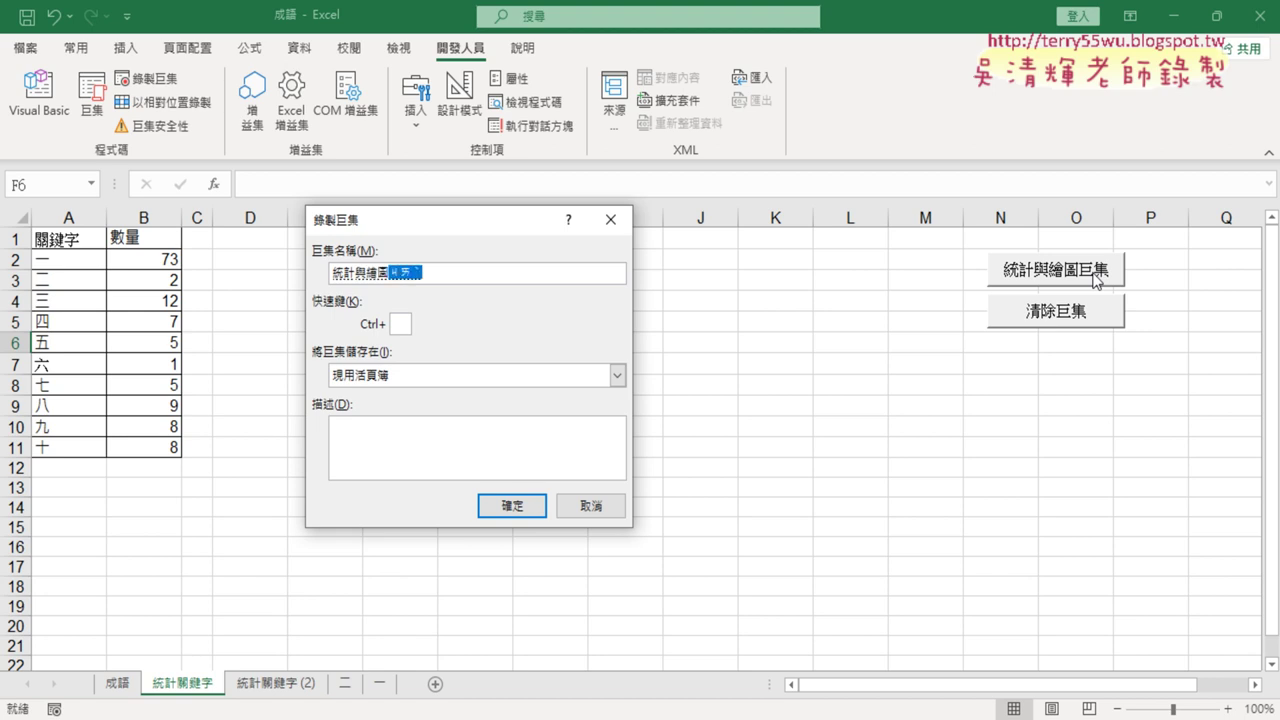
{"action": "type", "text": "聚集"}
{"action": "key", "text": "Left"}
{"action": "key", "text": "Down"}
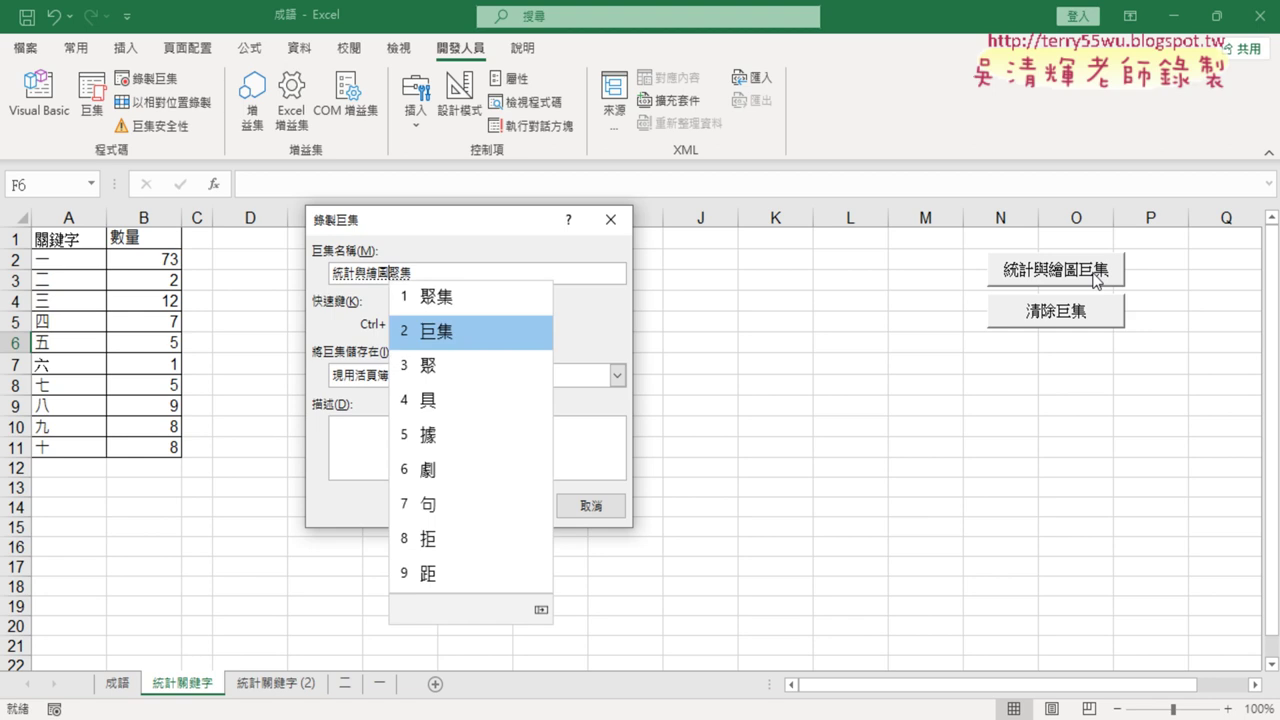
{"action": "key", "text": "Return"}
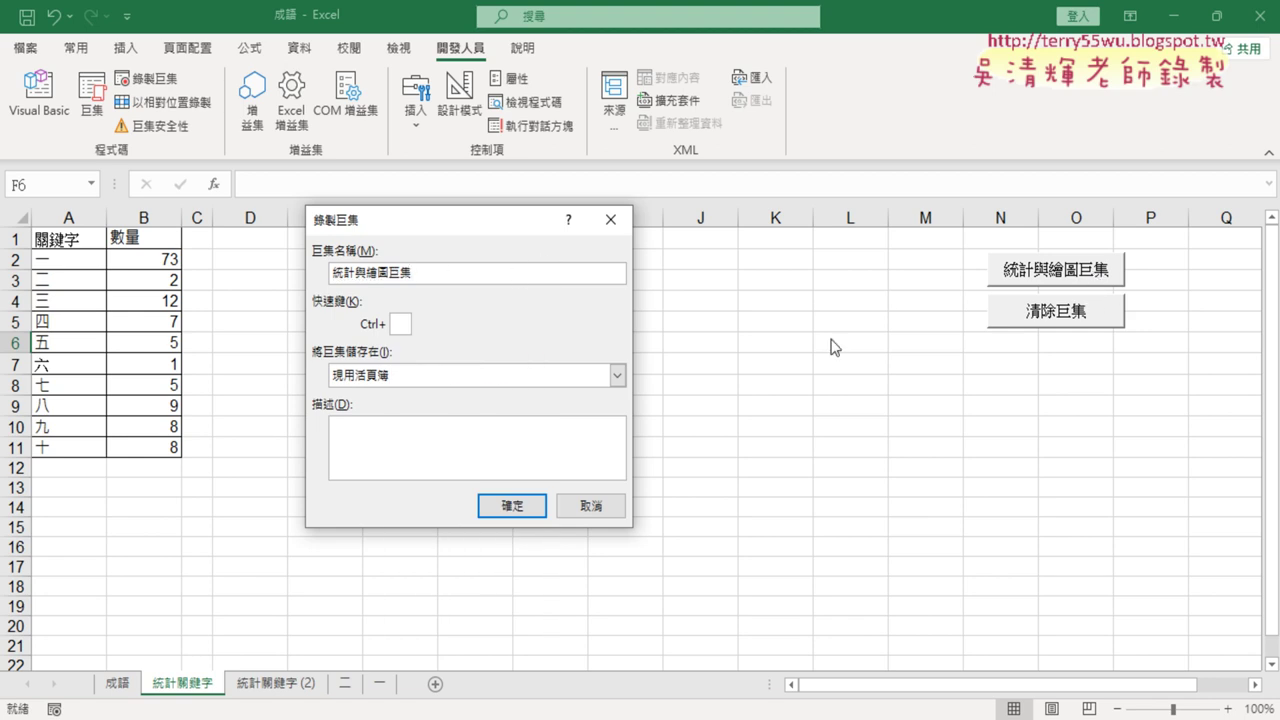
{"action": "left_click", "coordinate": [512, 508]}
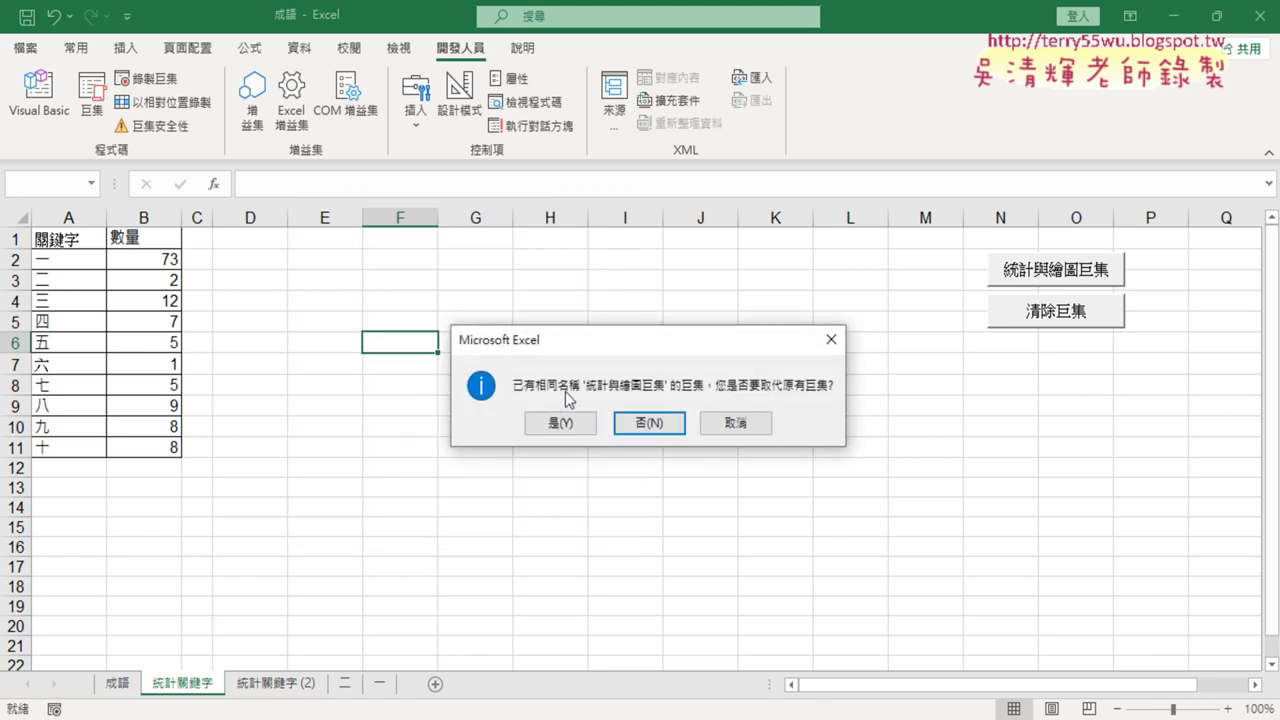
Replace the existing 統計與繪圖巨集 macro and fill B2:B11 with the COUNTIF keyword-count formula
{"action": "left_click", "coordinate": [556, 423]}
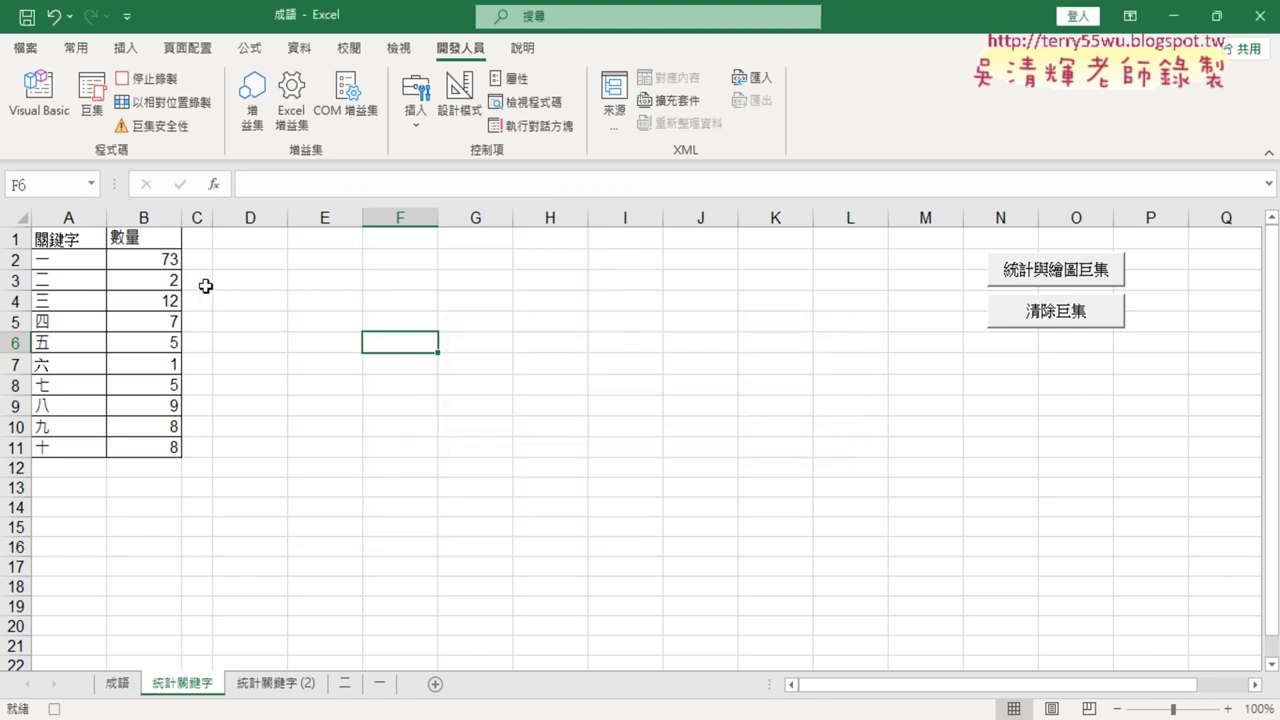
{"action": "left_click", "coordinate": [148, 262]}
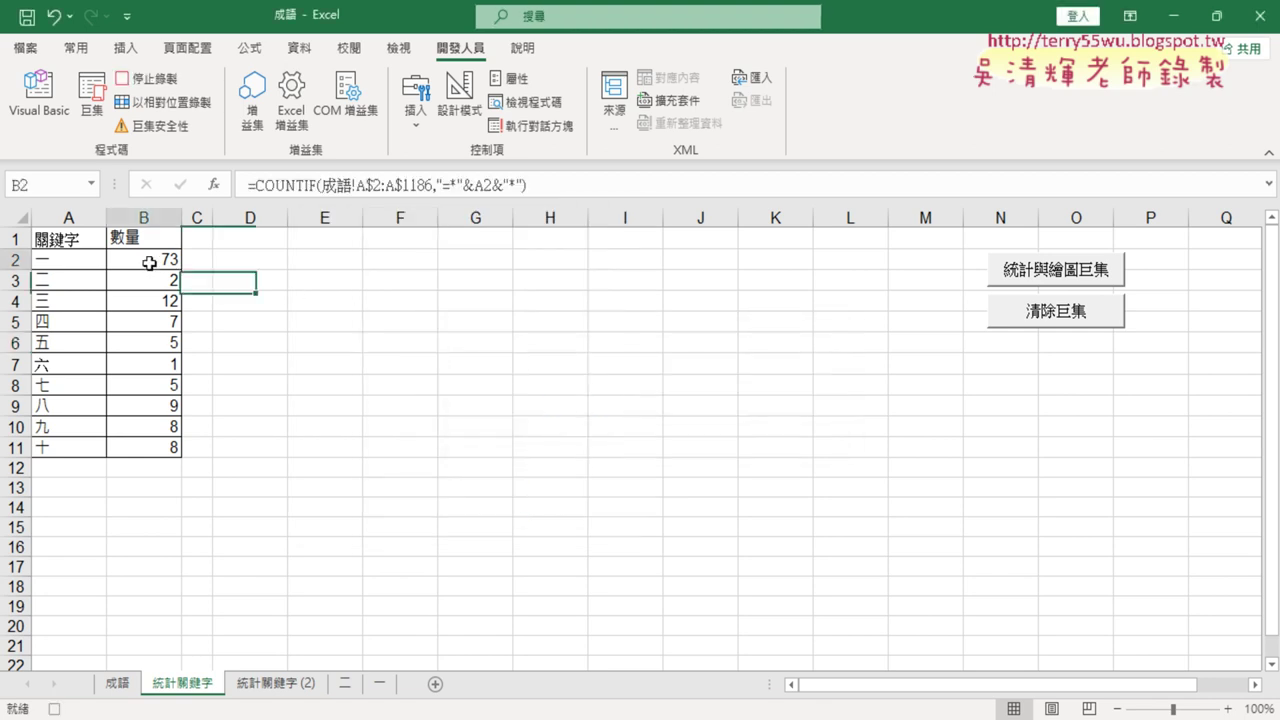
{"action": "left_click", "coordinate": [302, 186]}
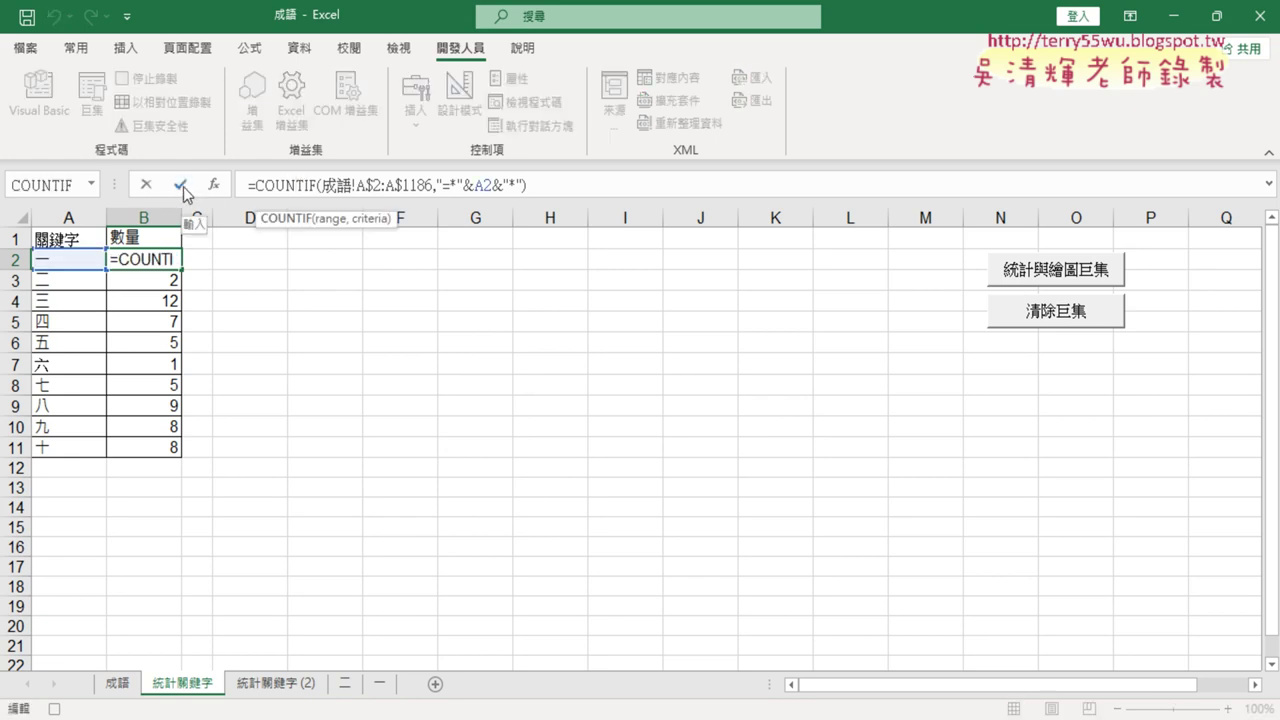
{"action": "left_click", "coordinate": [182, 187]}
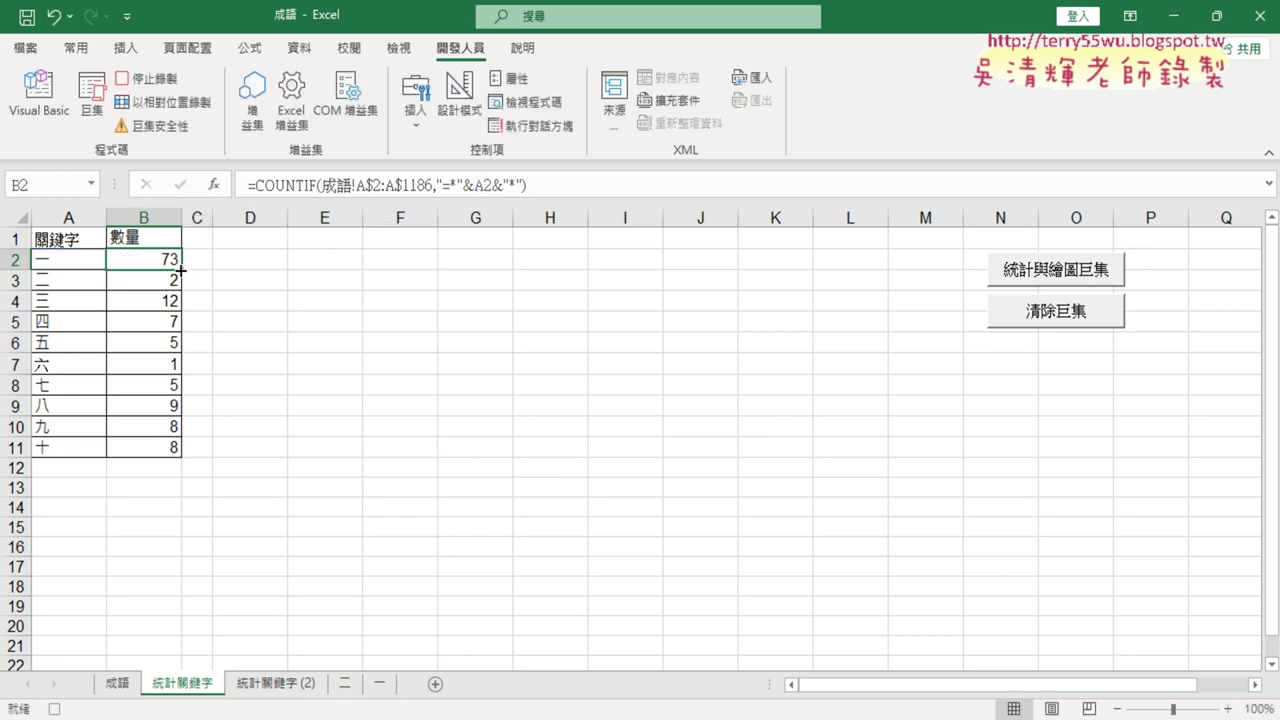
{"action": "double_click", "coordinate": [181, 269]}
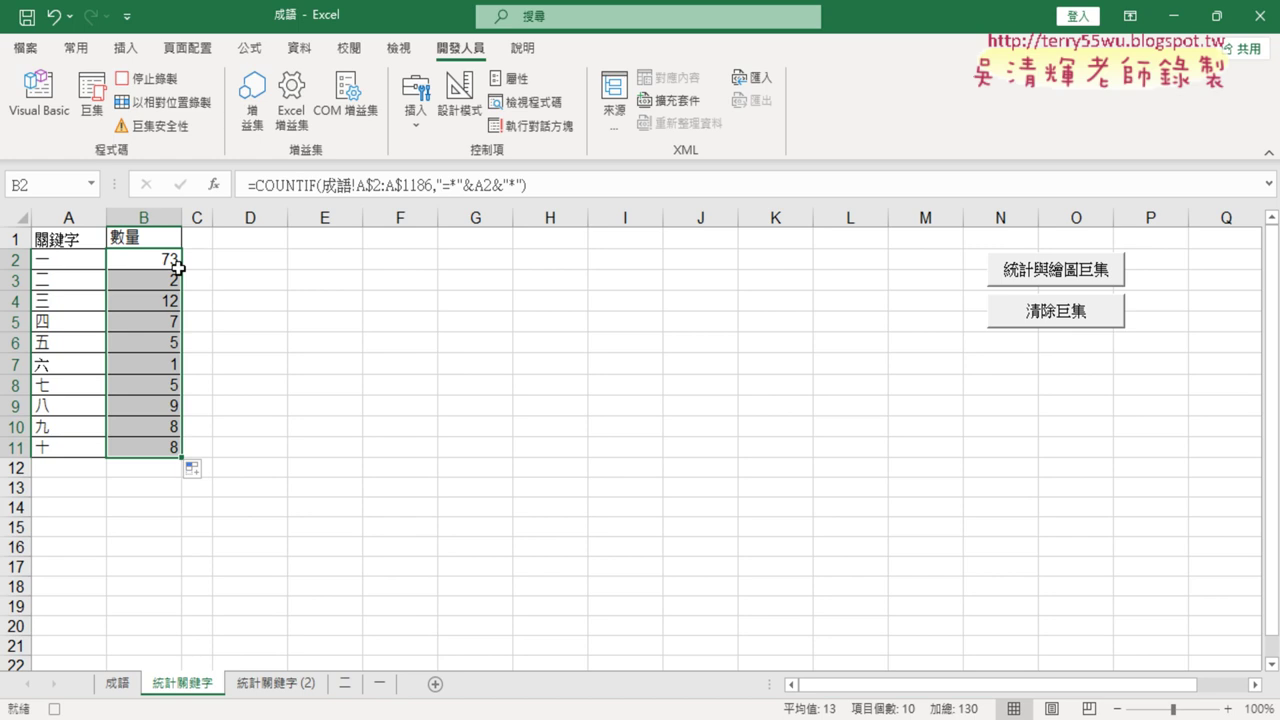
{"action": "left_click", "coordinate": [127, 50]}
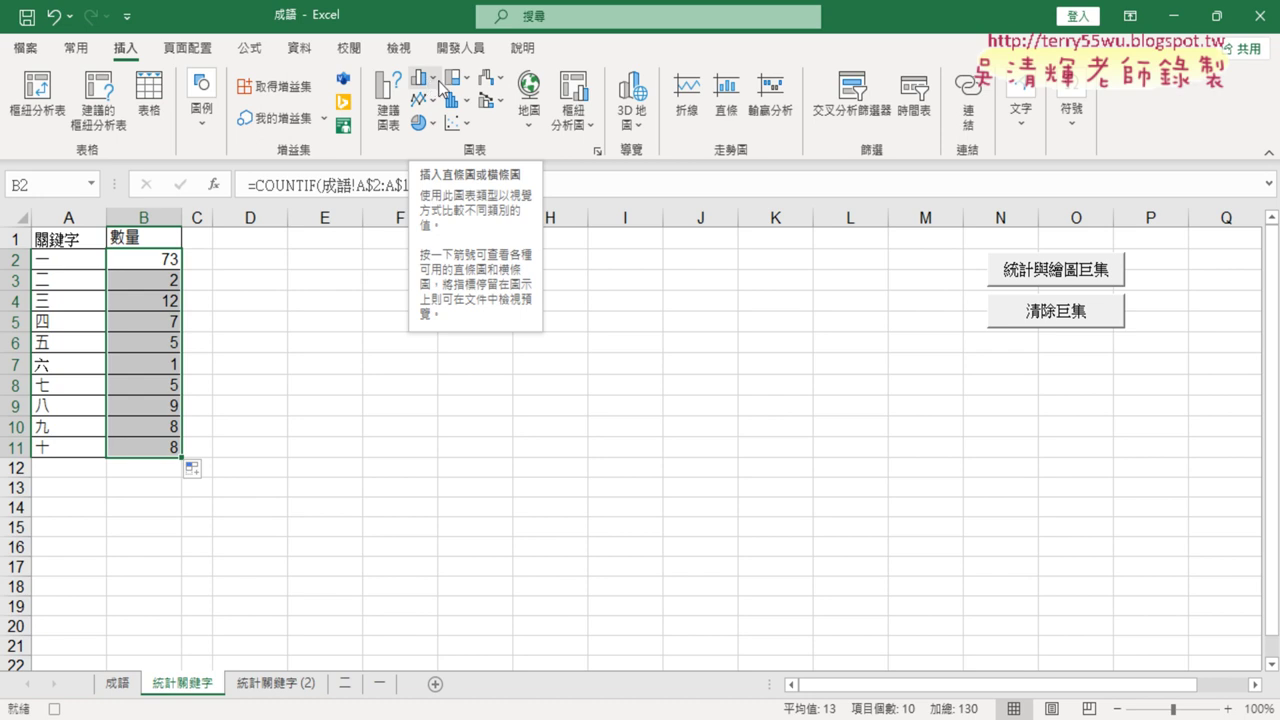
Insert a clustered column chart of the counts titled 統計關鍵字
{"action": "left_click", "coordinate": [430, 84]}
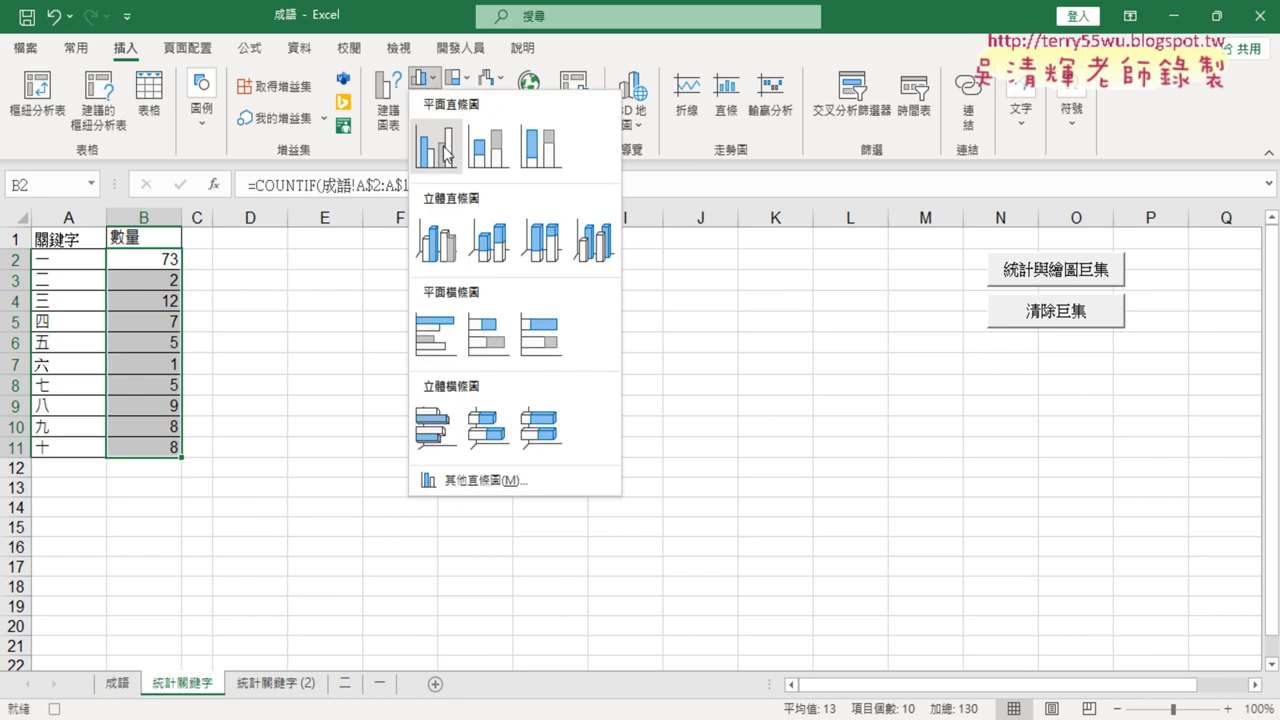
{"action": "left_click", "coordinate": [444, 148]}
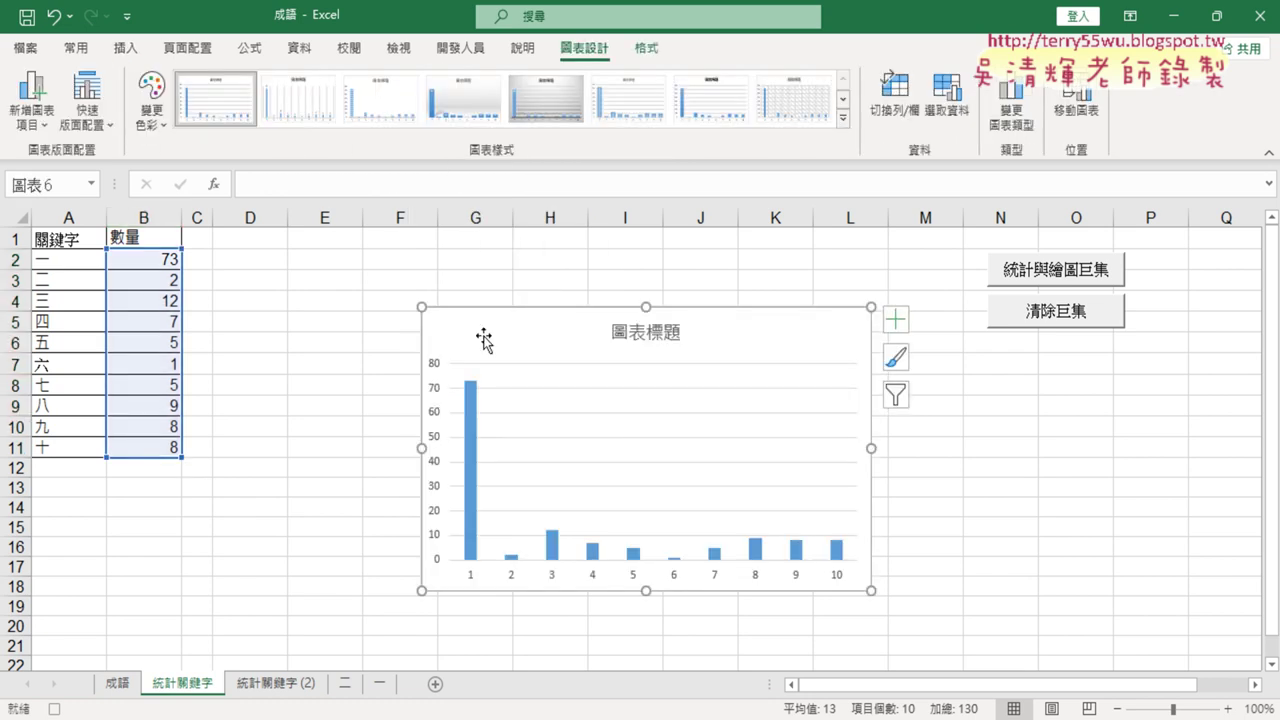
{"action": "left_click", "coordinate": [627, 338]}
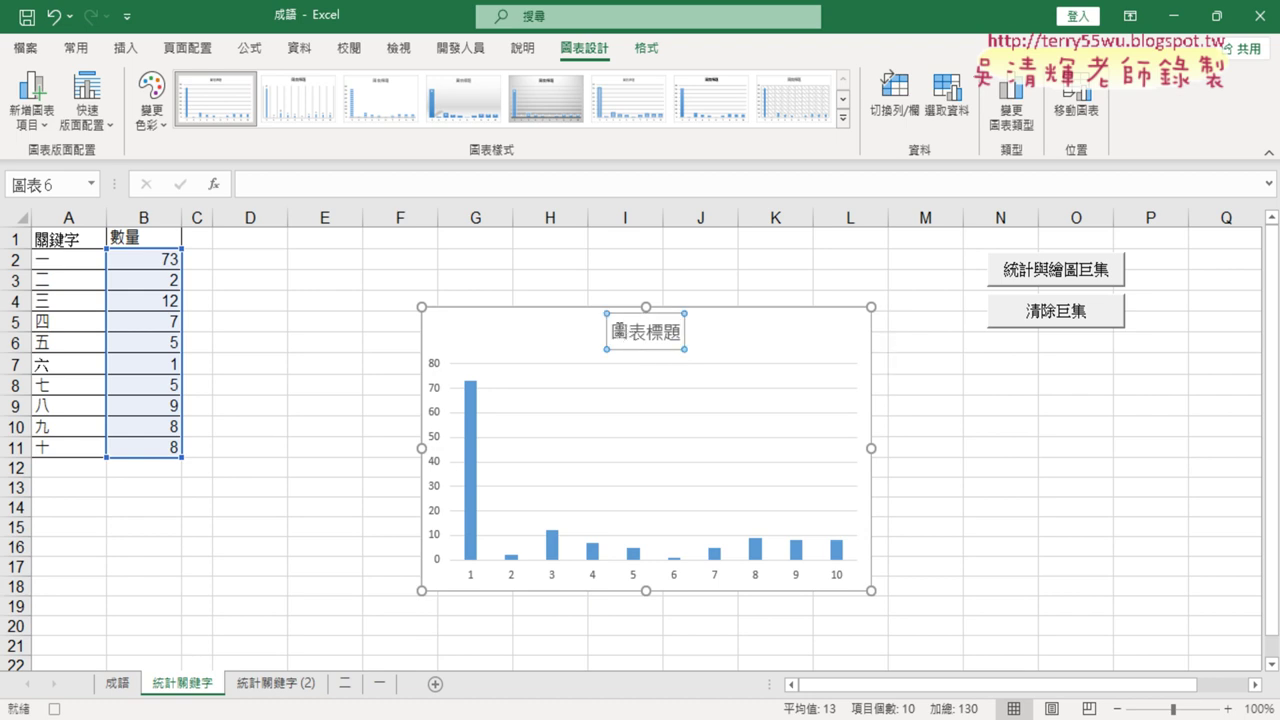
{"action": "left_click_drag", "start_coordinate": [614, 331], "coordinate": [685, 331]}
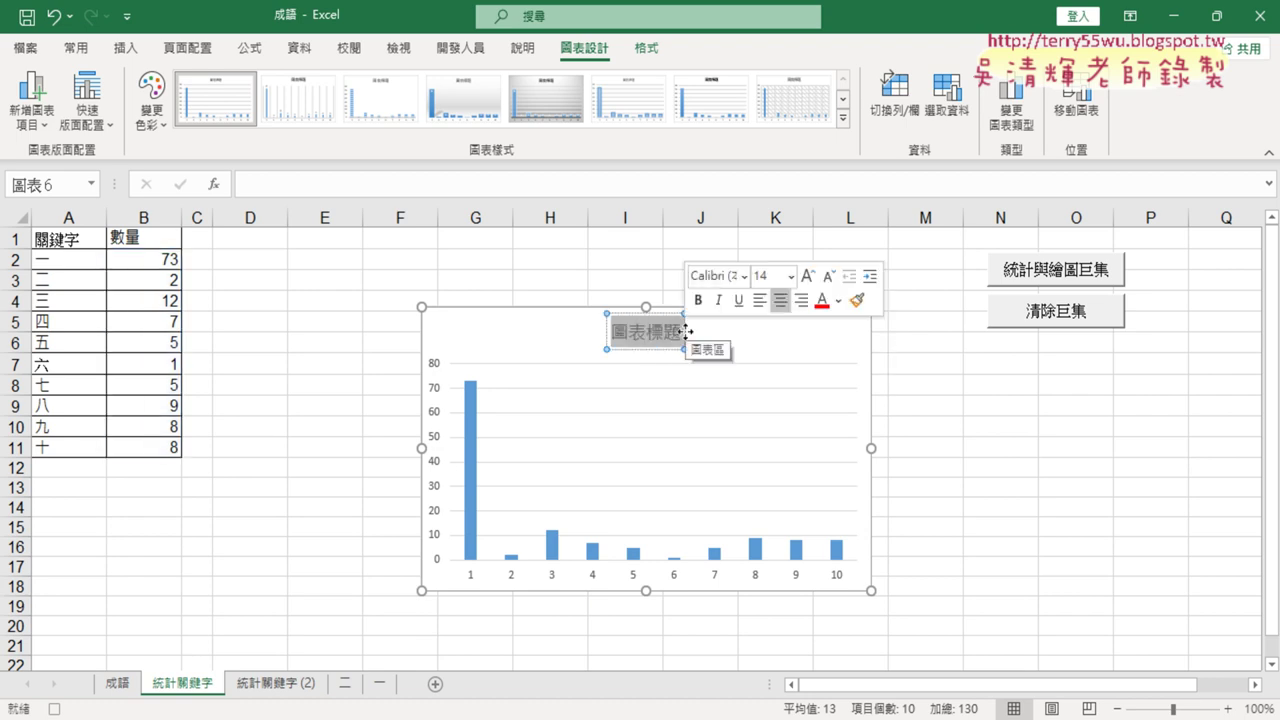
{"action": "type", "text": "統"}
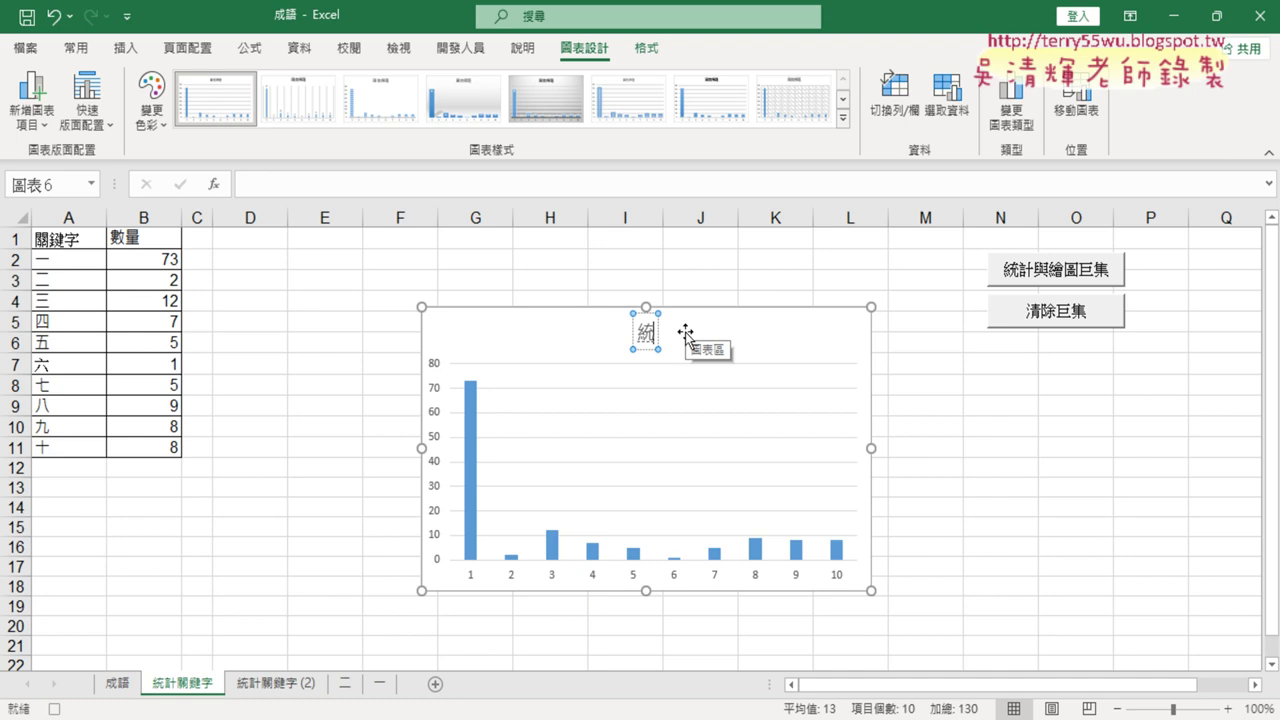
{"action": "type", "text": "計ㄍㄨㄢ"}
{"action": "type", "text": "鍵"}
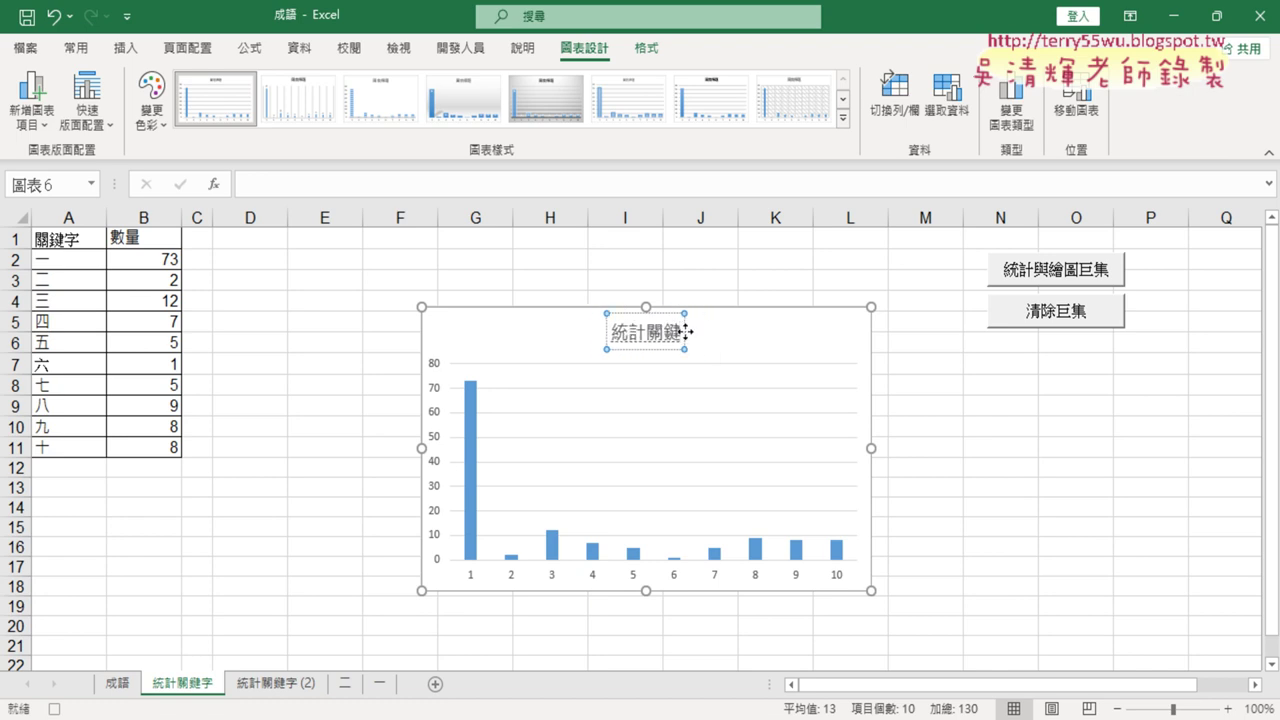
{"action": "type", "text": "字"}
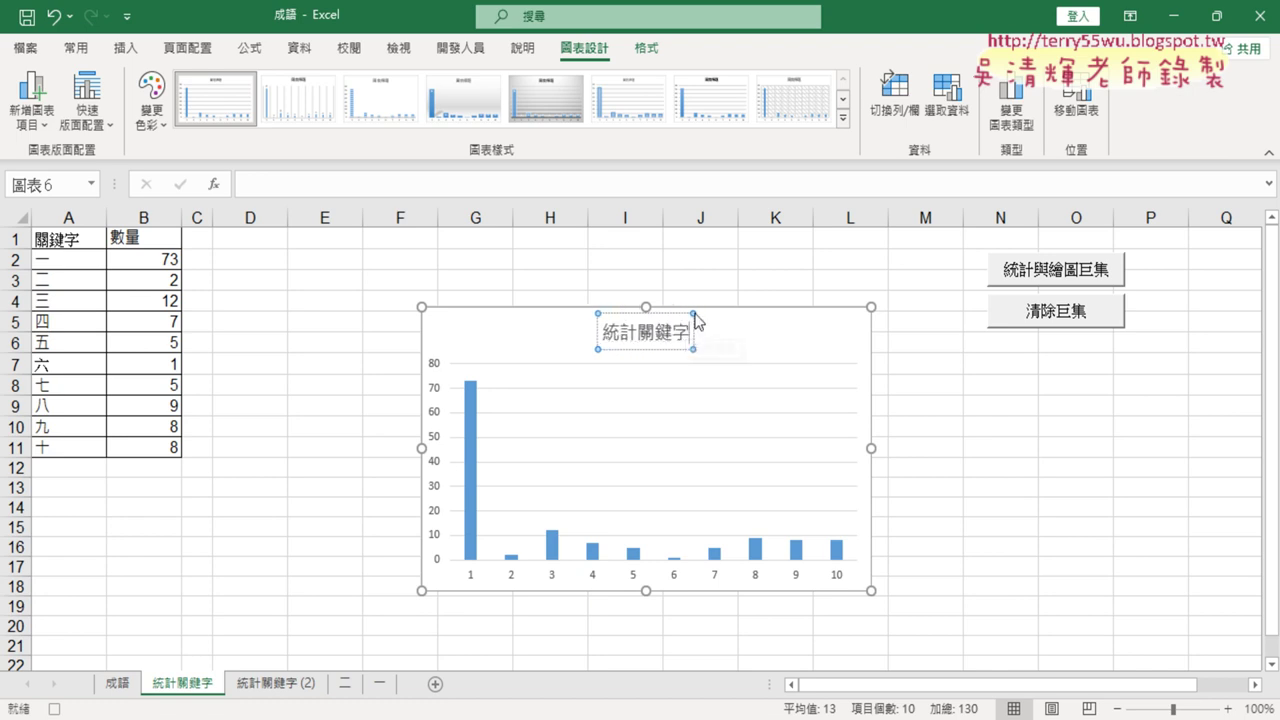
{"action": "left_click", "coordinate": [669, 315]}
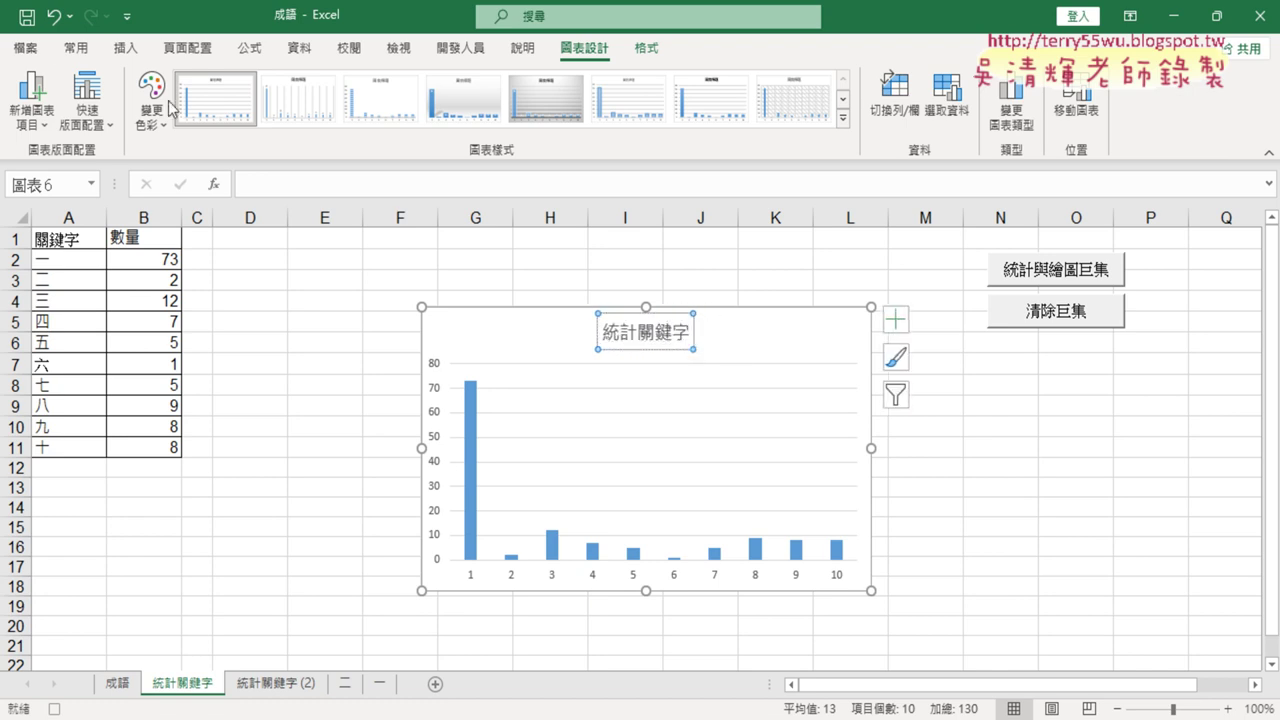
Format the chart title red, bold, and 20-point
{"action": "left_click", "coordinate": [76, 48]}
{"action": "left_click", "coordinate": [272, 117]}
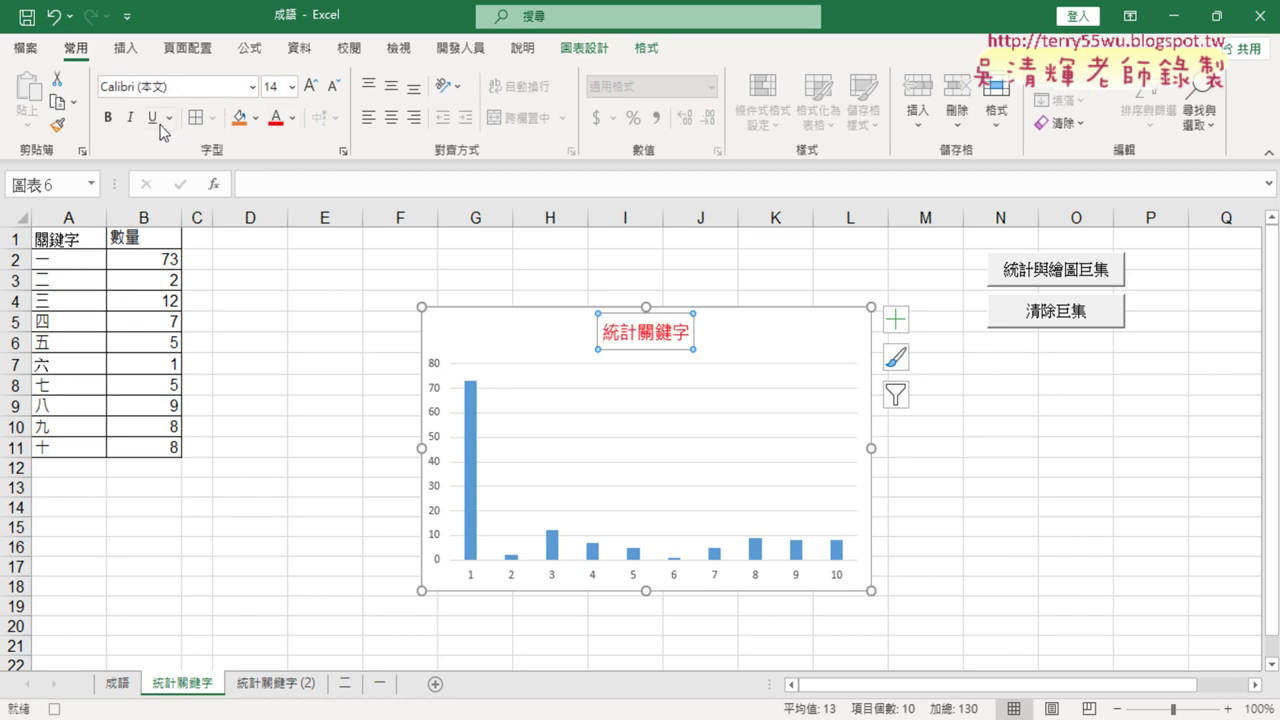
{"action": "left_click", "coordinate": [108, 117]}
{"action": "left_click", "coordinate": [292, 87]}
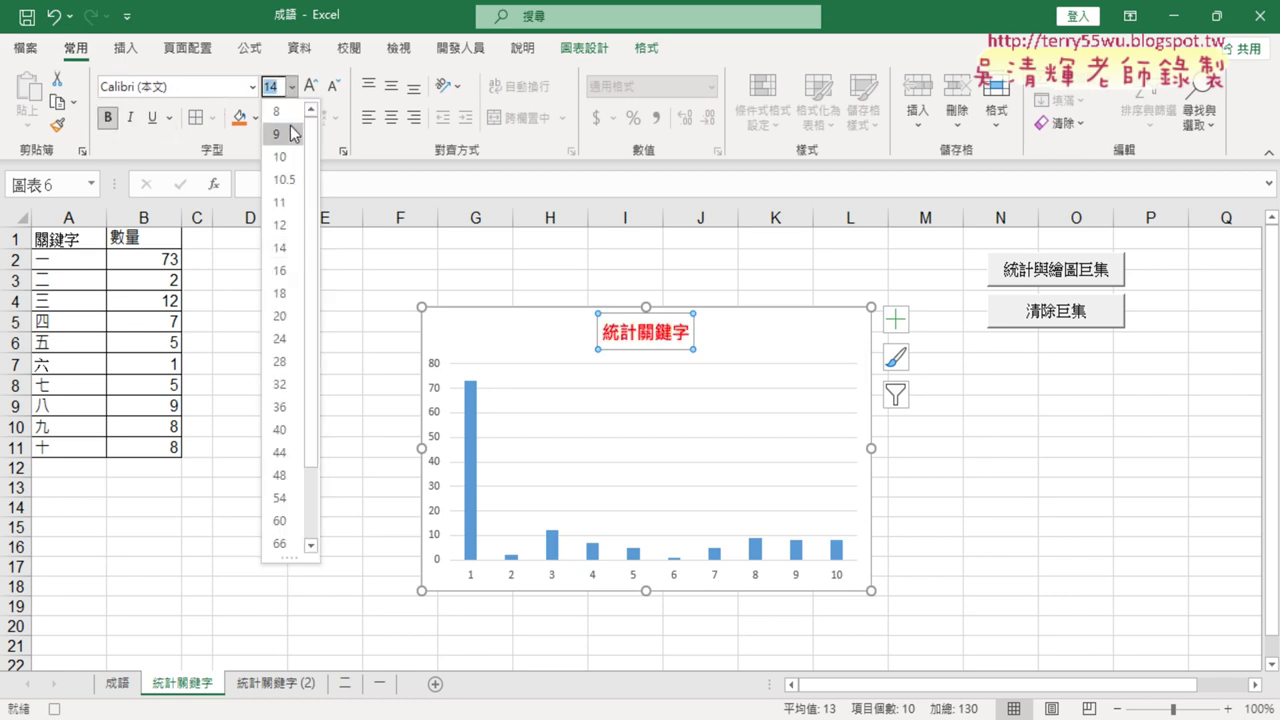
{"action": "left_click", "coordinate": [284, 316]}
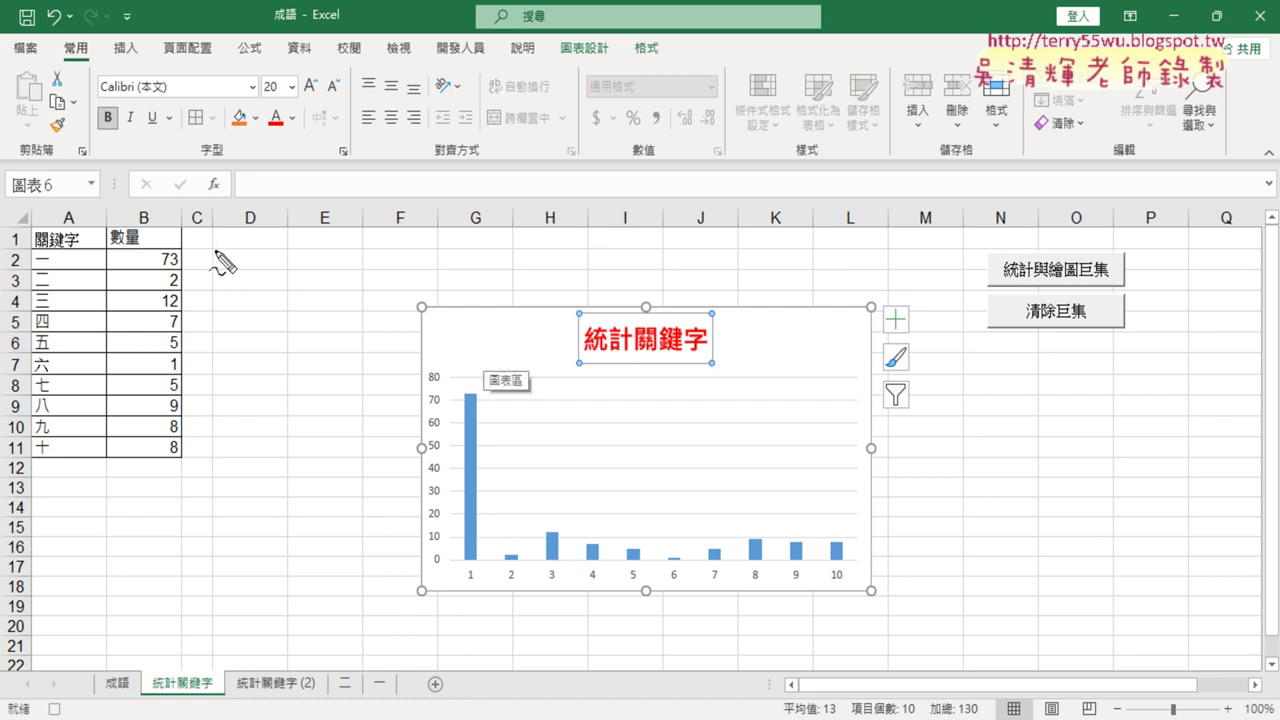
{"action": "mouse_move", "coordinate": [417, 311]}
{"action": "left_mouse_down"}
{"action": "mouse_move", "coordinate": [222, 254]}
{"action": "mouse_move", "coordinate": [228, 268]}
{"action": "left_mouse_up"}
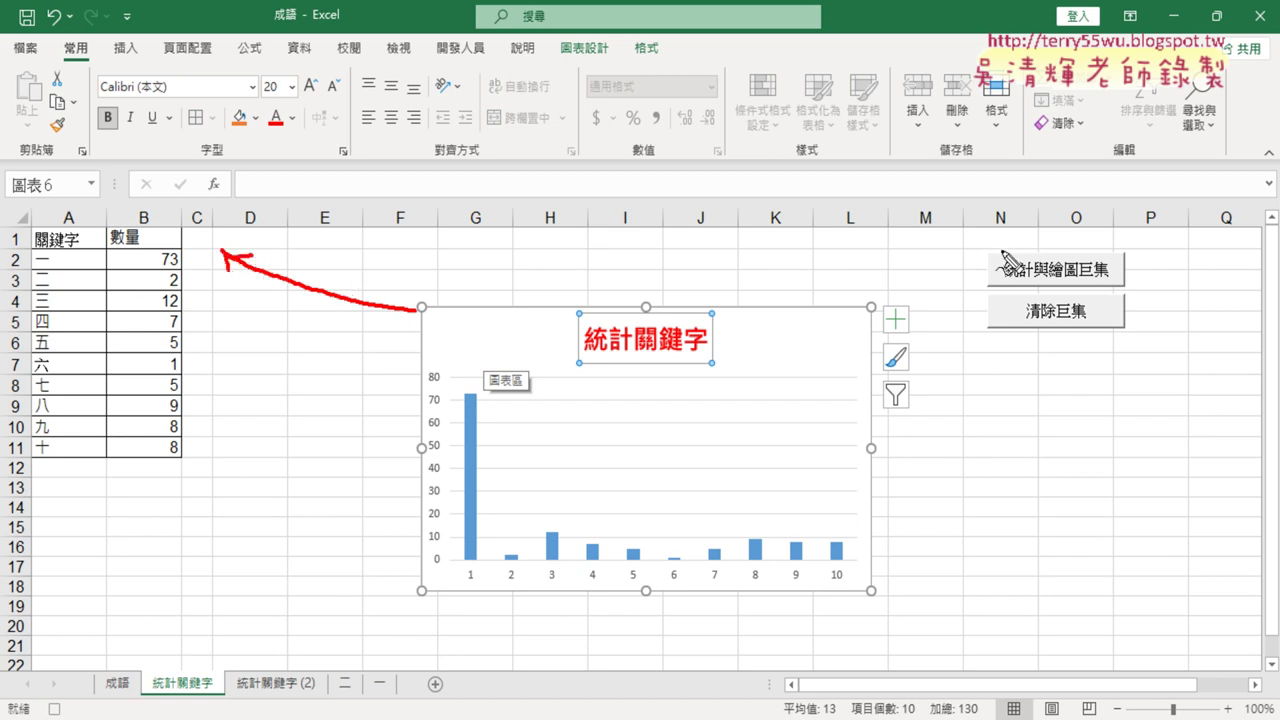
{"action": "left_click_drag", "start_coordinate": [217, 236], "coordinate": [217, 300]}
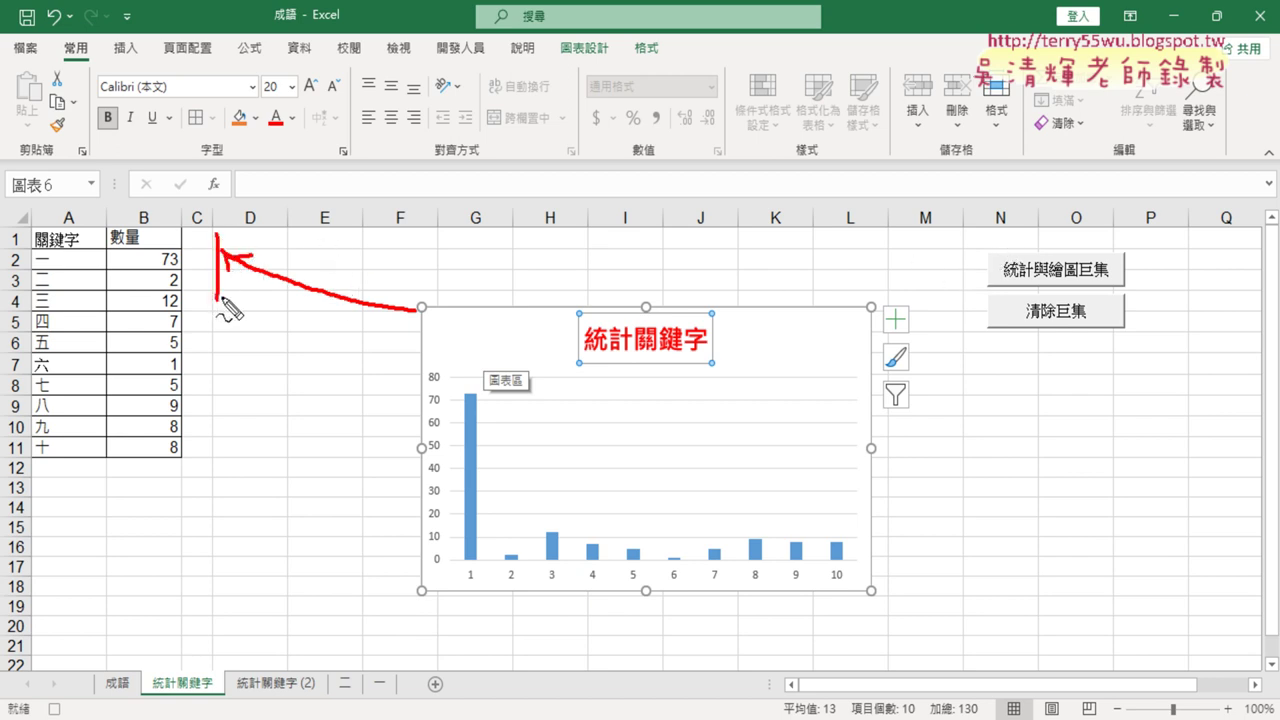
{"action": "left_click_drag", "start_coordinate": [961, 247], "coordinate": [965, 311]}
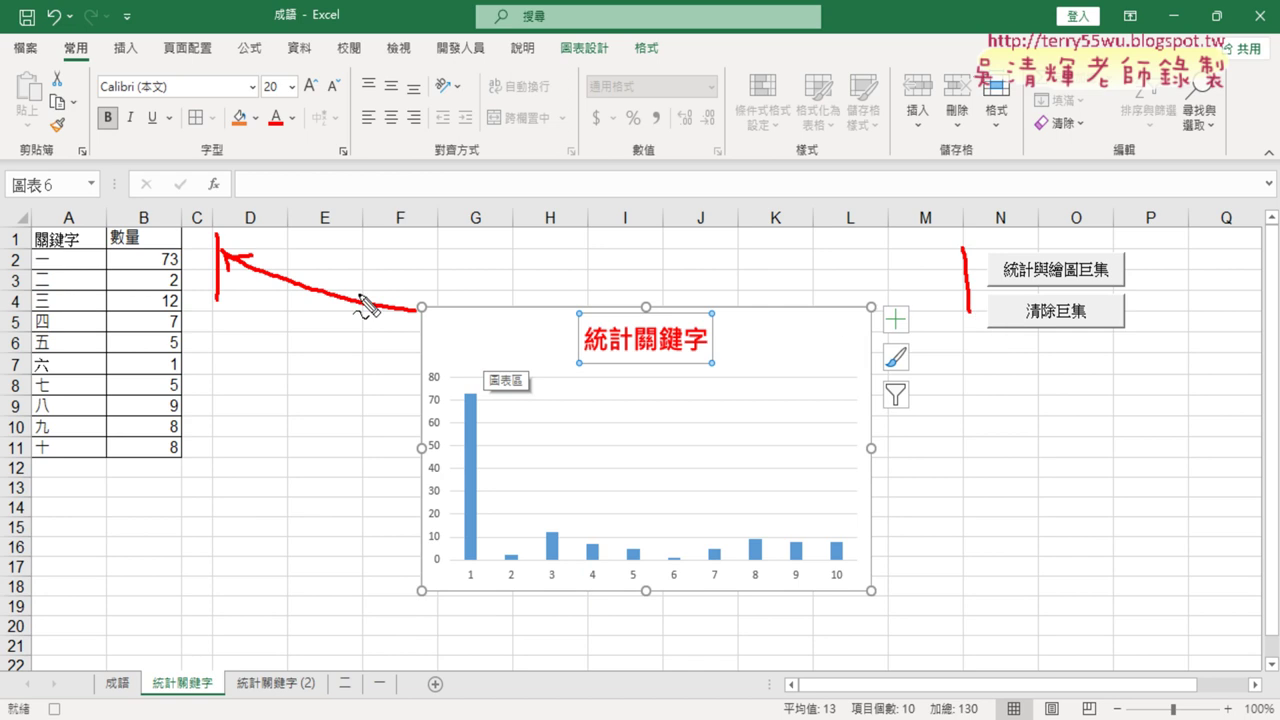
{"action": "left_click_drag", "start_coordinate": [205, 242], "coordinate": [312, 238]}
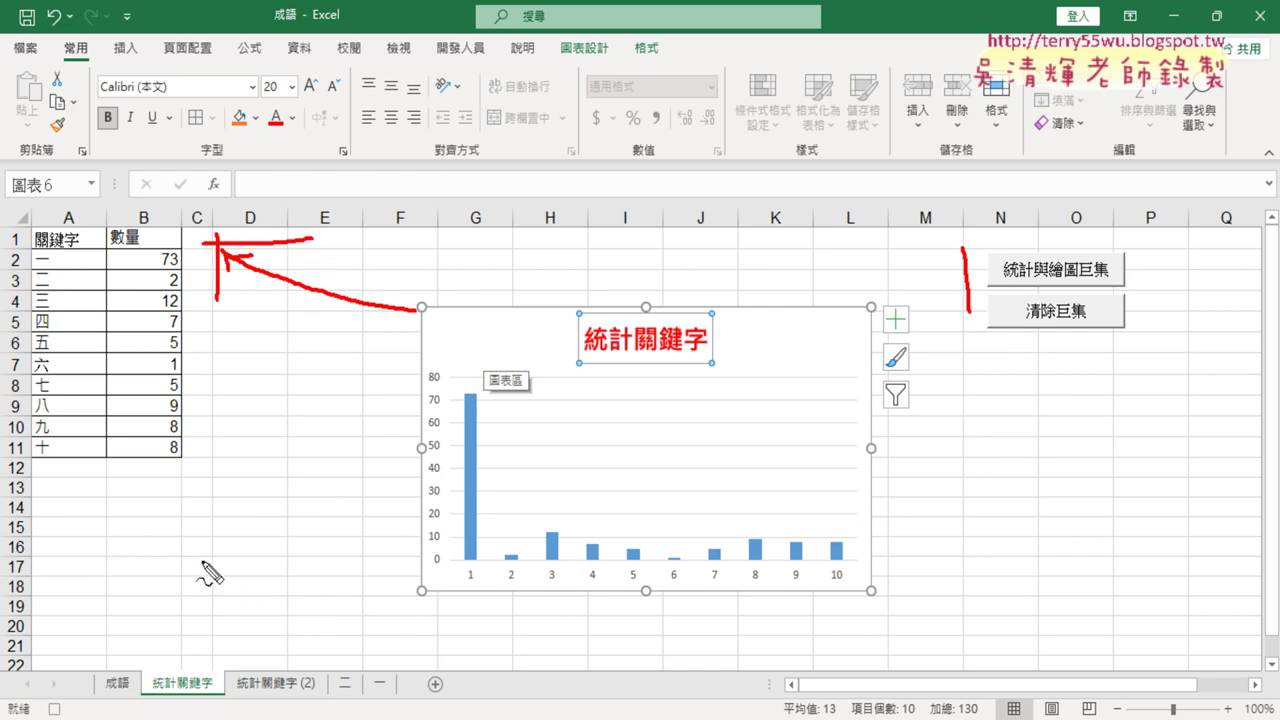
{"action": "left_click_drag", "start_coordinate": [201, 557], "coordinate": [267, 558]}
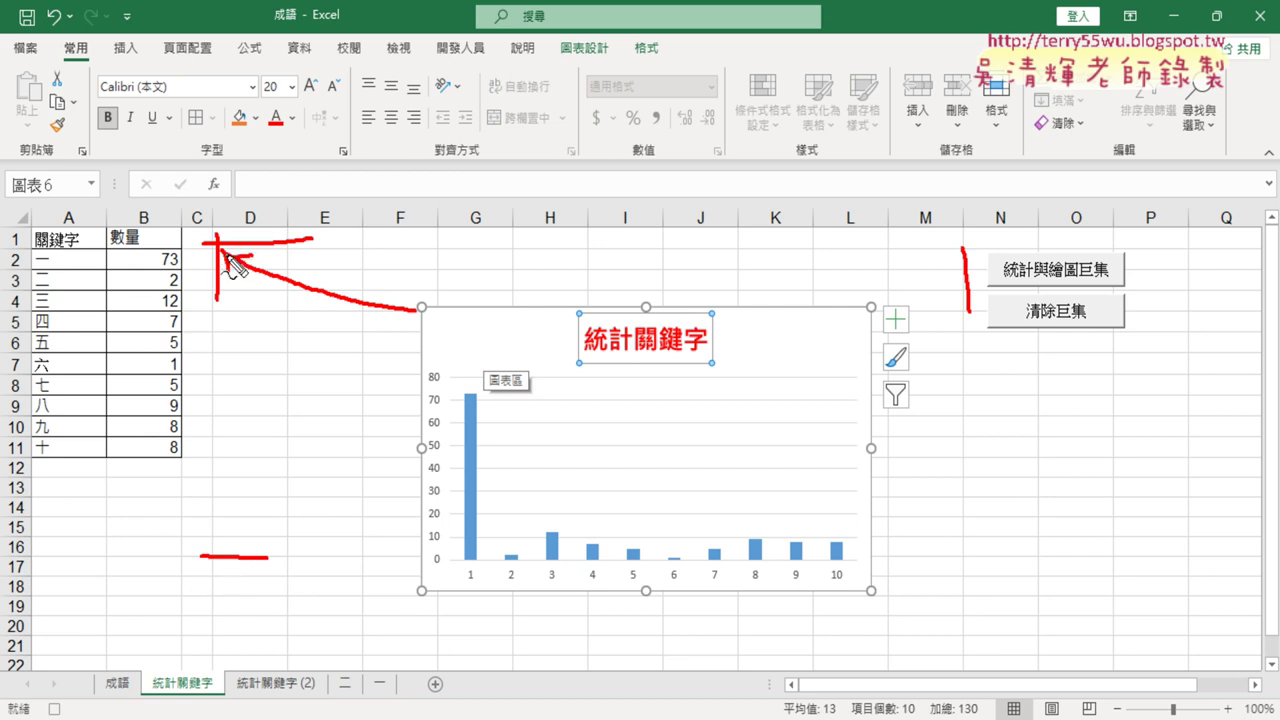
{"action": "left_click_drag", "start_coordinate": [220, 272], "coordinate": [232, 260]}
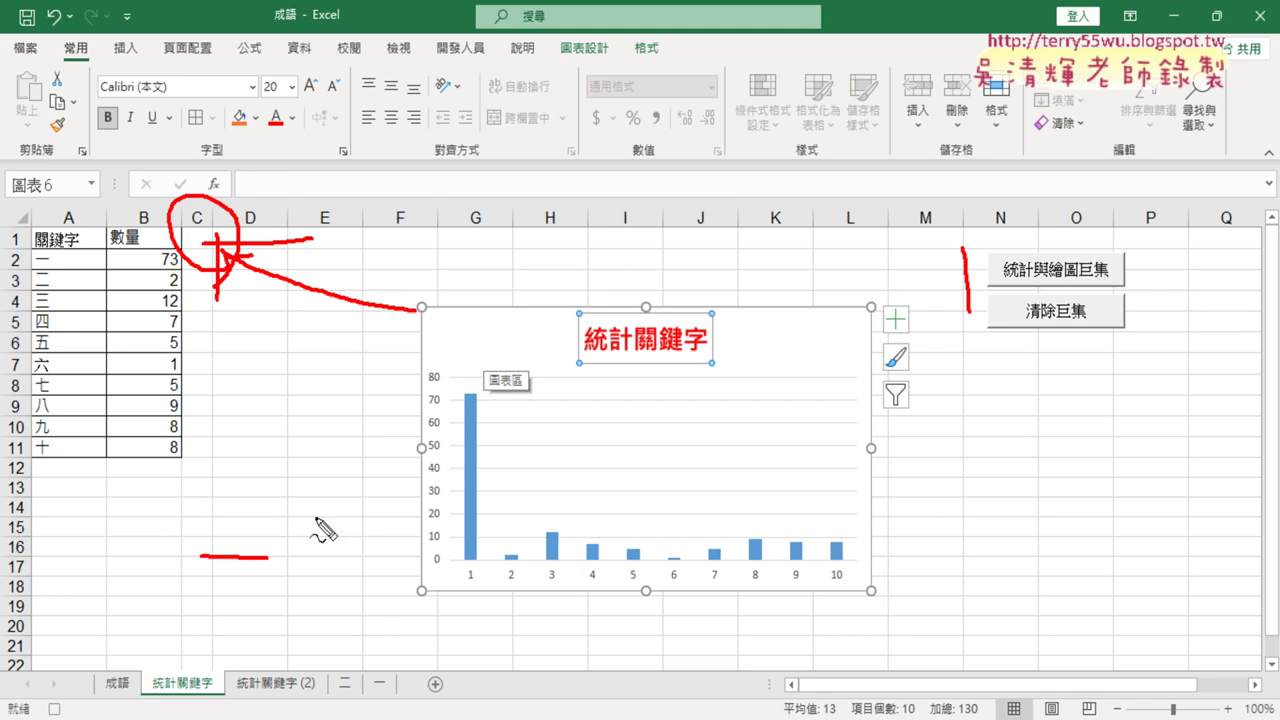
{"action": "key", "text": "Escape"}
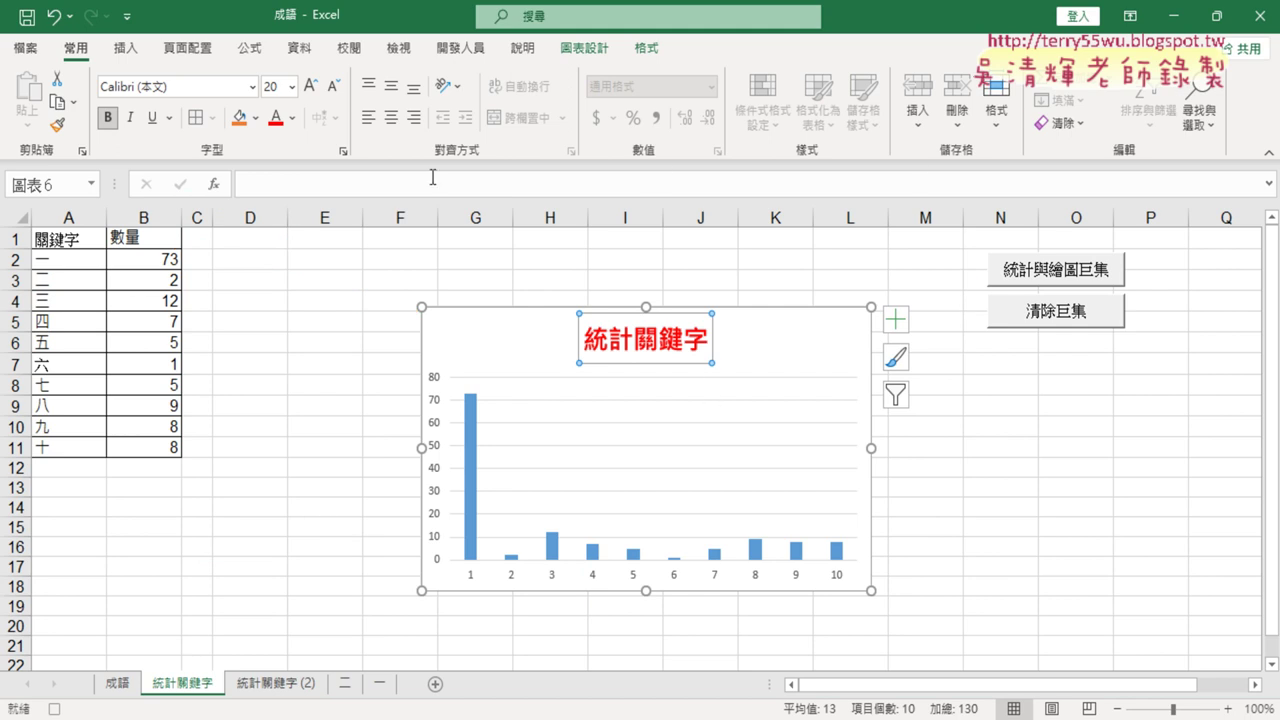
Stop the macro recording and choose Assign Macro for the 清除巨集 button
{"action": "left_click", "coordinate": [461, 48]}
{"action": "left_click", "coordinate": [140, 80]}
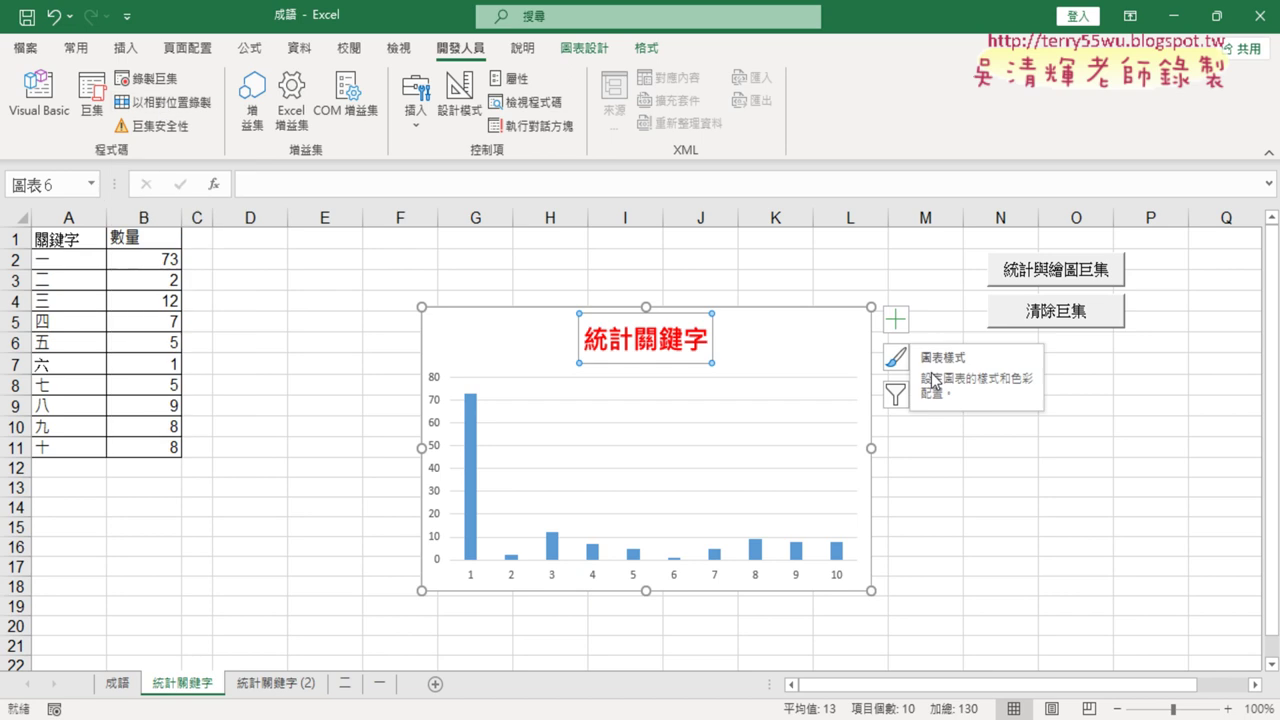
{"action": "left_click", "coordinate": [1110, 452]}
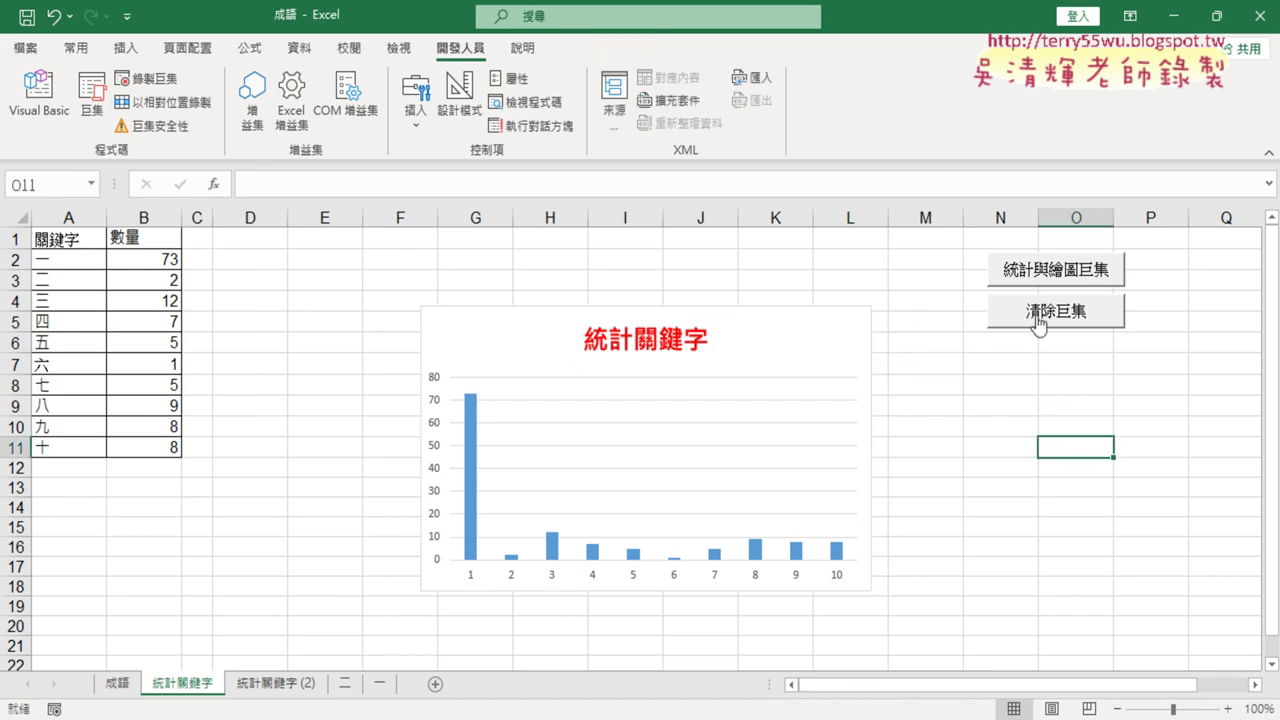
{"action": "left_click_drag", "start_coordinate": [145, 259], "coordinate": [152, 447]}
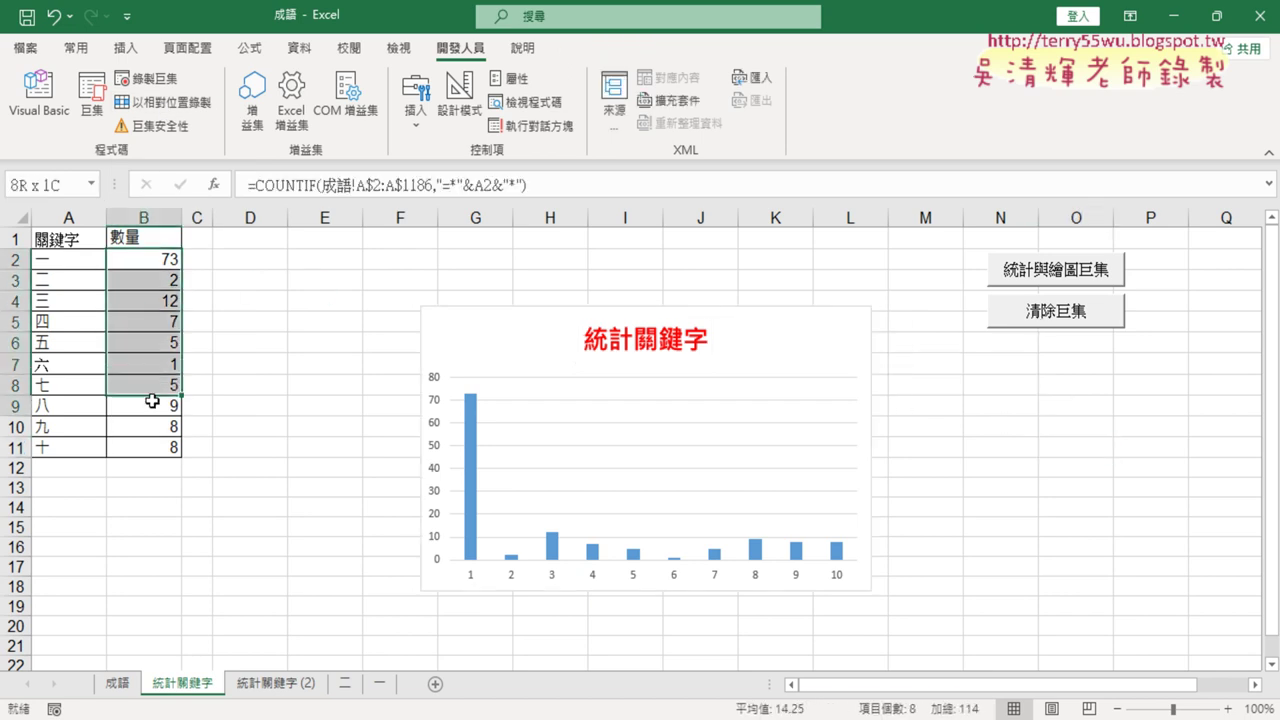
{"action": "right_click", "coordinate": [1056, 314]}
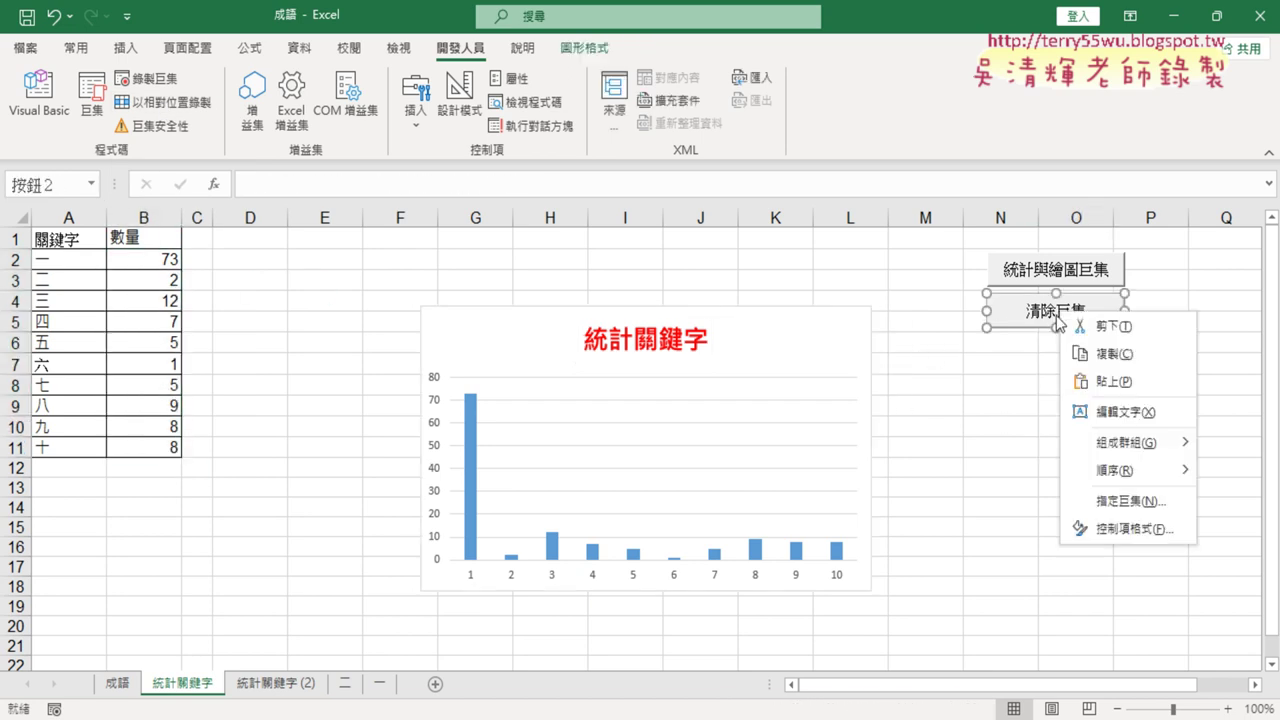
{"action": "left_click", "coordinate": [1115, 500]}
{"action": "left_click", "coordinate": [1231, 350]}
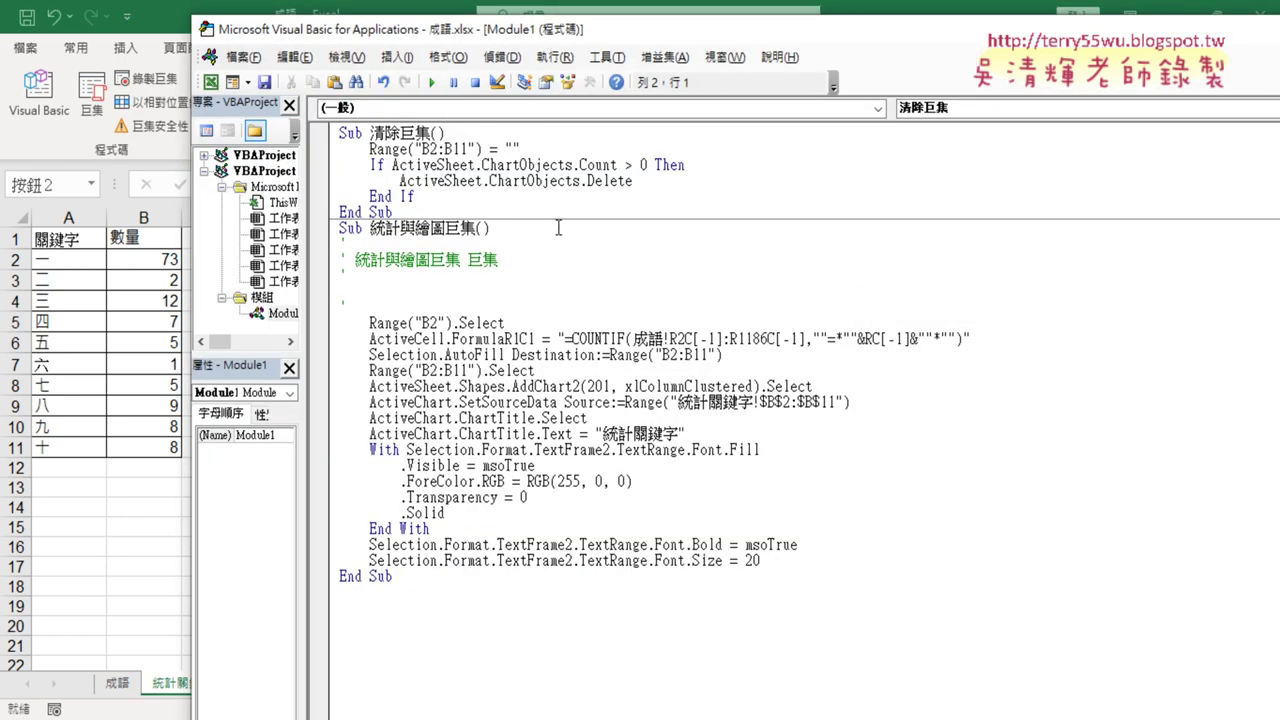
{"action": "left_click_drag", "start_coordinate": [520, 148], "coordinate": [369, 148]}
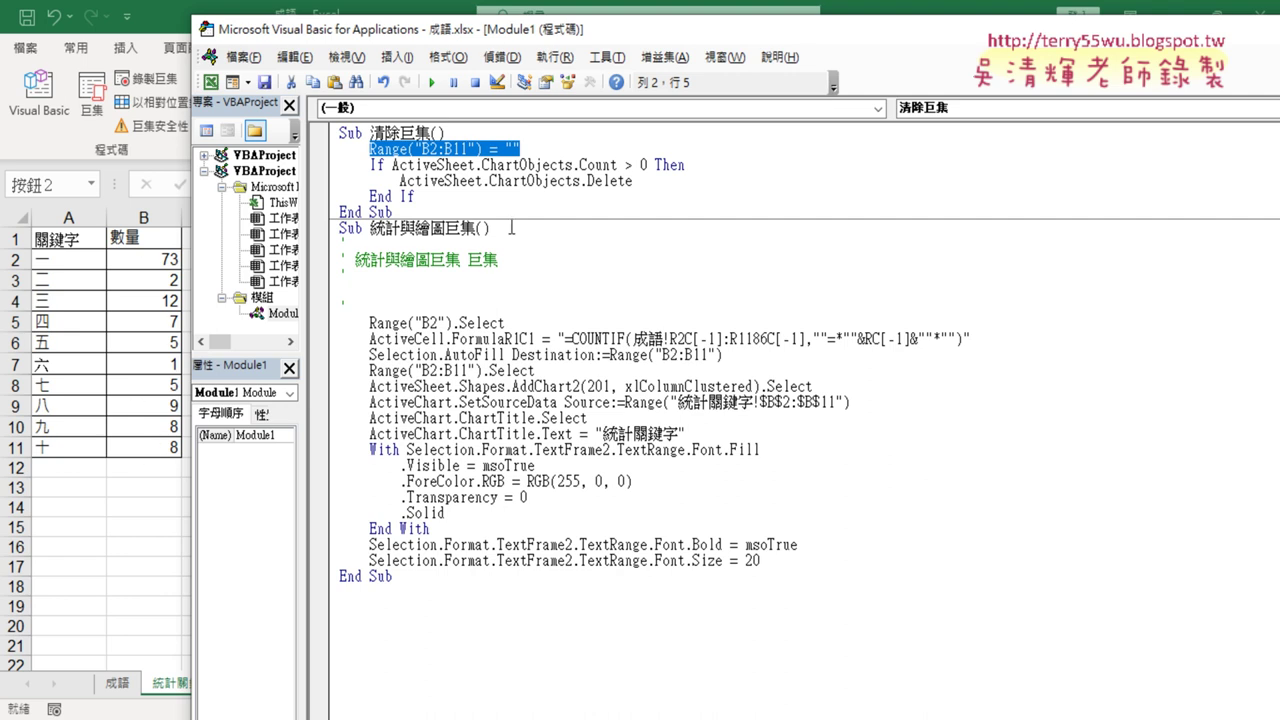
{"action": "left_click_drag", "start_coordinate": [552, 152], "coordinate": [489, 152]}
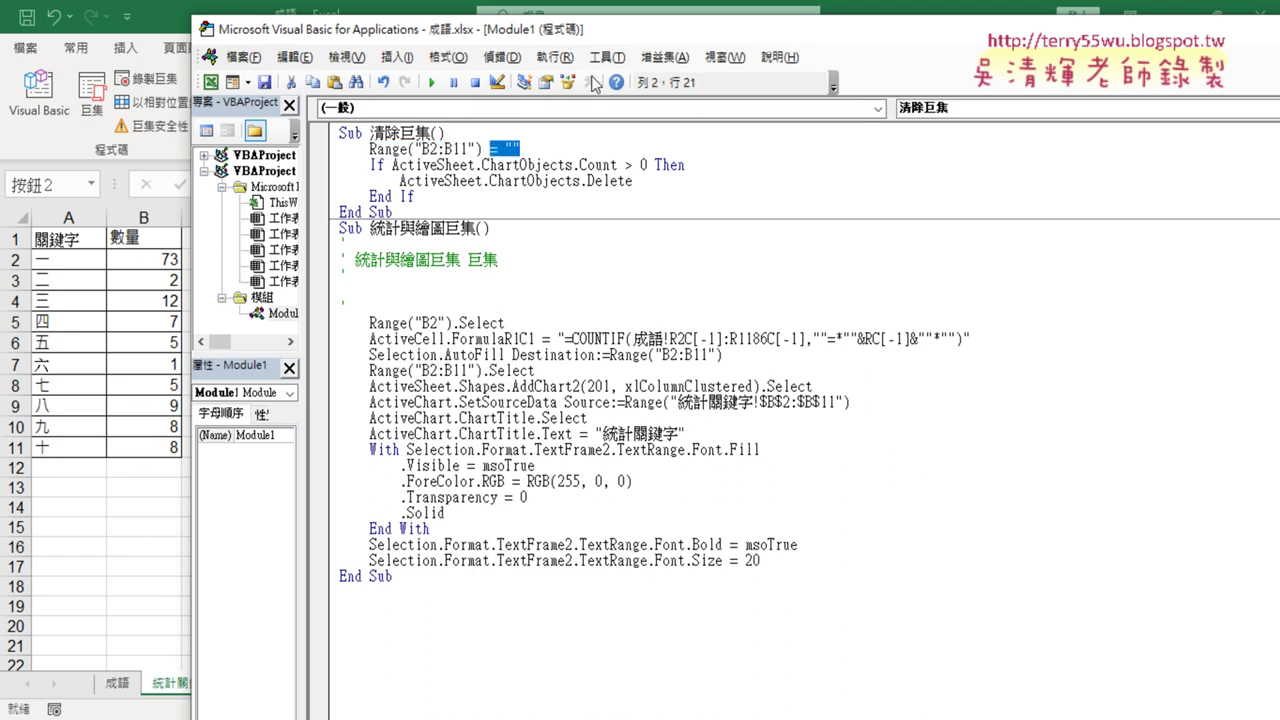
{"action": "left_click_drag", "start_coordinate": [608, 30], "coordinate": [1033, 72]}
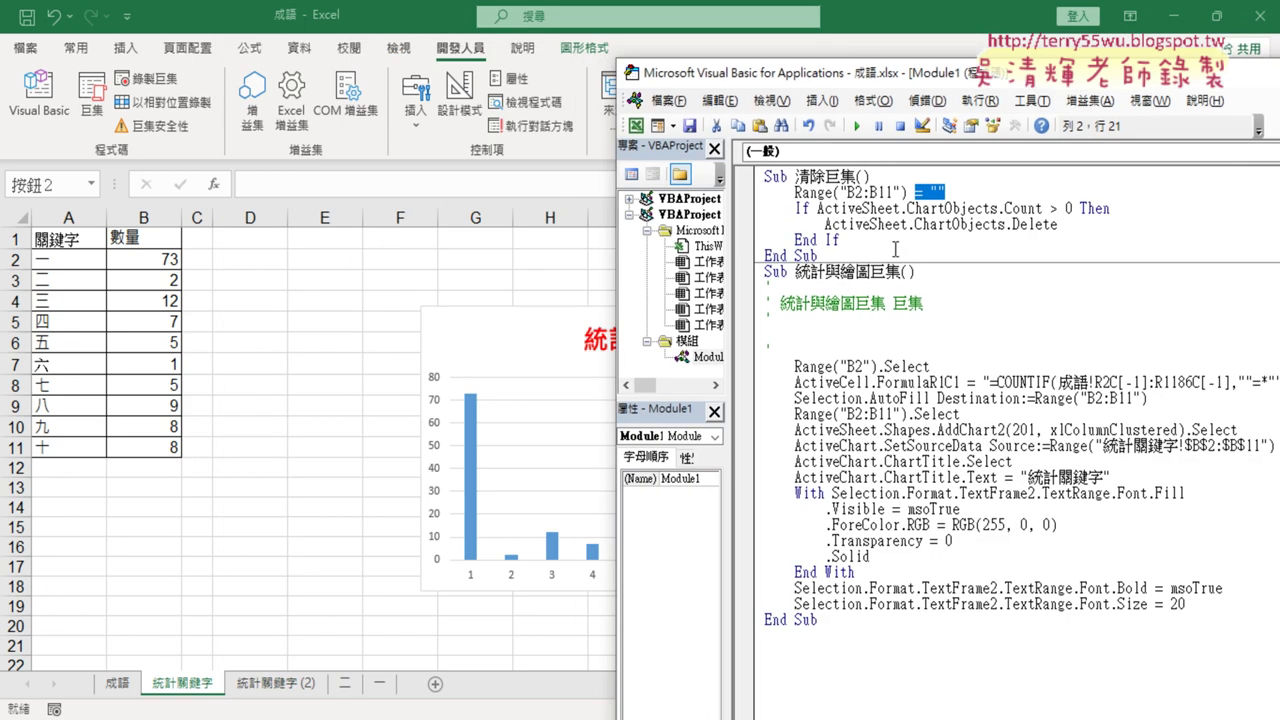
{"action": "mouse_move", "coordinate": [841, 240]}
{"action": "left_mouse_down"}
{"action": "mouse_move", "coordinate": [752, 210]}
{"action": "mouse_move", "coordinate": [908, 224]}
{"action": "left_mouse_up"}
{"action": "left_click", "coordinate": [856, 228]}
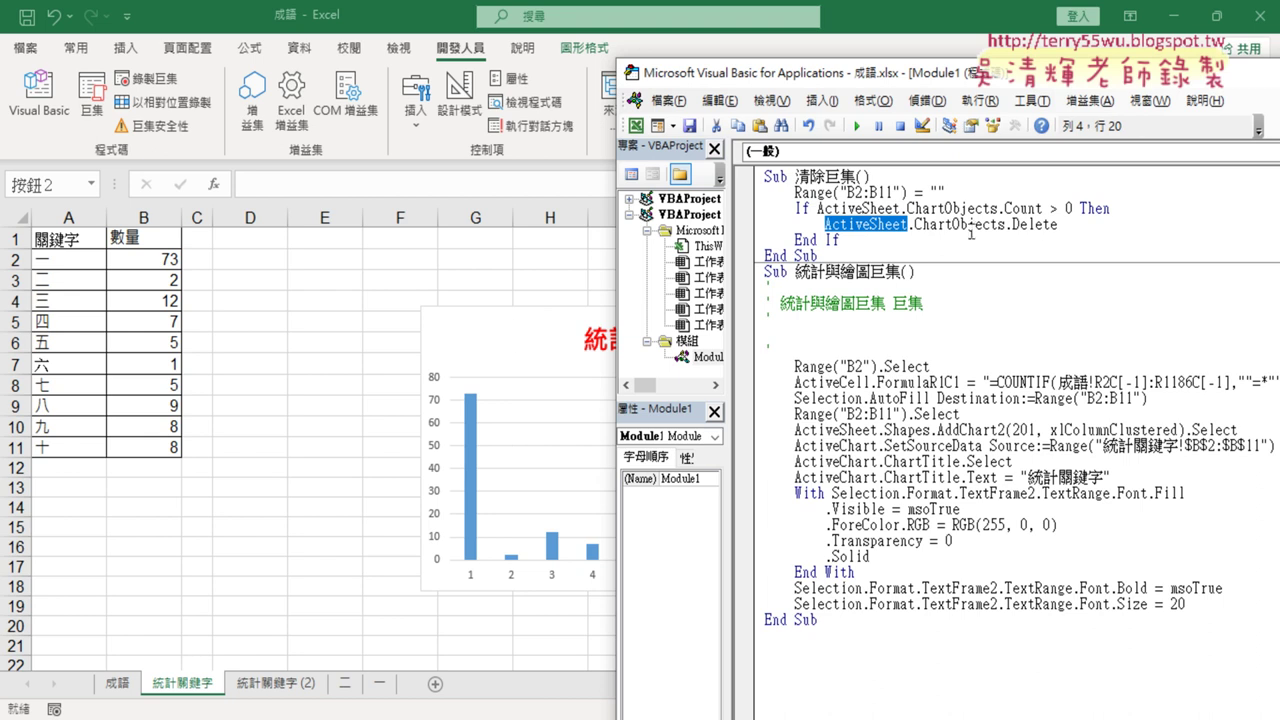
{"action": "left_click_drag", "start_coordinate": [914, 224], "coordinate": [1007, 224]}
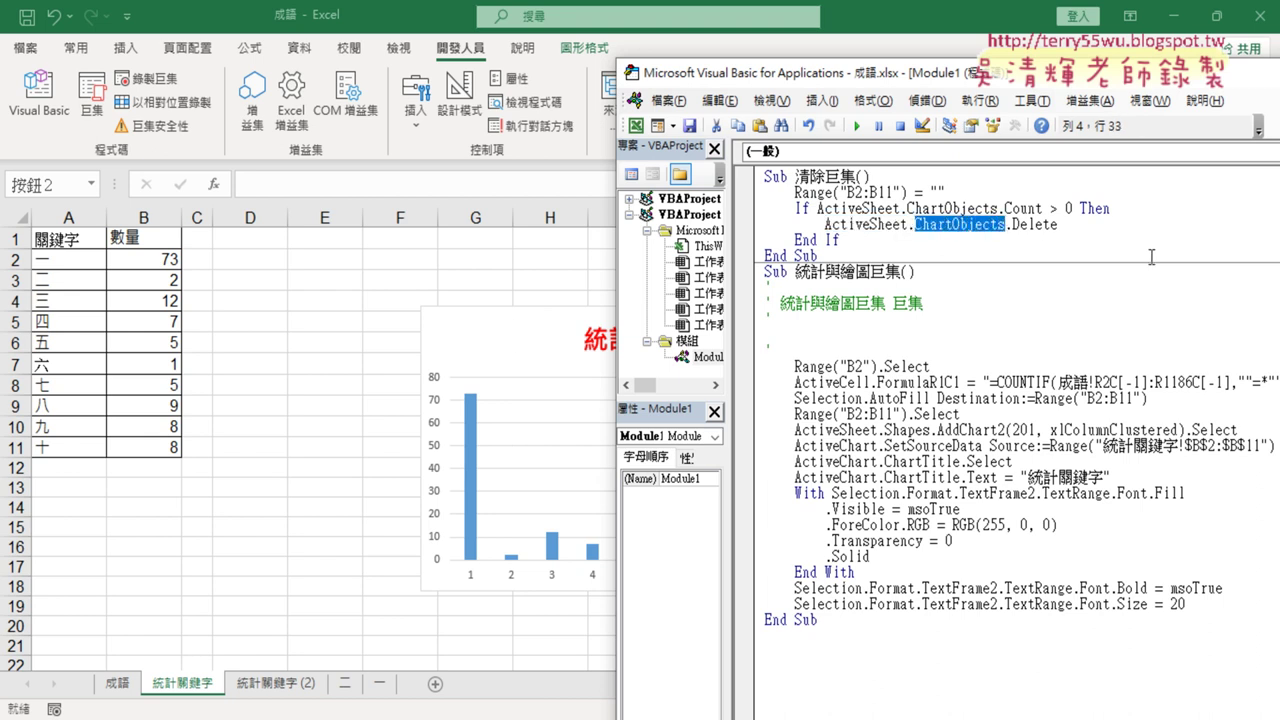
{"action": "left_click_drag", "start_coordinate": [1047, 208], "coordinate": [1072, 208]}
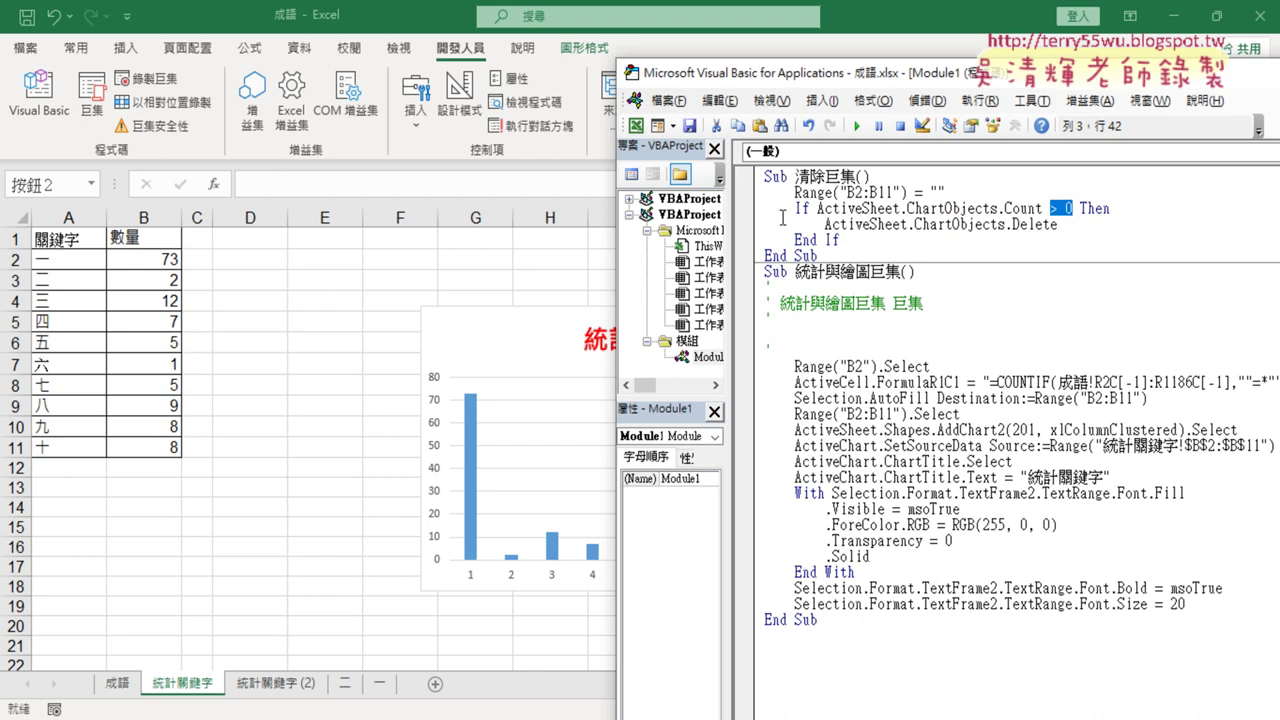
{"action": "mouse_move", "coordinate": [795, 208]}
{"action": "left_mouse_down"}
{"action": "mouse_move", "coordinate": [858, 244]}
{"action": "mouse_move", "coordinate": [760, 176]}
{"action": "left_mouse_up"}
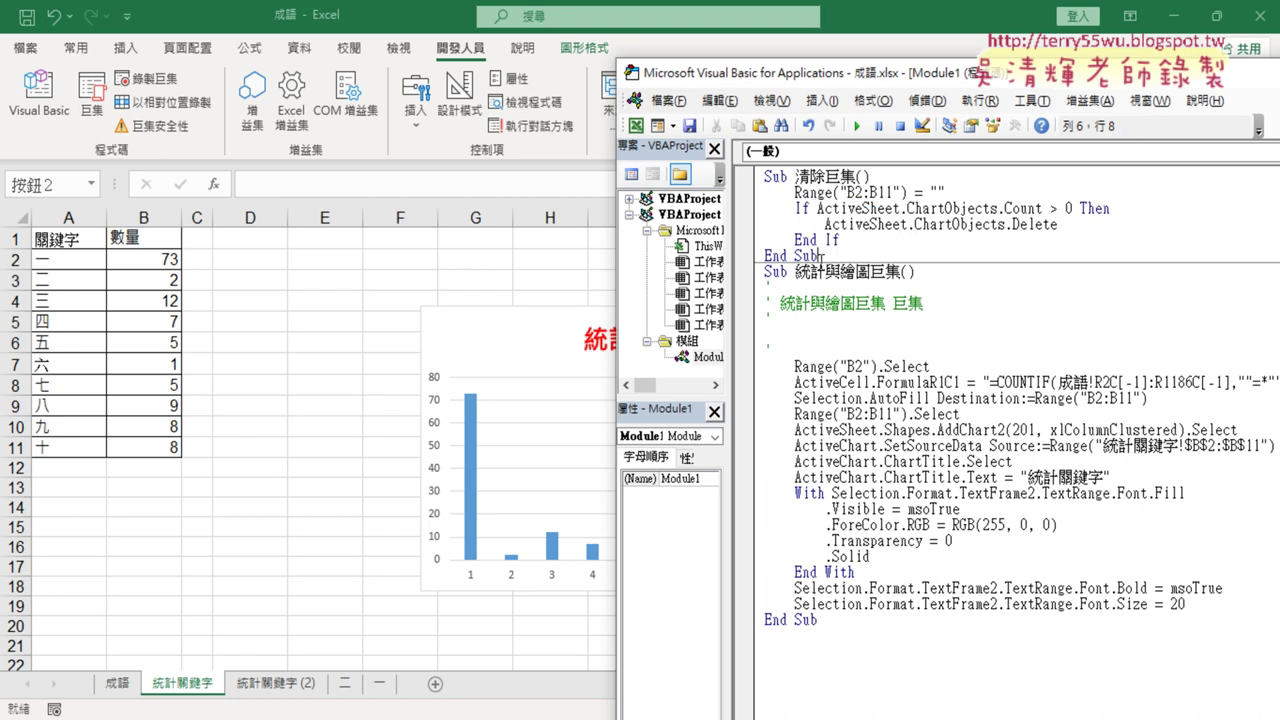
{"action": "left_click", "coordinate": [874, 210]}
Run 清除巨集, then 統計與繪圖巨集 from the editor, and inspect the regenerated chart
{"action": "left_click", "coordinate": [858, 126]}
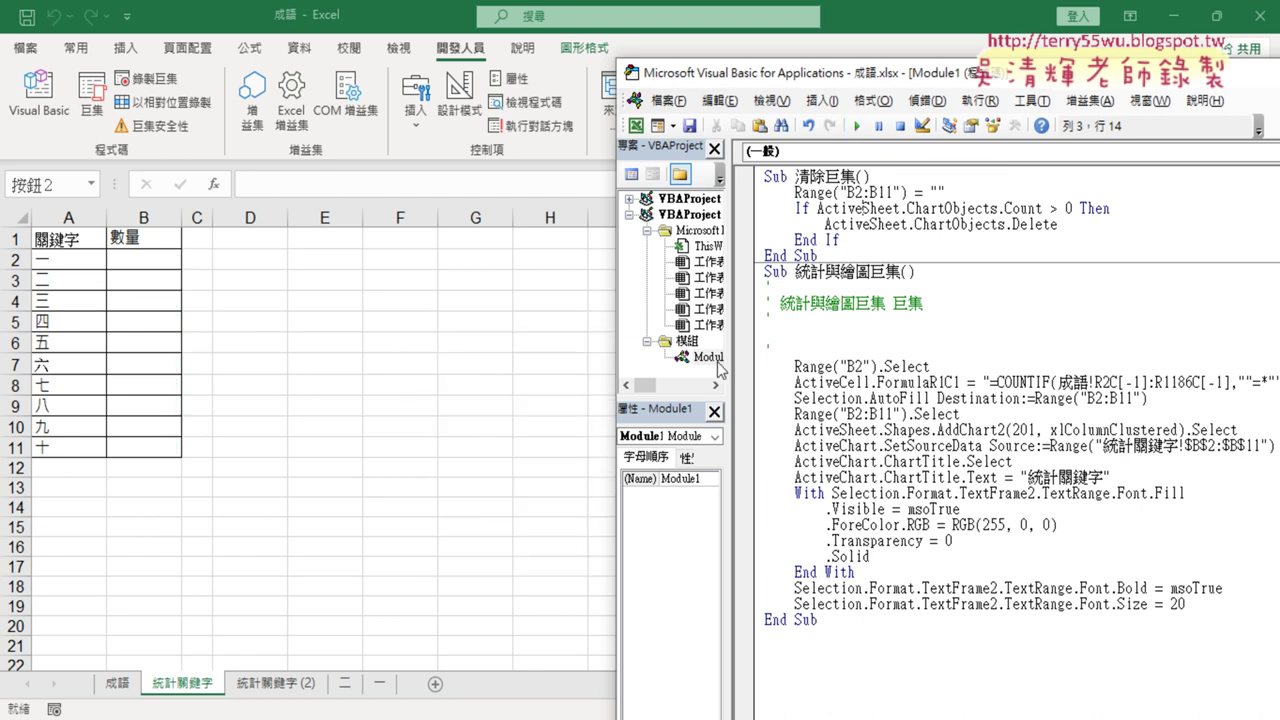
{"action": "left_click", "coordinate": [913, 430]}
{"action": "left_click", "coordinate": [858, 126]}
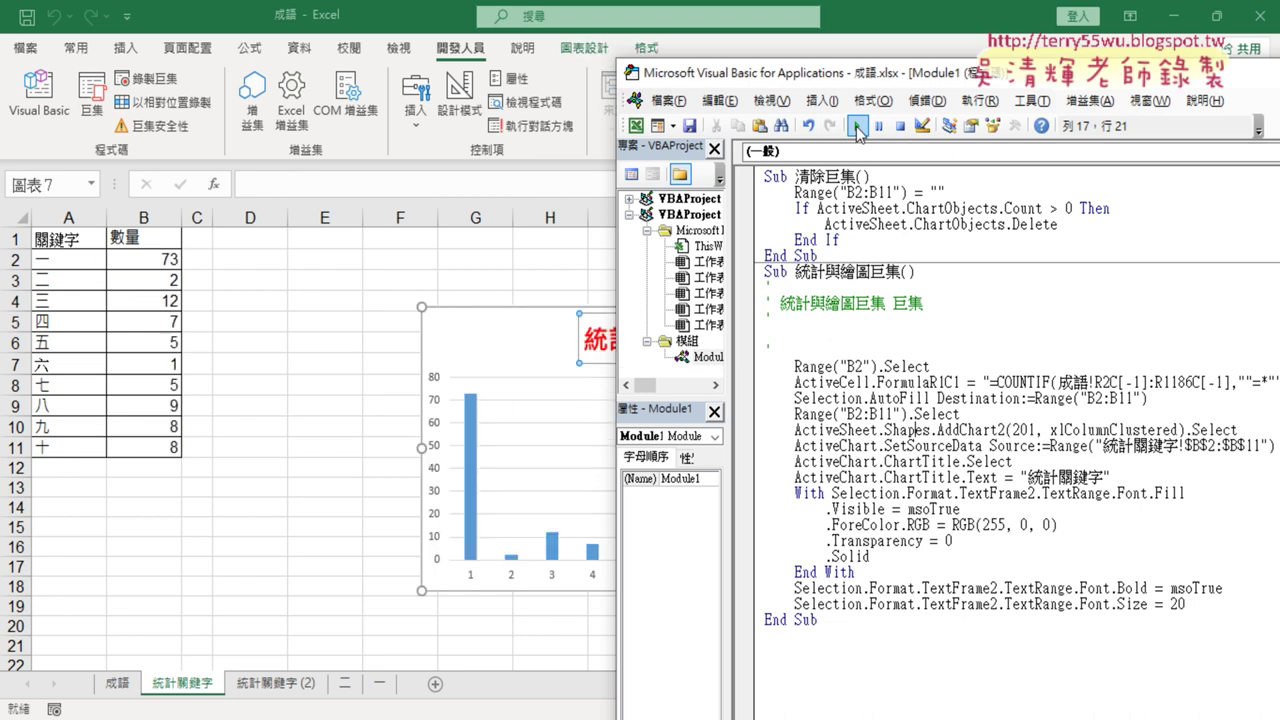
{"action": "left_click_drag", "start_coordinate": [858, 72], "coordinate": [1102, 68]}
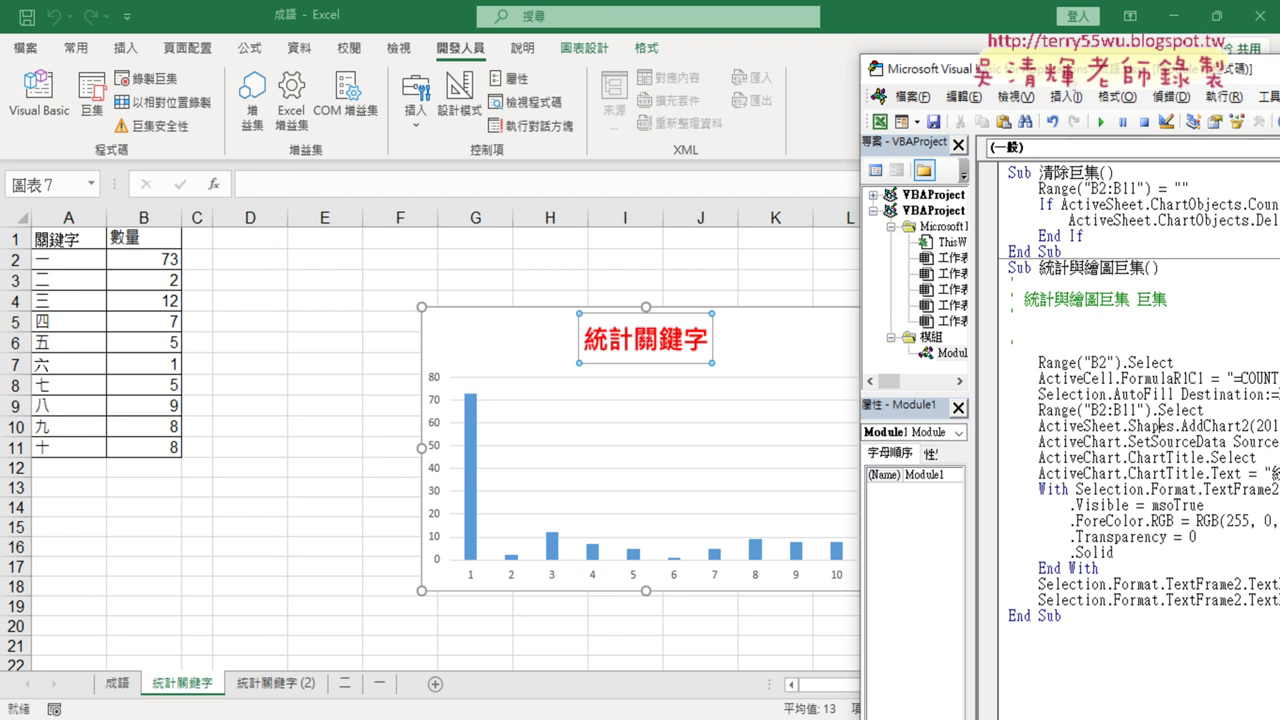
{"action": "left_click_drag", "start_coordinate": [1067, 70], "coordinate": [325, 74]}
Run 清除巨集 again, then open the F1 help for AddChart2 from the charting code
{"action": "left_click", "coordinate": [388, 200]}
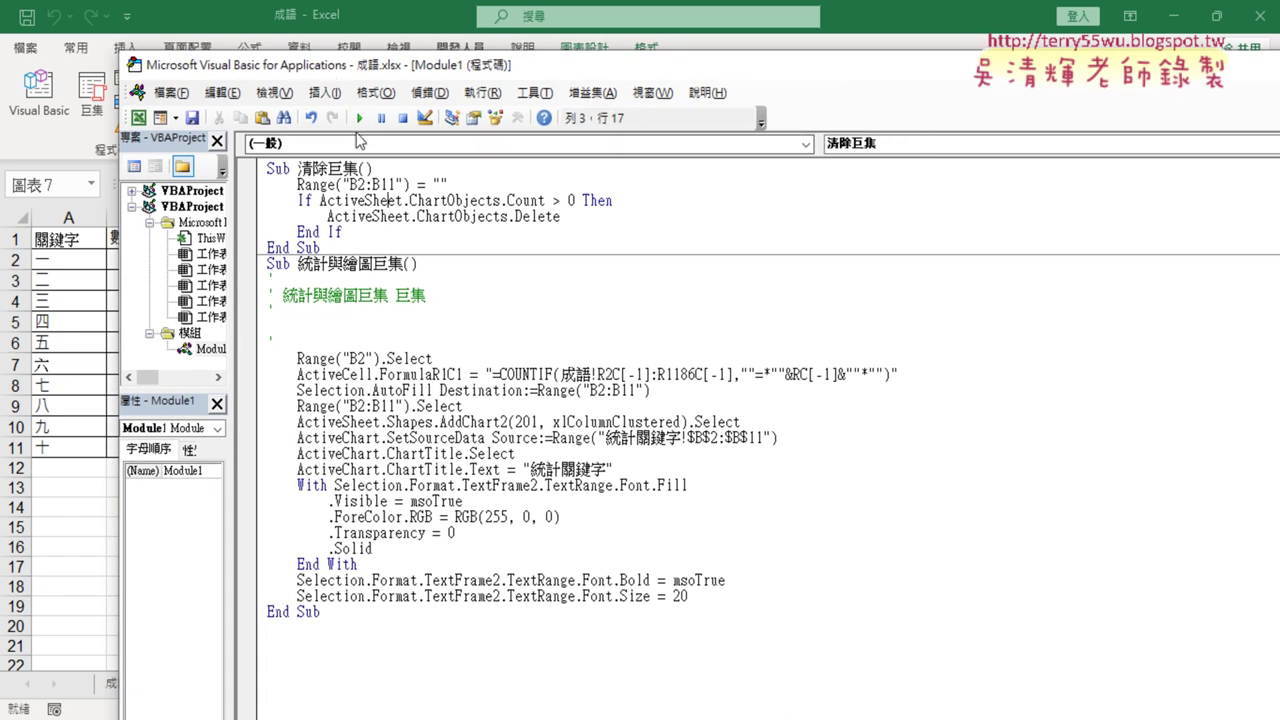
{"action": "left_click", "coordinate": [359, 118]}
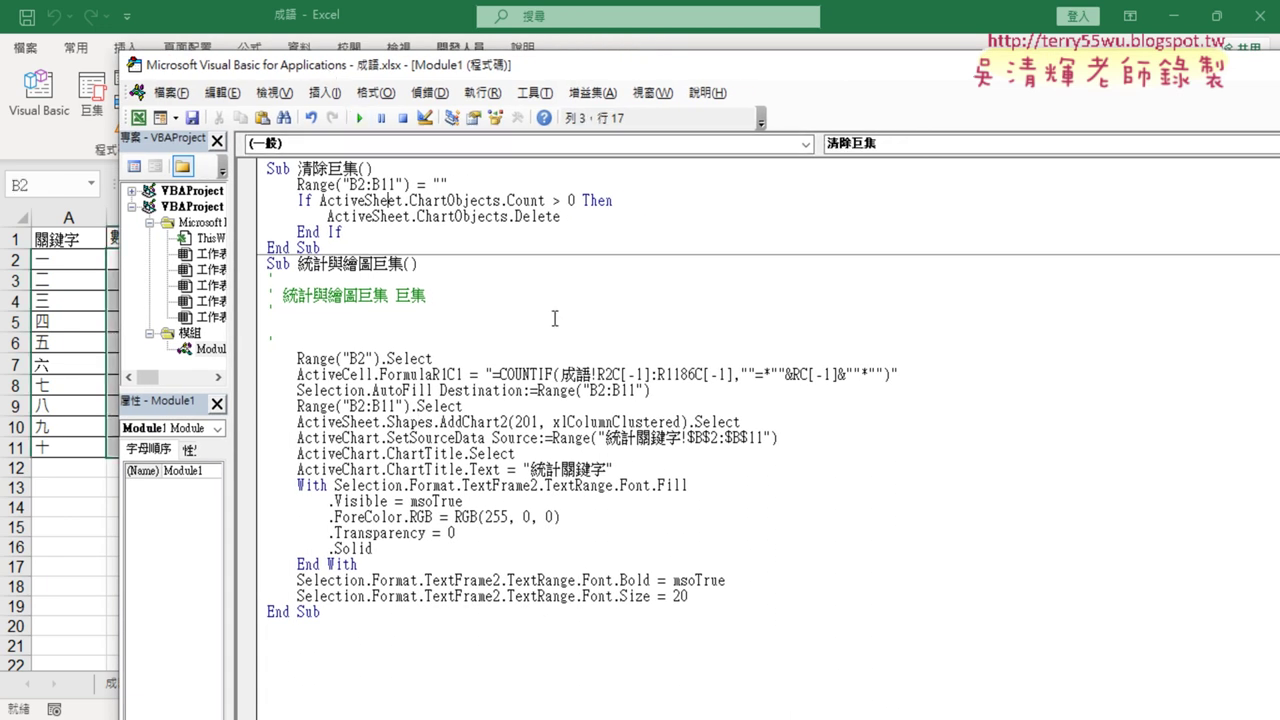
{"action": "left_click", "coordinate": [298, 356]}
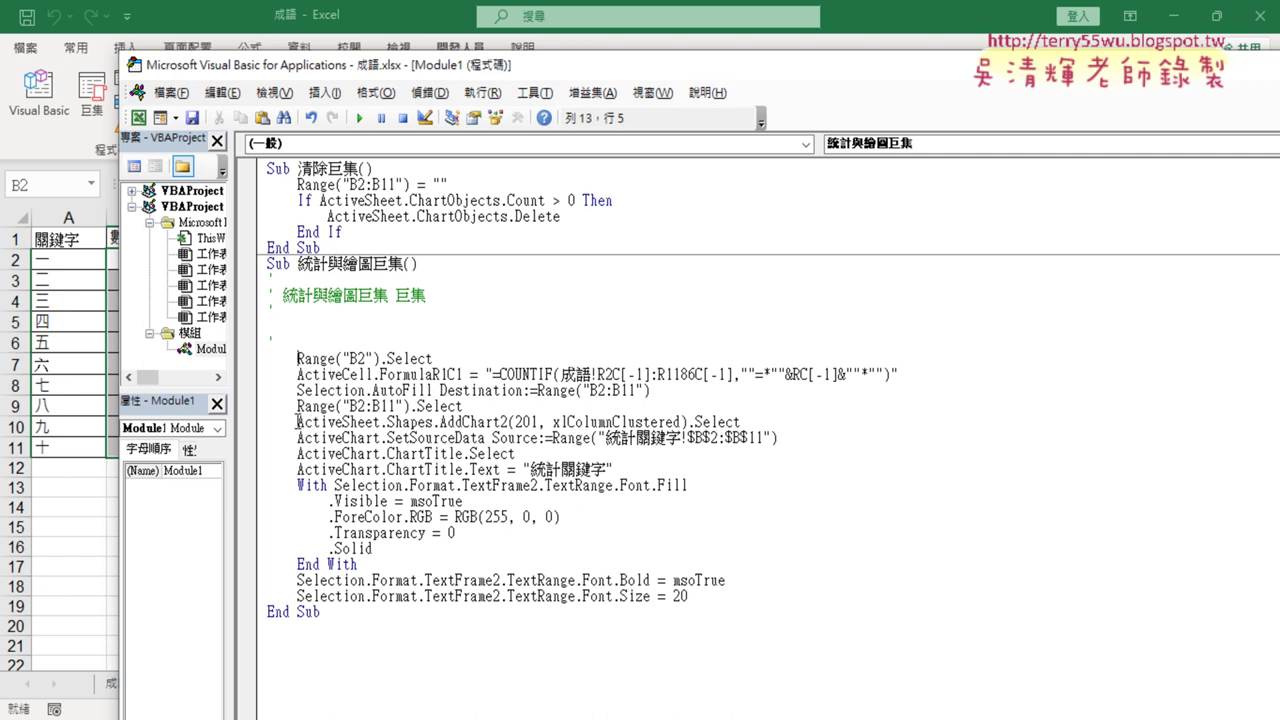
{"action": "left_click_drag", "start_coordinate": [297, 422], "coordinate": [509, 424]}
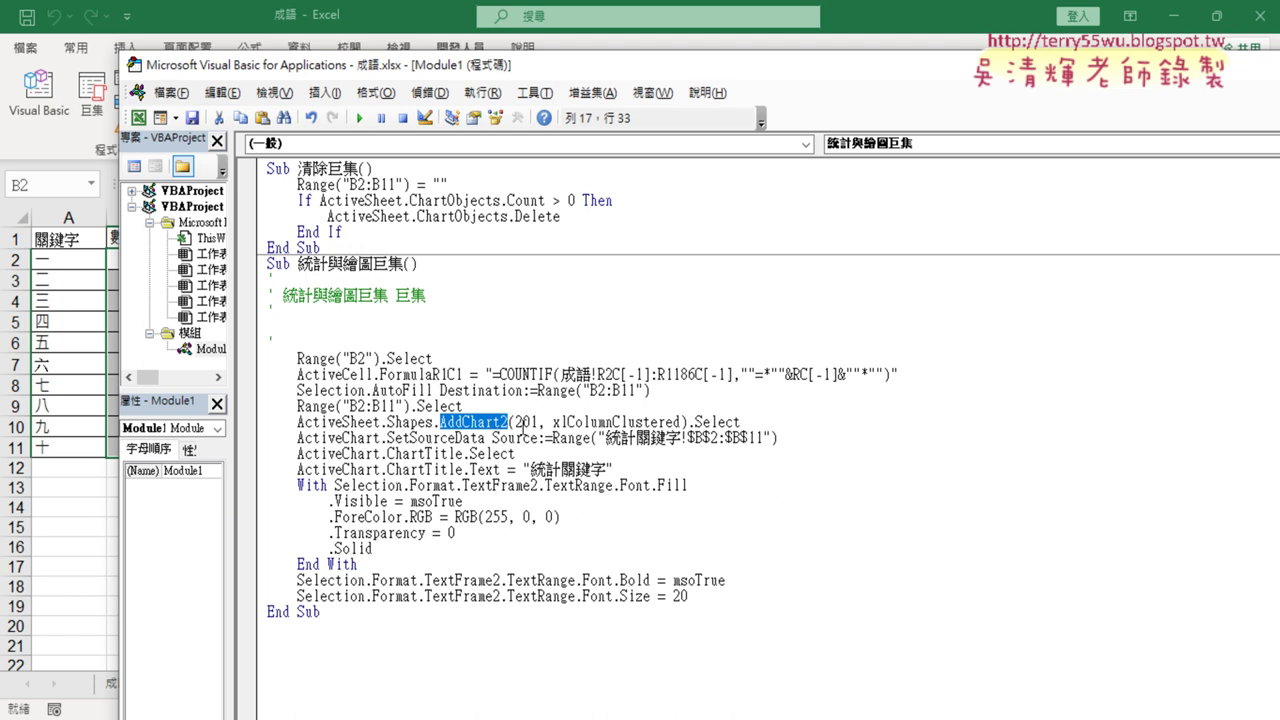
{"action": "left_click_drag", "start_coordinate": [516, 422], "coordinate": [681, 423]}
{"action": "left_click", "coordinate": [681, 422]}
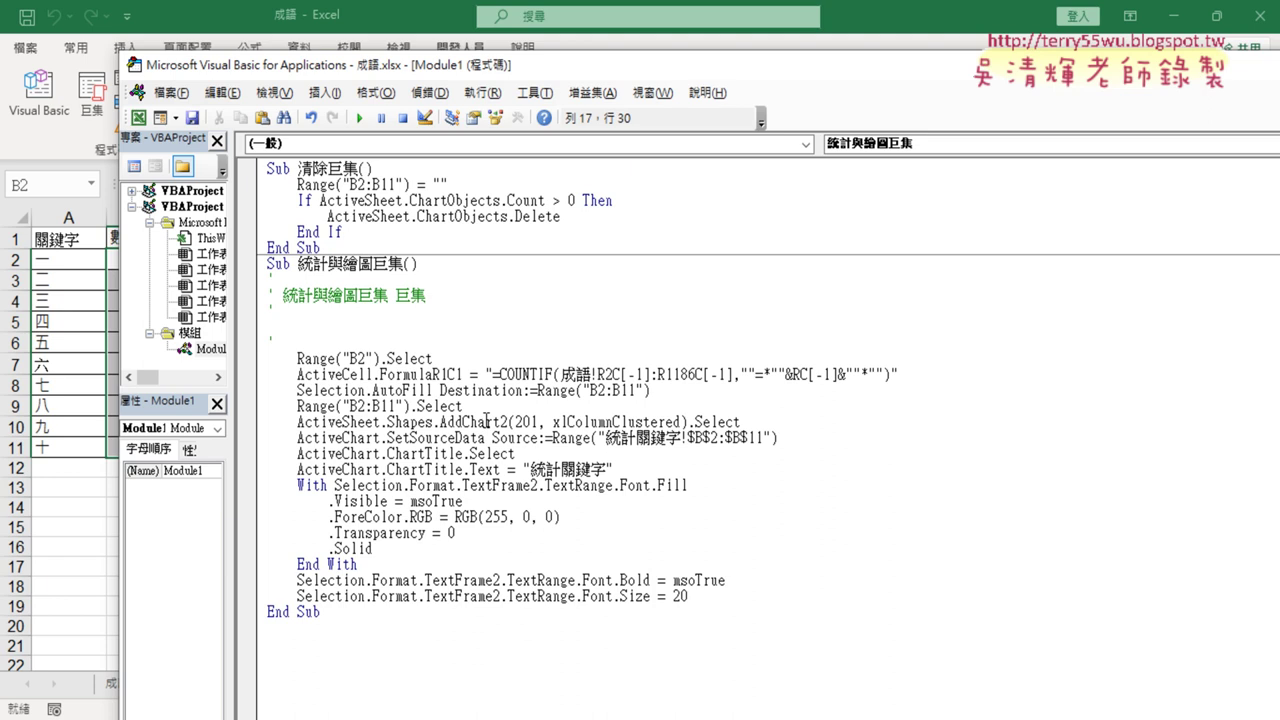
{"action": "key", "text": "F1"}
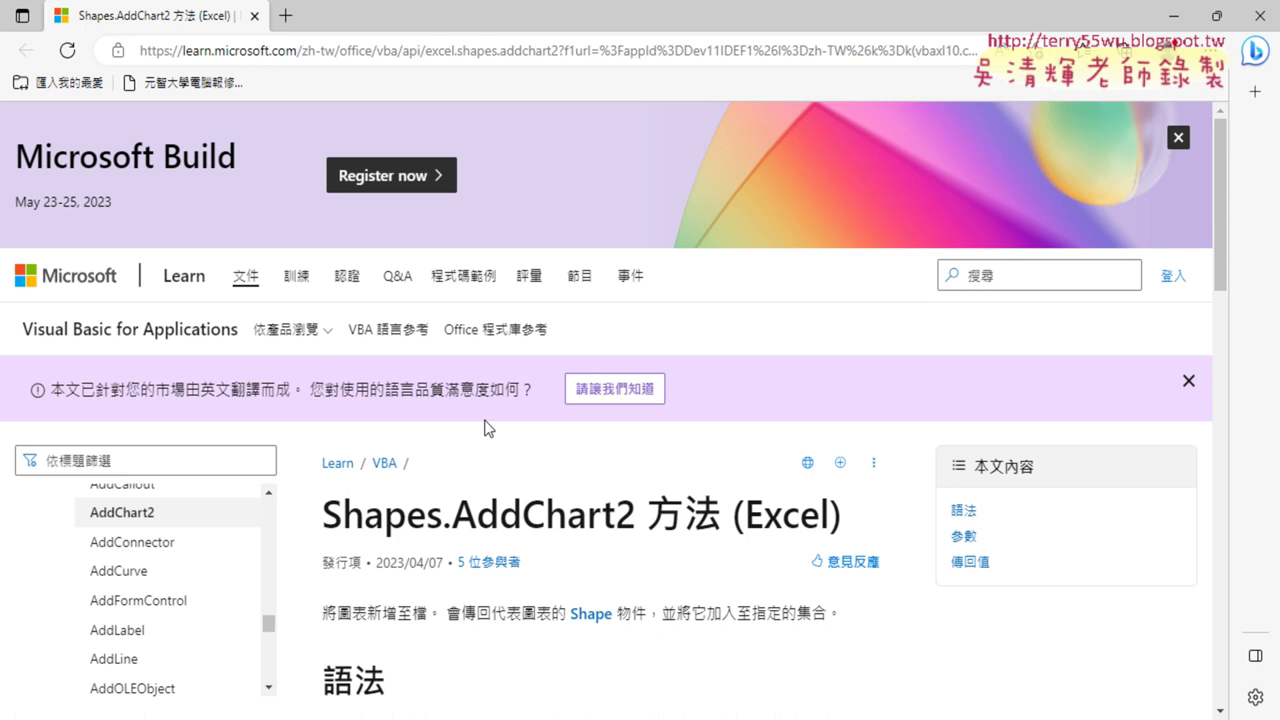
Read the AddChart2 syntax and its Left and Top parameters, then return to the VBA editor
{"action": "scroll", "coordinate": [611, 420], "scroll_direction": "down", "scroll_amount": 3}
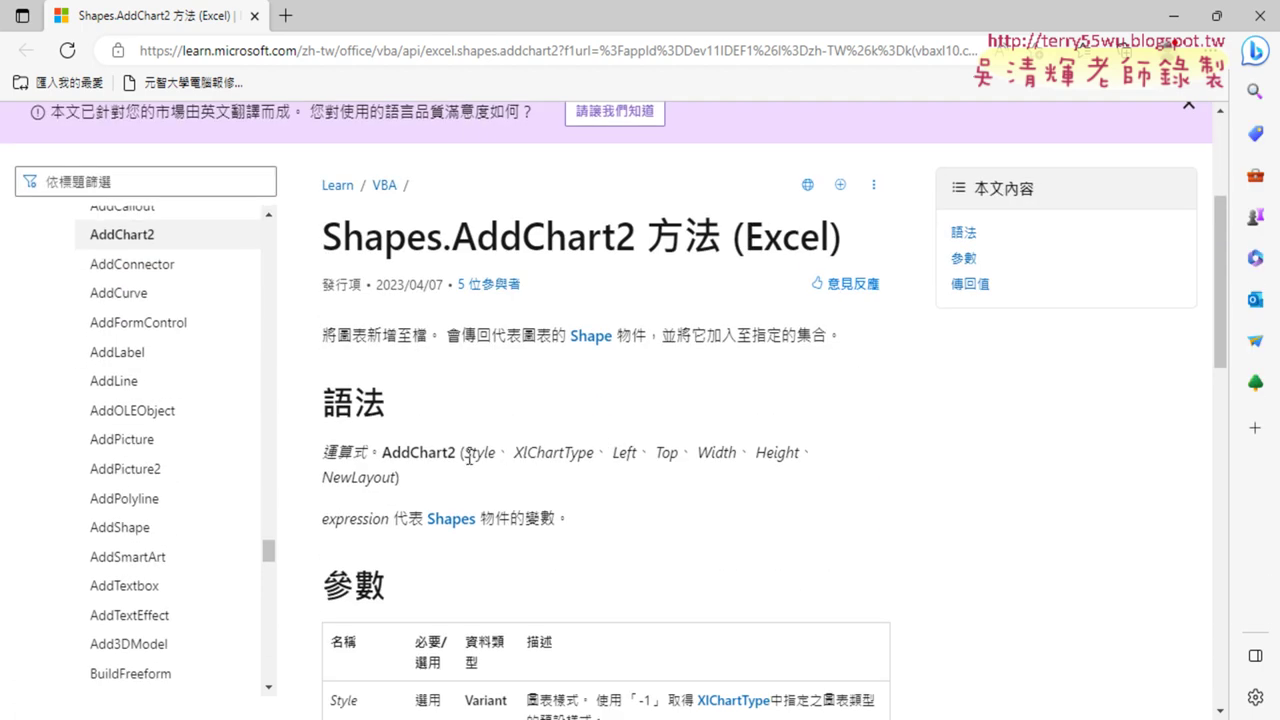
{"action": "left_click_drag", "start_coordinate": [470, 455], "coordinate": [800, 462]}
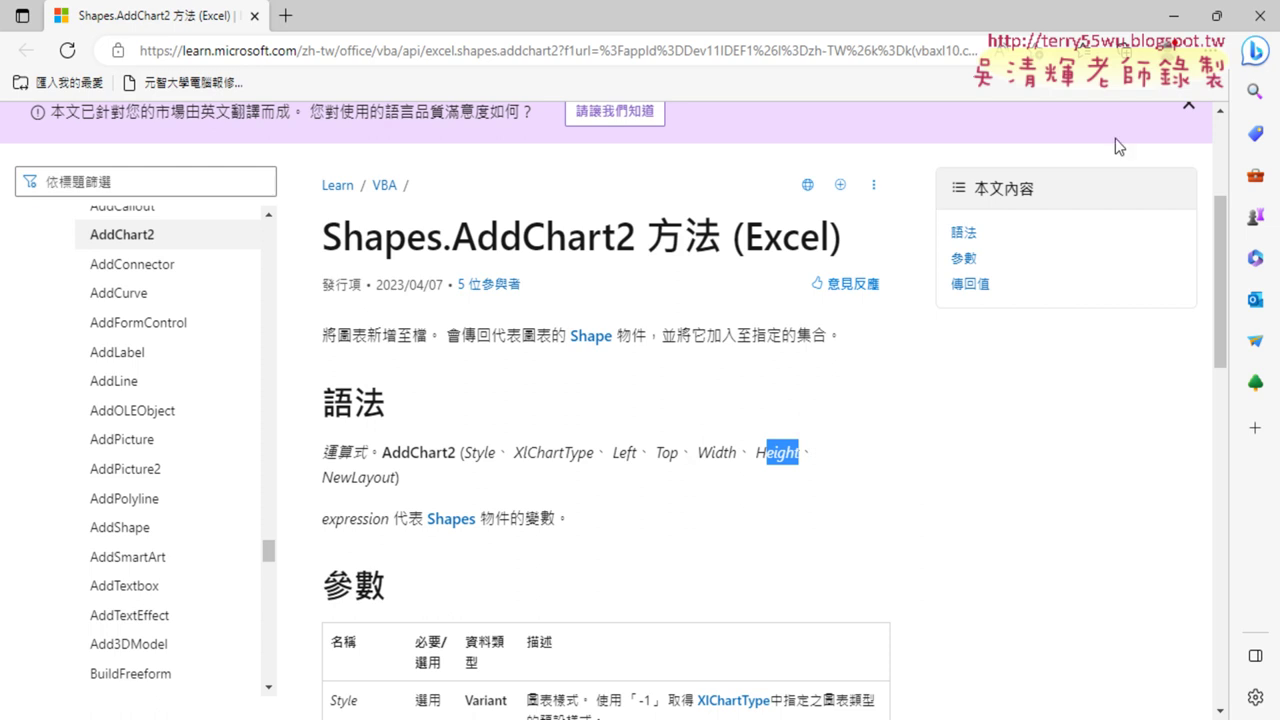
{"action": "left_click", "coordinate": [1257, 16]}
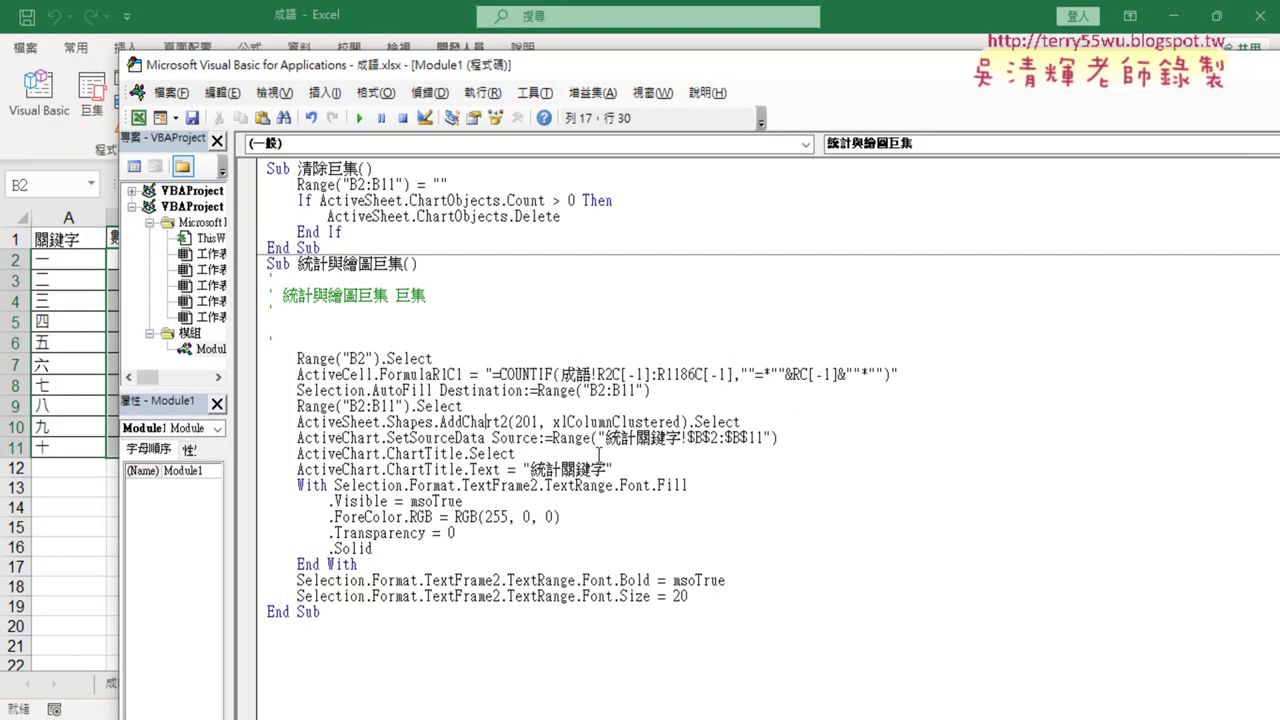
Add Range("D2").Left, Range("D2").Top as position arguments in the AddChart2 call
{"action": "left_click", "coordinate": [683, 421]}
{"action": "type", "text": "出"}
{"action": "type", "text": ","}
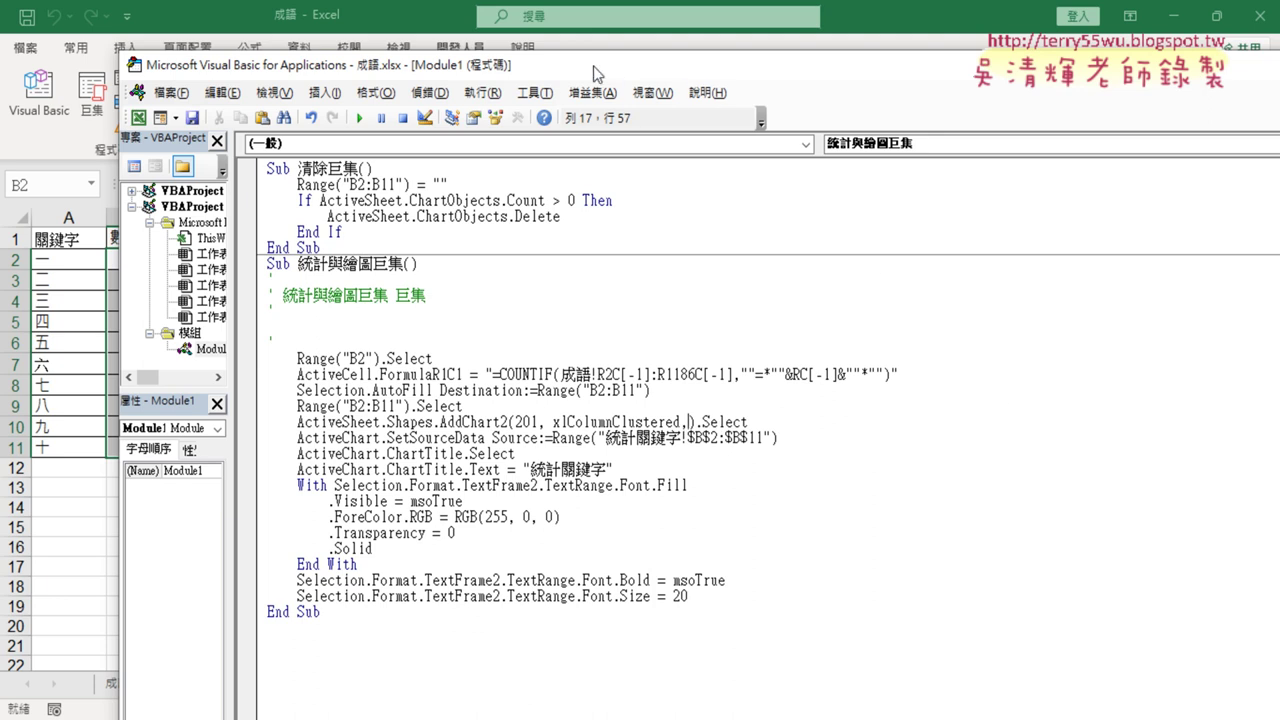
{"action": "left_click_drag", "start_coordinate": [593, 66], "coordinate": [839, 66]}
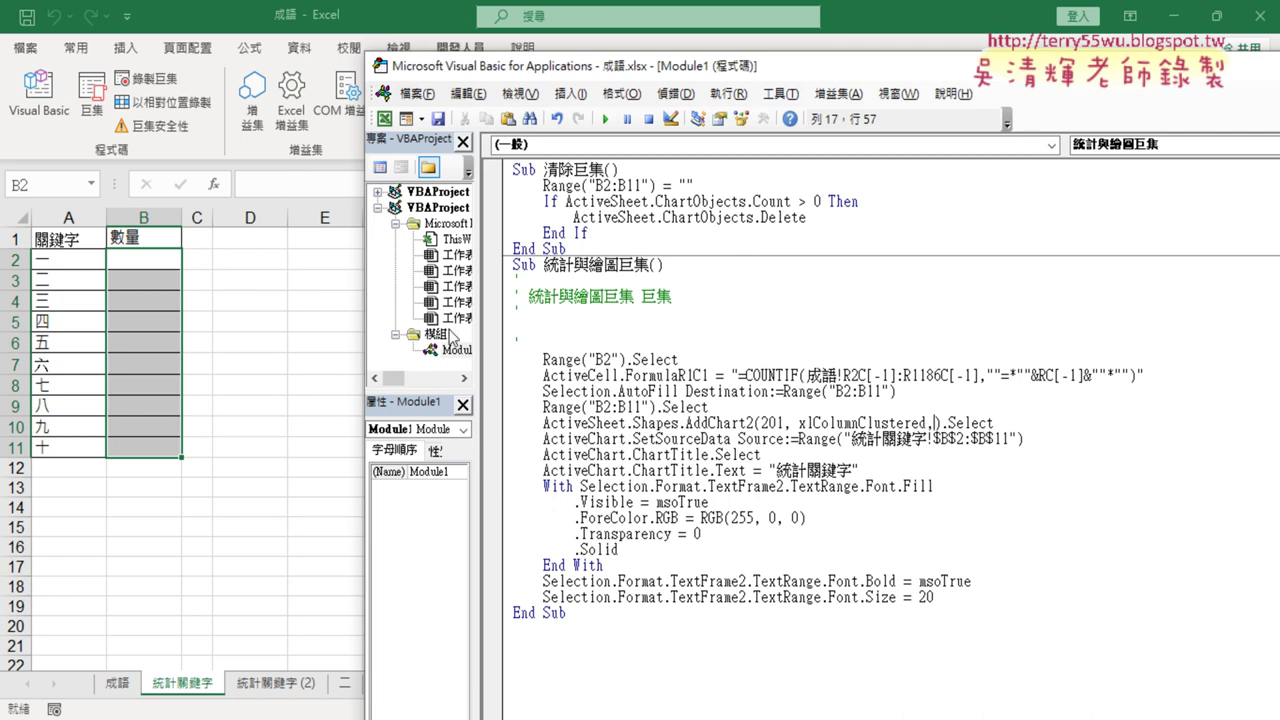
{"action": "type", "text": "range"}
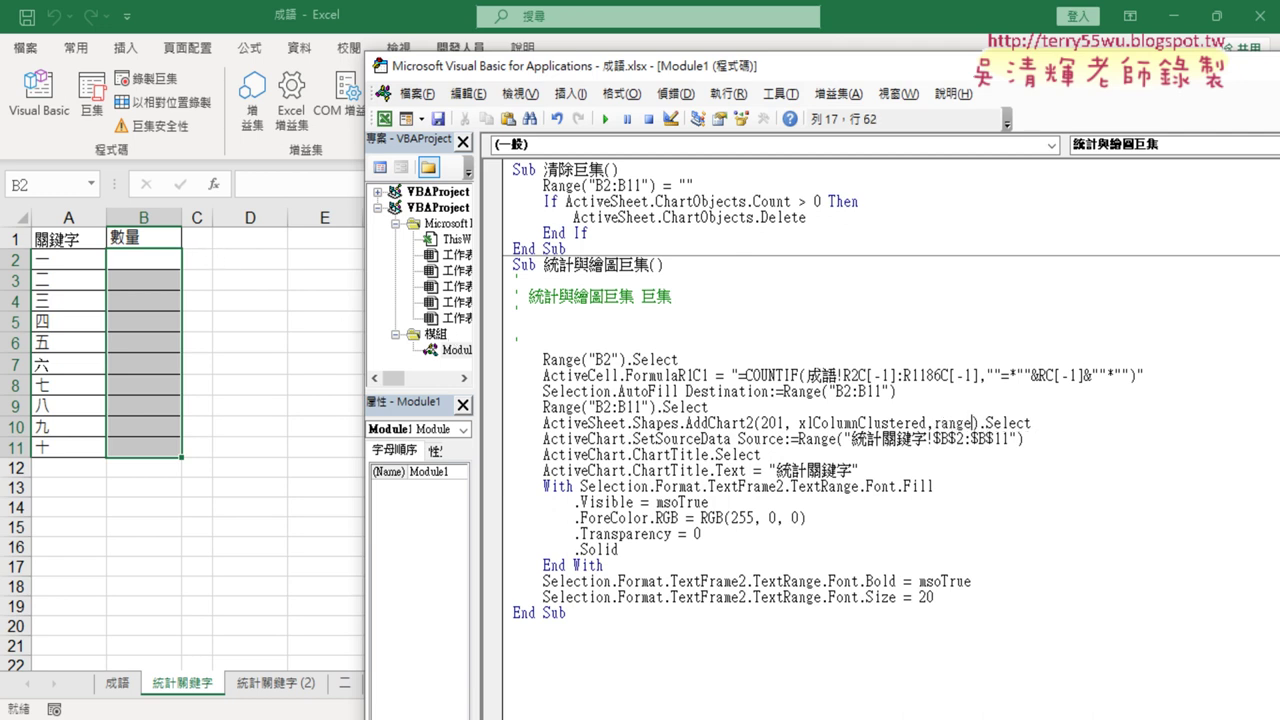
{"action": "type", "text": "(\""}
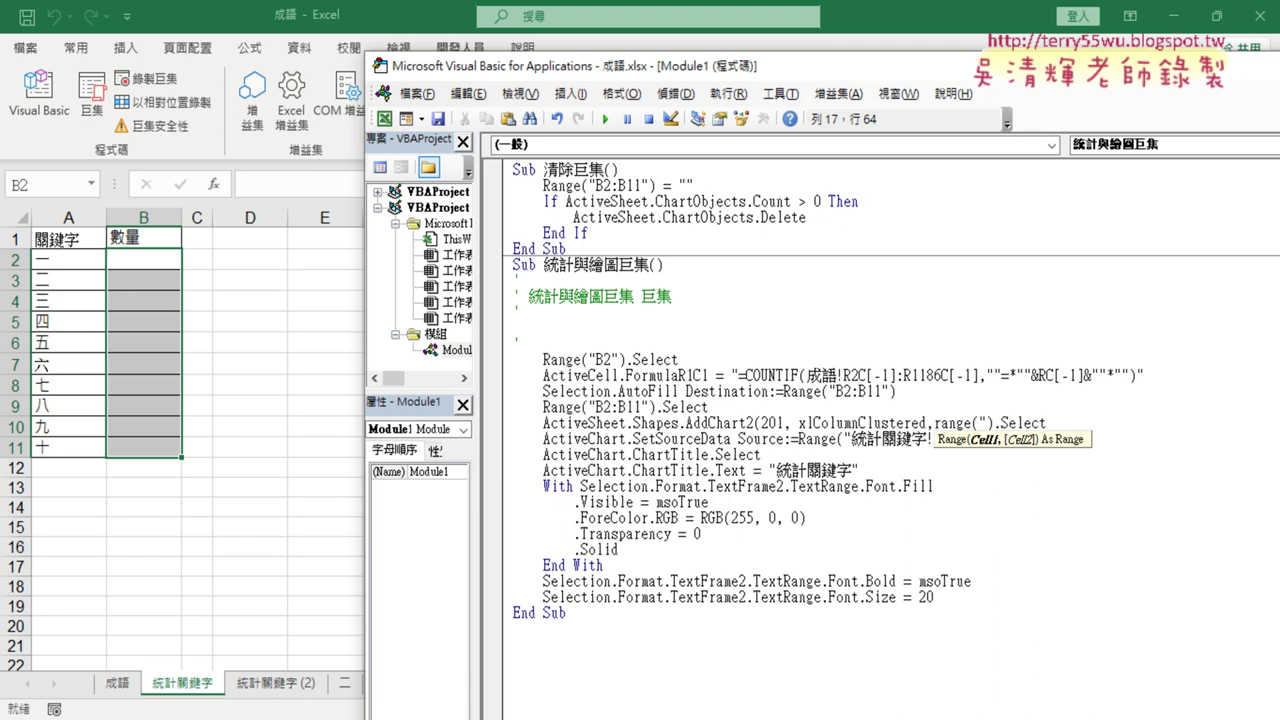
{"action": "type", "text": "D2\""}
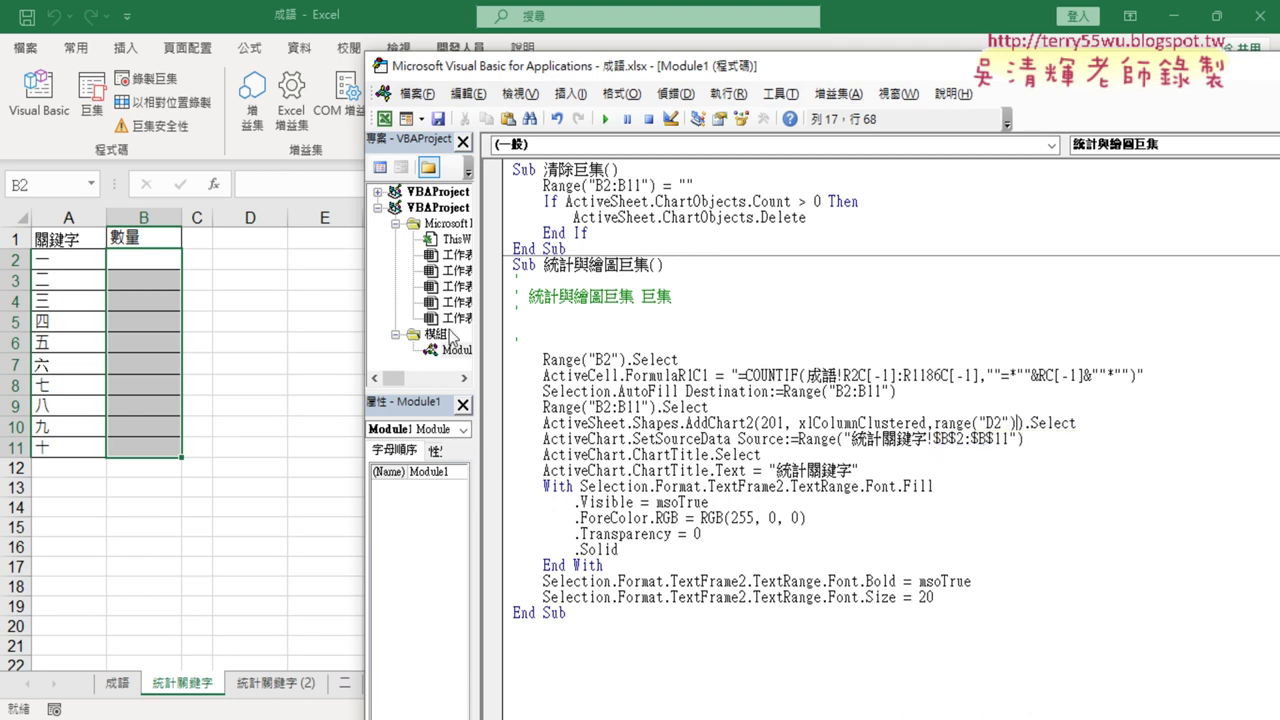
{"action": "type", "text": "."}
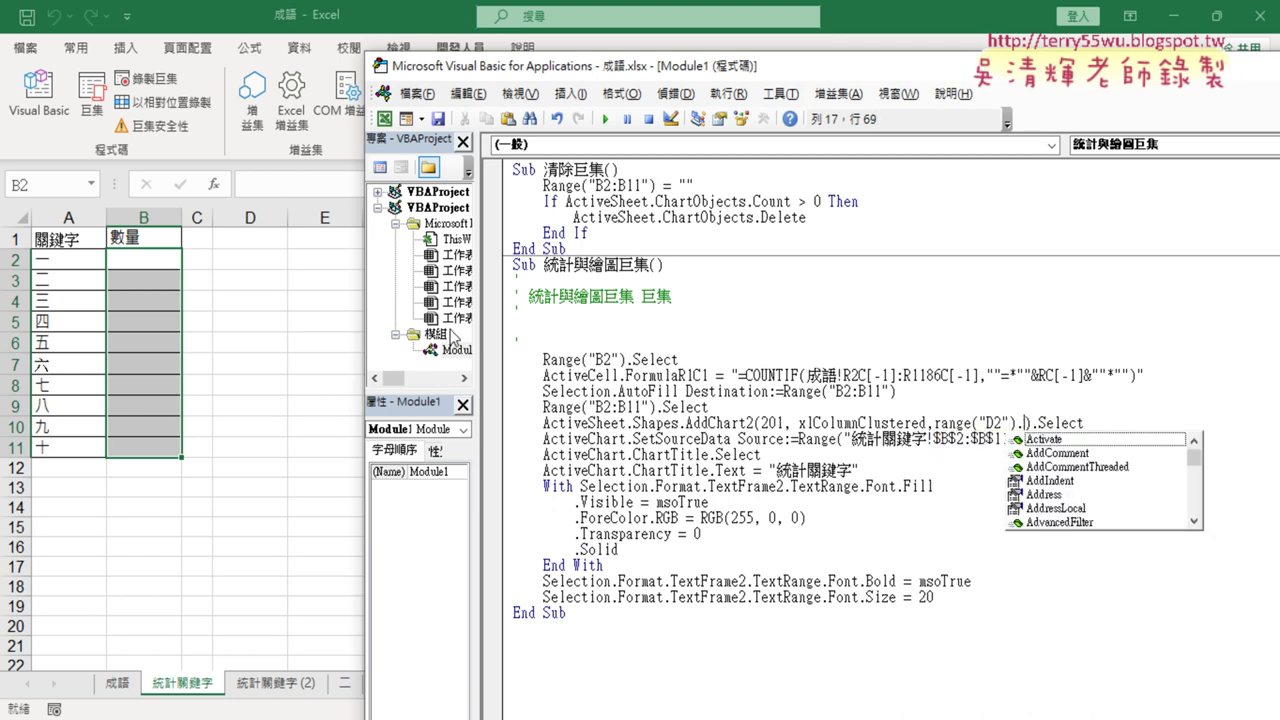
{"action": "type", "text": "lefy"}
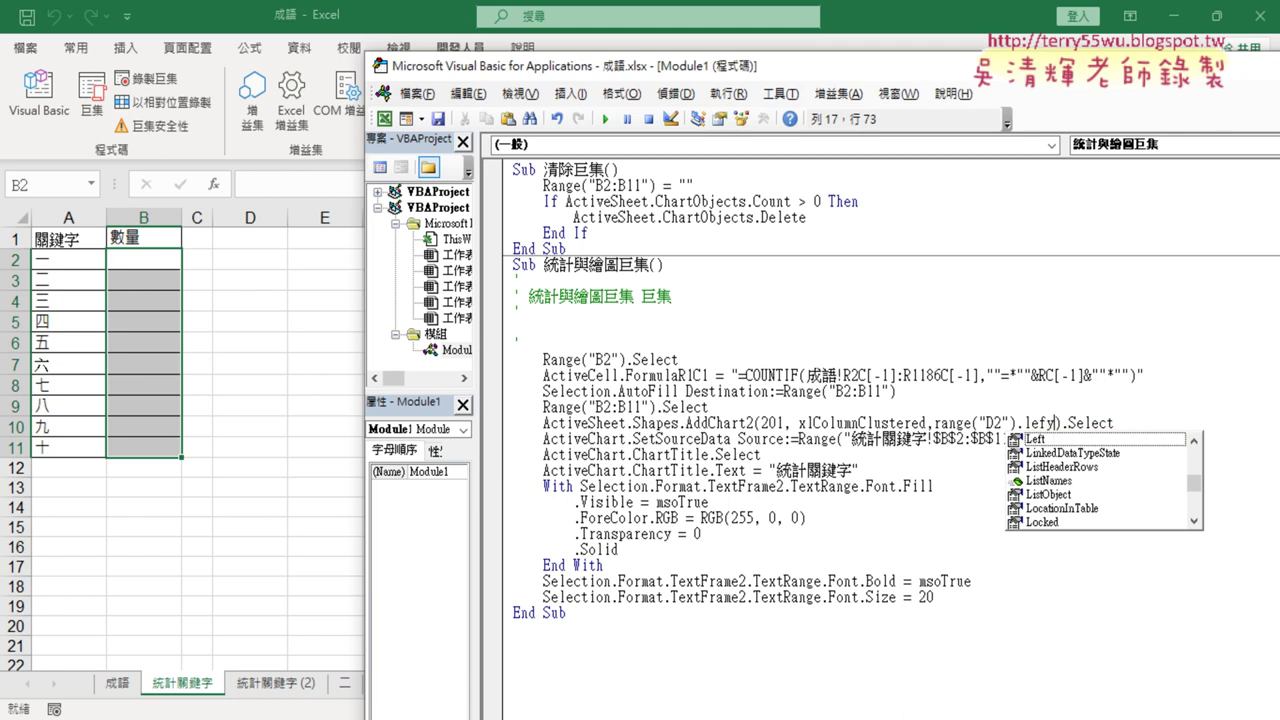
{"action": "key", "text": "BackSpace"}
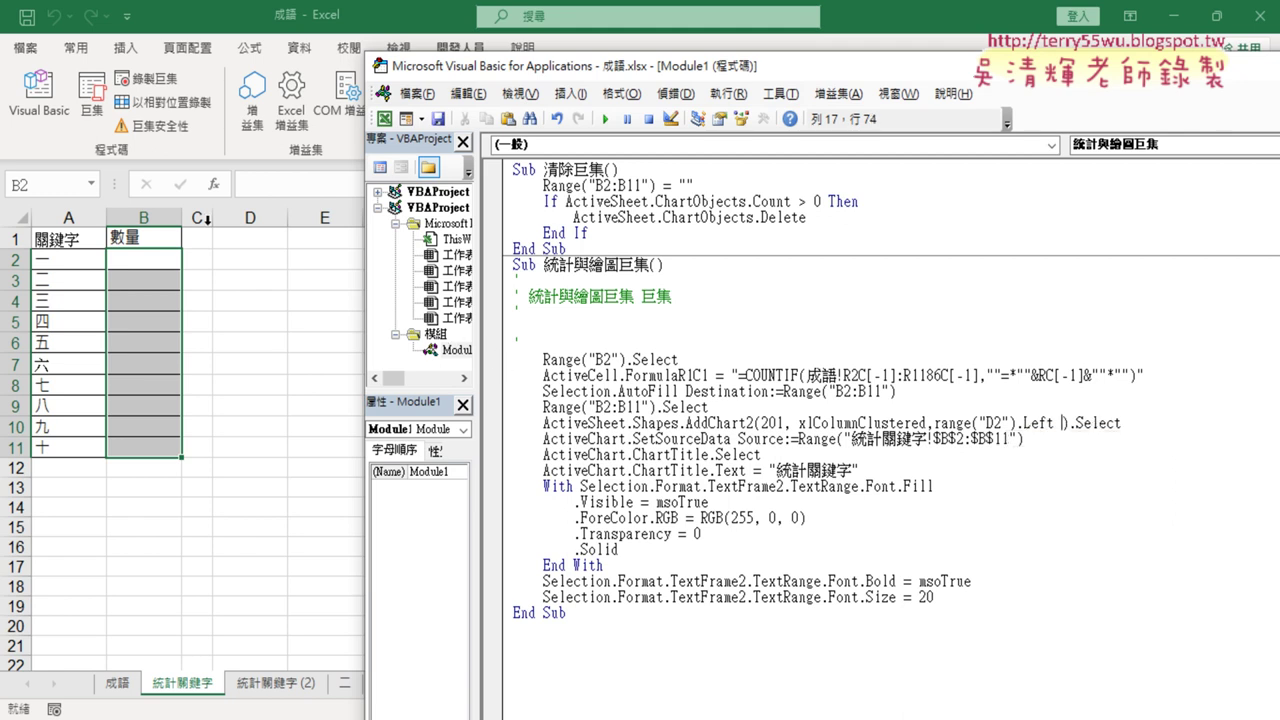
{"action": "left_click", "coordinate": [1055, 422]}
{"action": "type", "text": ","}
{"action": "mouse_move", "coordinate": [1017, 422]}
{"action": "left_mouse_down"}
{"action": "mouse_move", "coordinate": [935, 424]}
{"action": "mouse_move", "coordinate": [1063, 430]}
{"action": "left_mouse_up"}
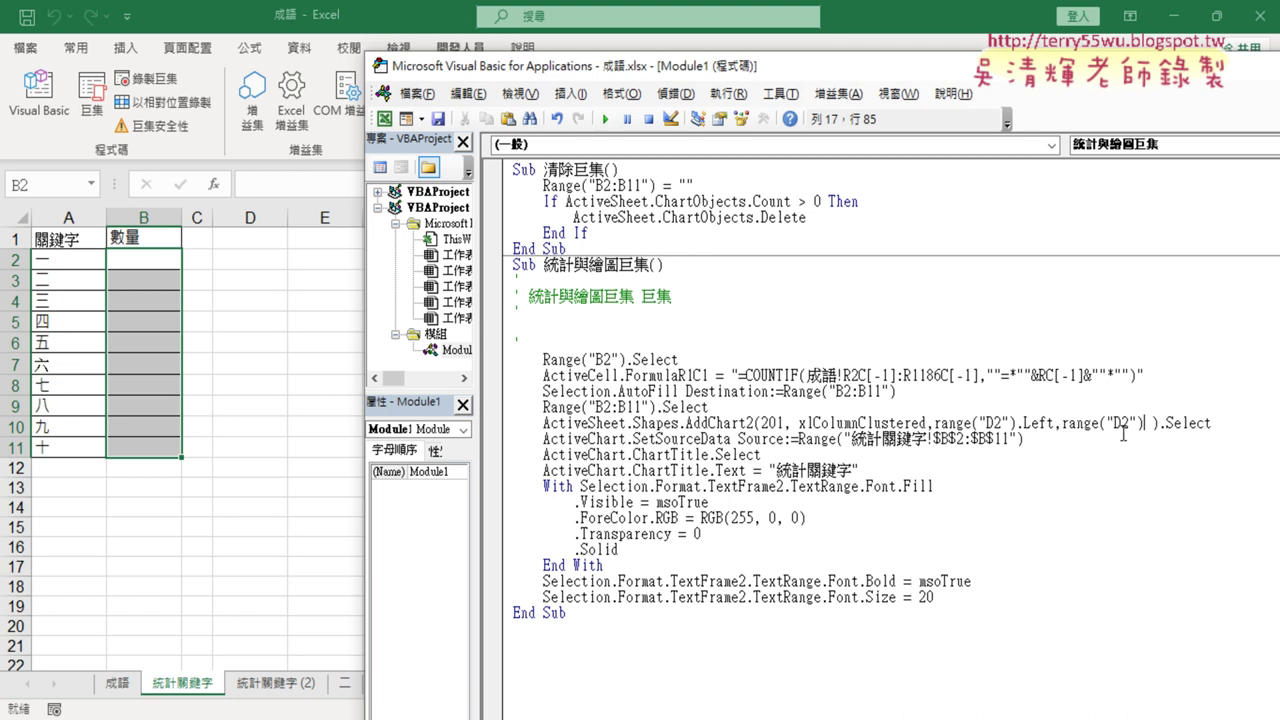
{"action": "type", "text": ".to"}
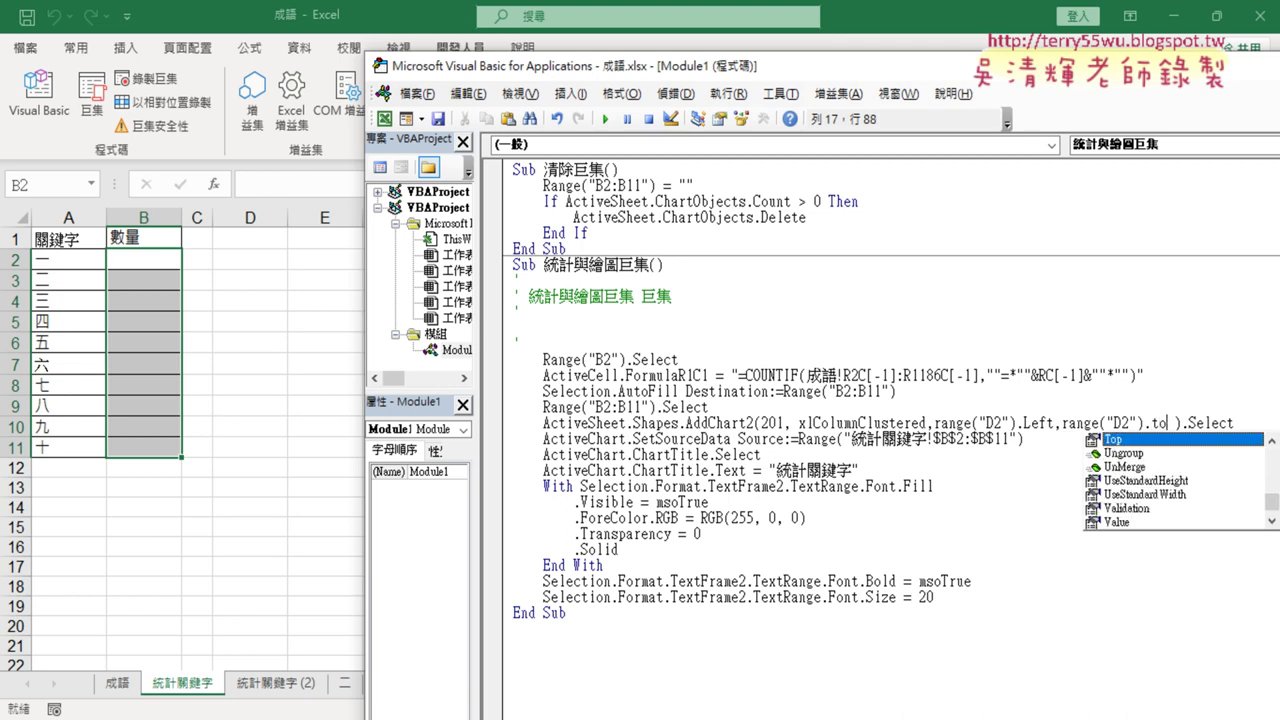
{"action": "type", "text": "p"}
Rerun the macro to redraw the counts and the chart at D2
{"action": "left_click", "coordinate": [751, 425]}
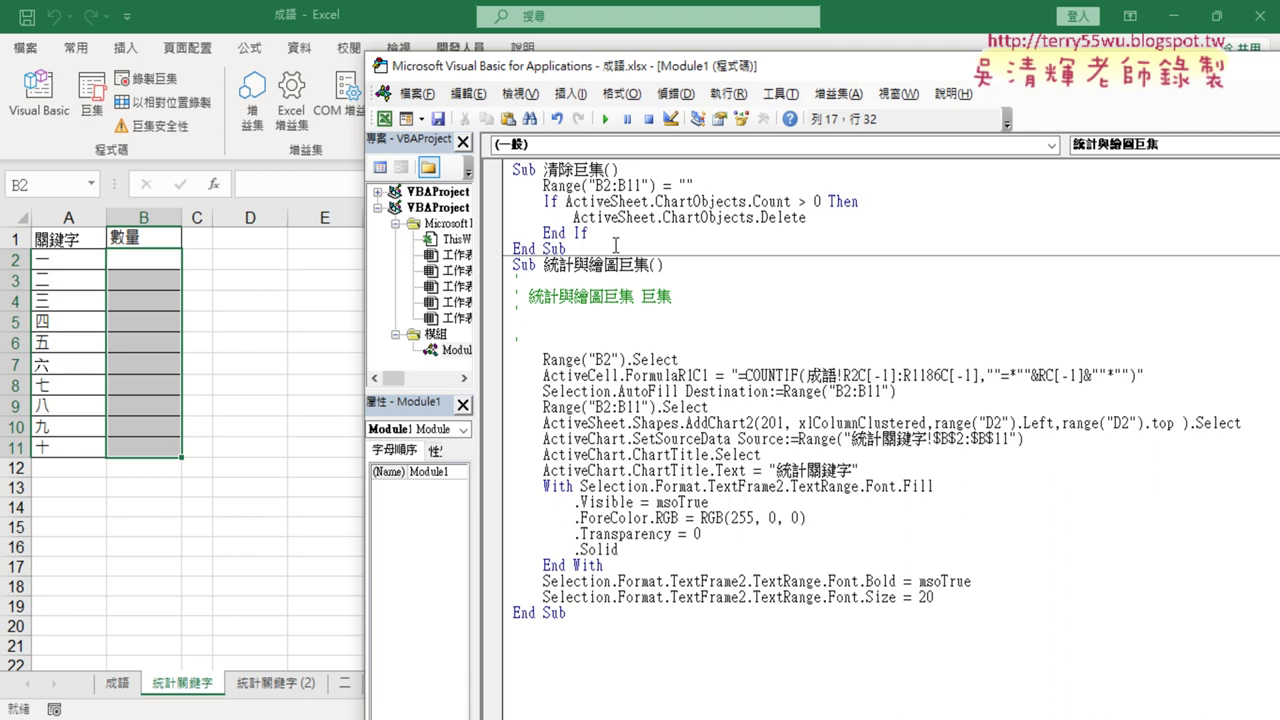
{"action": "left_click", "coordinate": [607, 120]}
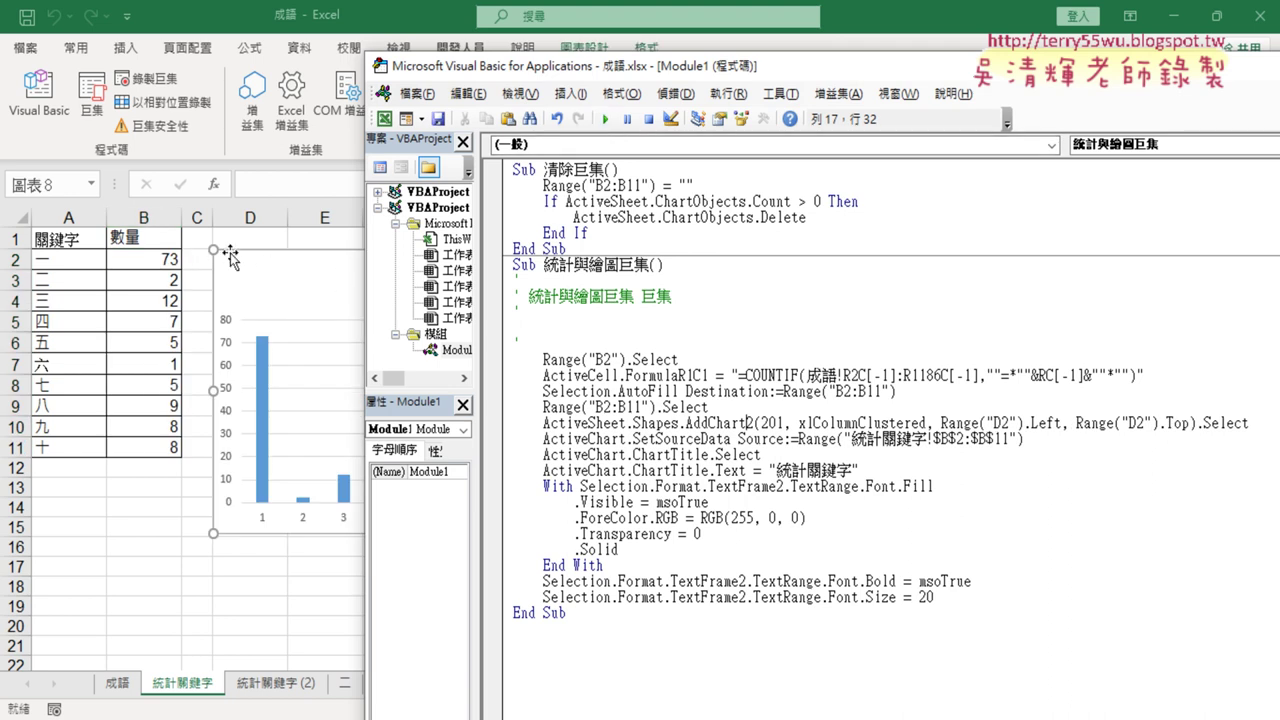
{"action": "mouse_move", "coordinate": [640, 72]}
{"action": "left_mouse_down"}
{"action": "mouse_move", "coordinate": [455, 421]}
{"action": "mouse_move", "coordinate": [432, 25]}
{"action": "left_mouse_up"}
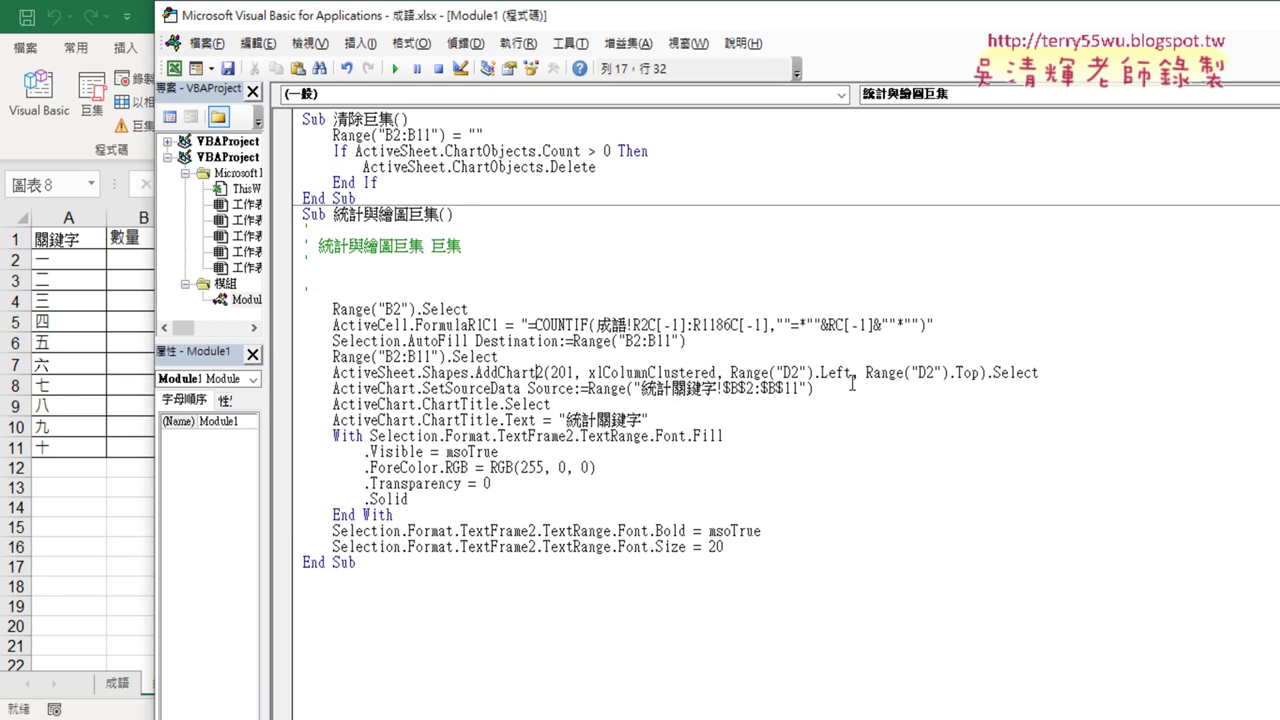
Add Range("D2").Width * 10 as the chart's width argument in AddChart2
{"action": "left_click", "coordinate": [978, 372]}
{"action": "type", "text": ","}
{"action": "left_click_drag", "start_coordinate": [949, 372], "coordinate": [866, 372]}
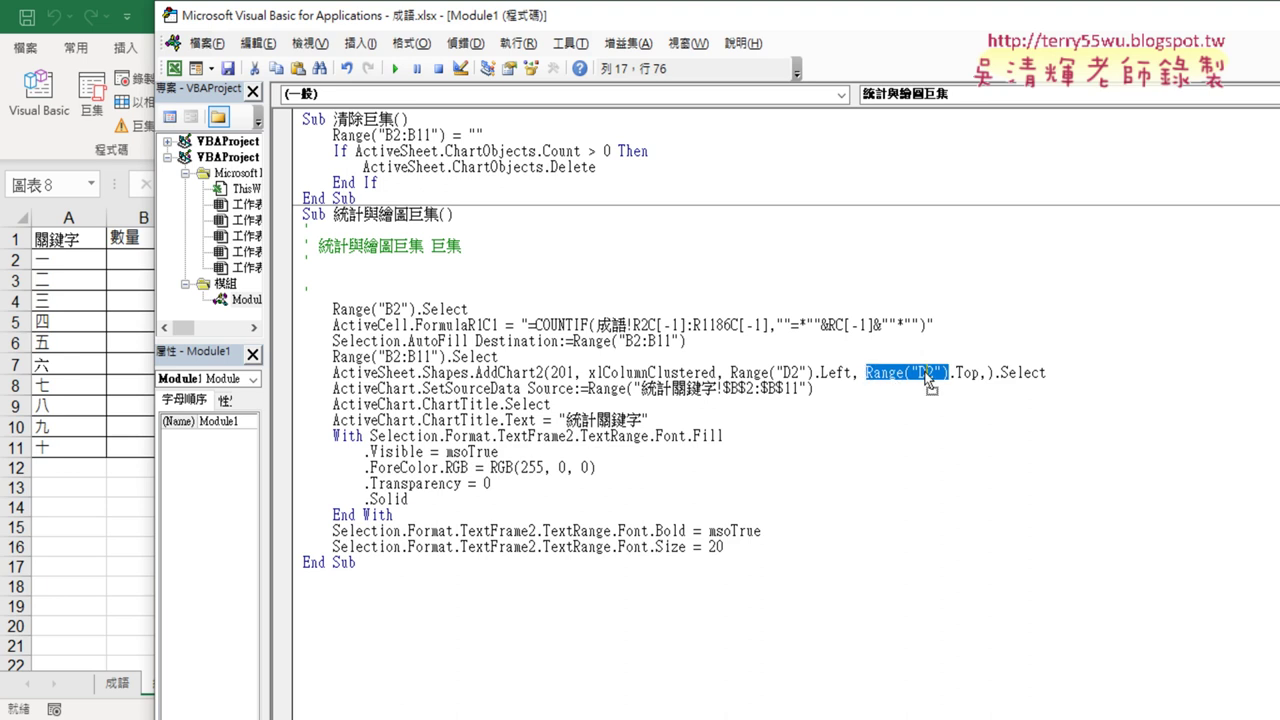
{"action": "left_click_drag", "start_coordinate": [985, 375], "coordinate": [986, 376]}
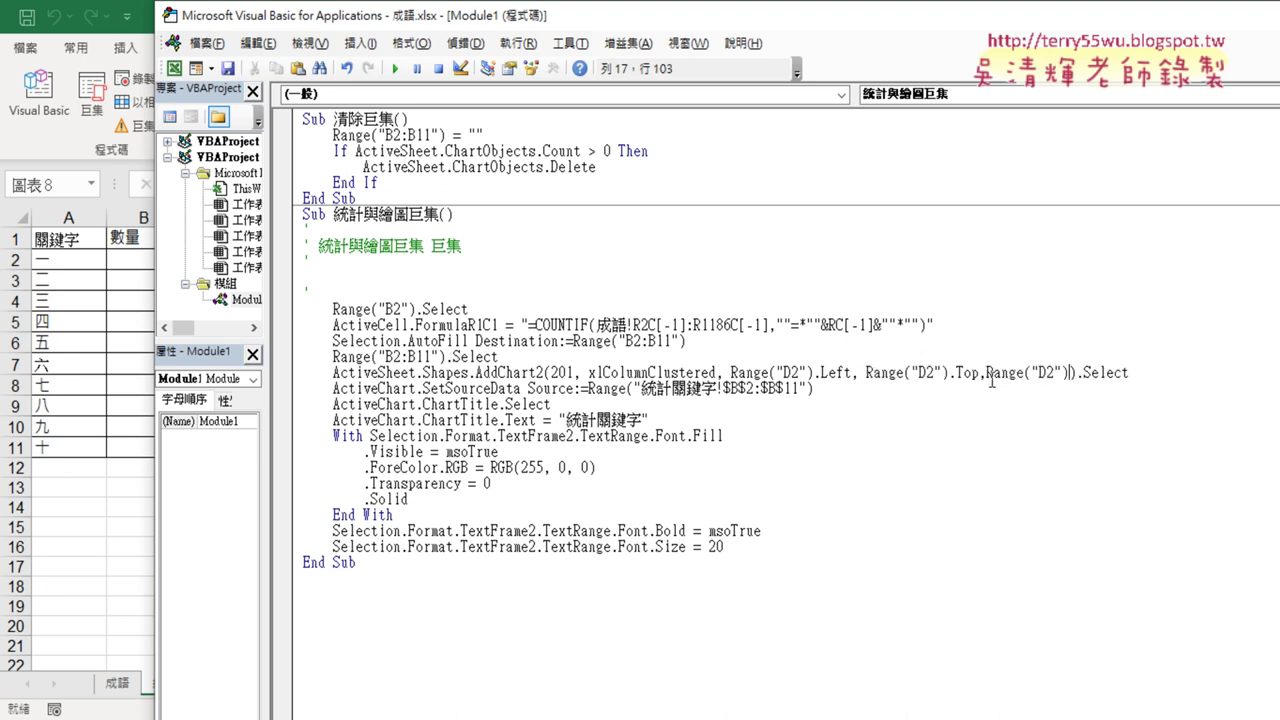
{"action": "type", "text": "."}
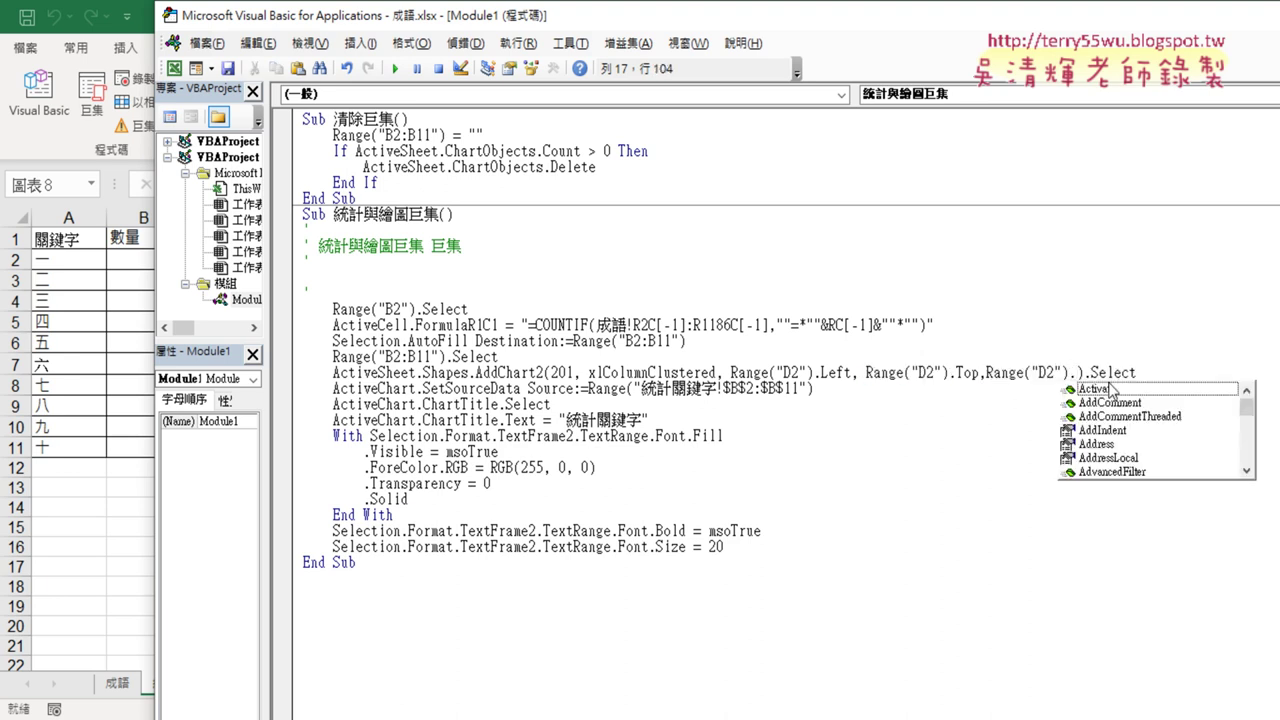
{"action": "type", "text": "w"}
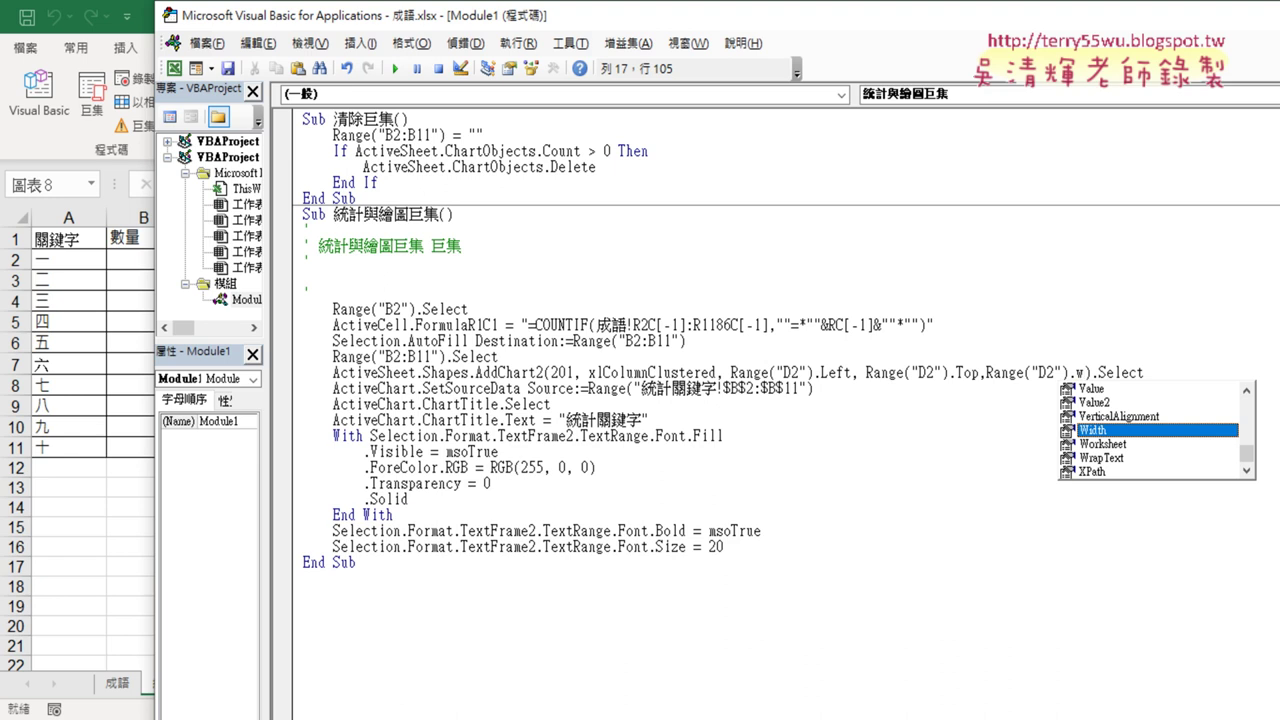
{"action": "double_click", "coordinate": [1106, 430]}
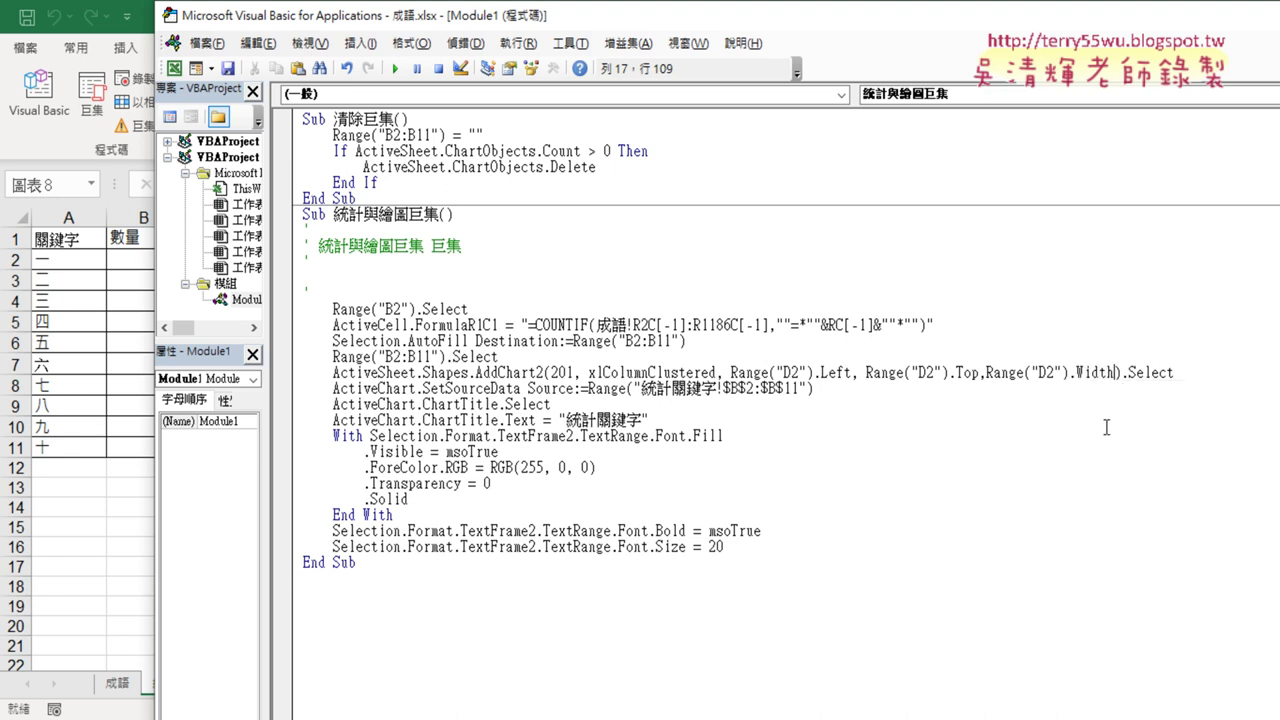
{"action": "type", "text": "*"}
{"action": "type", "text": "10"}
{"action": "type", "text": ","}
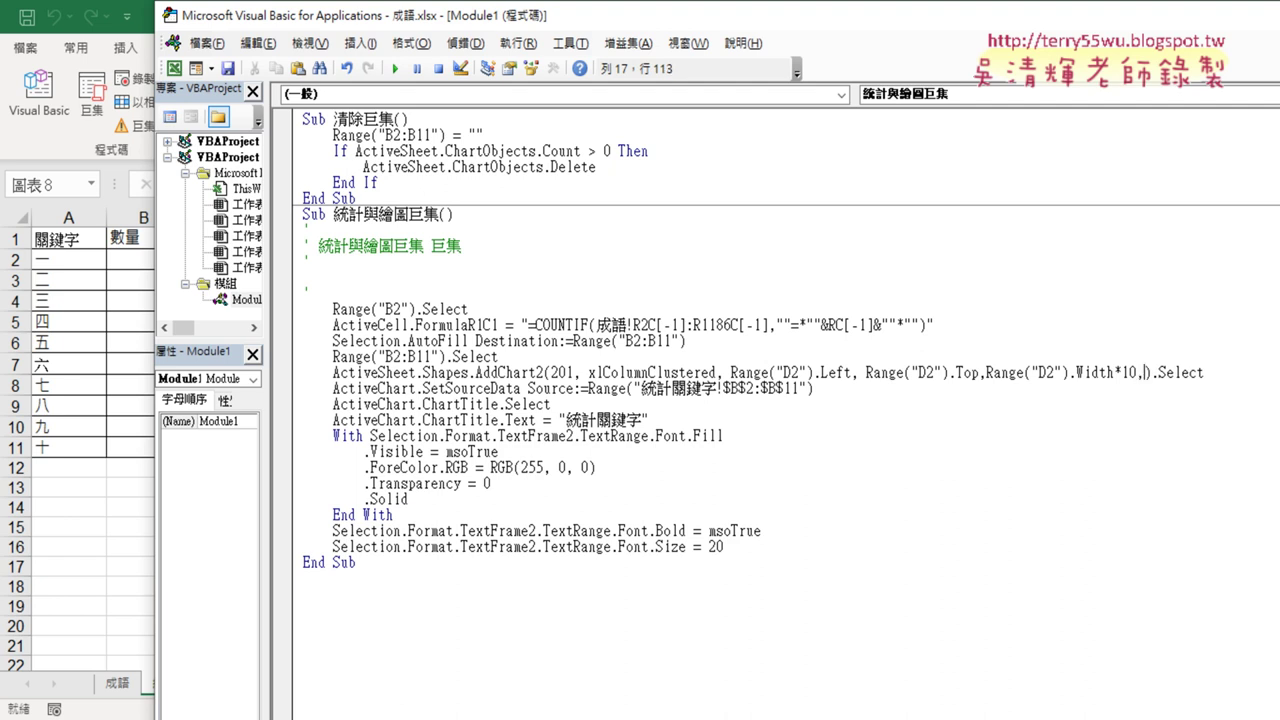
Add Range("D2").Height * 15 as the chart's height argument and finish the line
{"action": "left_click_drag", "start_coordinate": [986, 372], "coordinate": [1148, 375]}
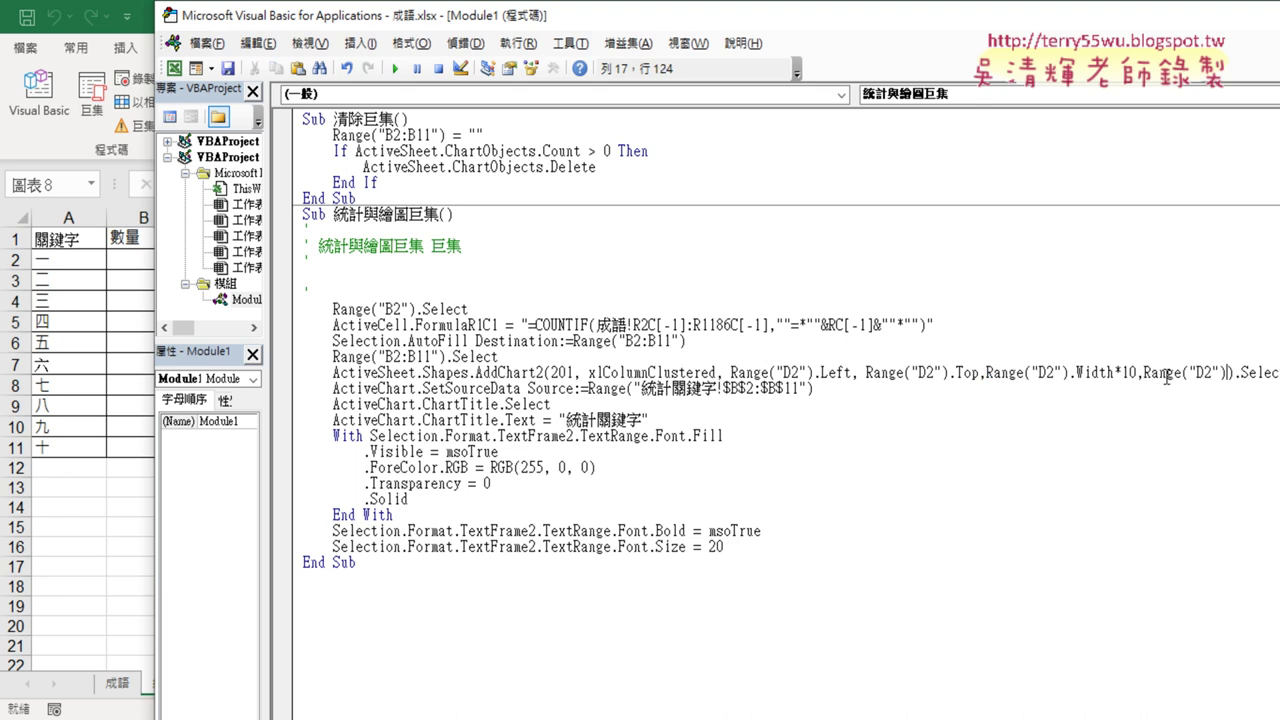
{"action": "type", "text": "."}
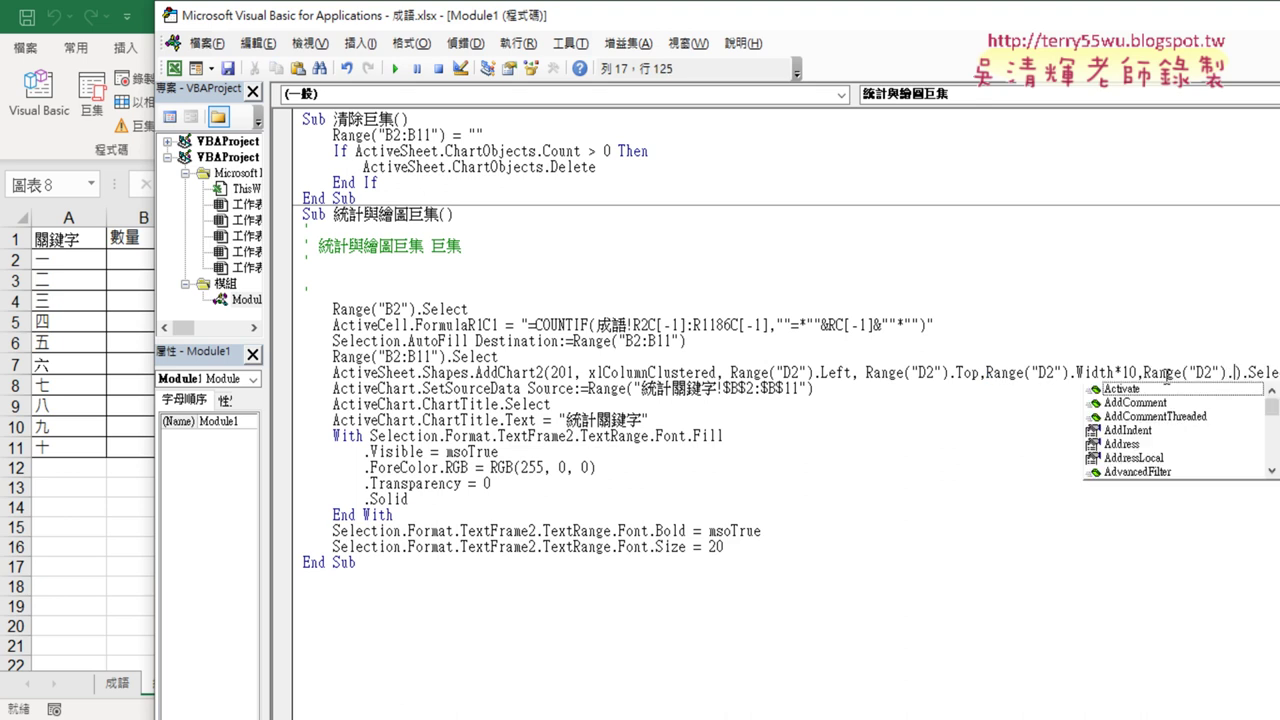
{"action": "type", "text": "h"}
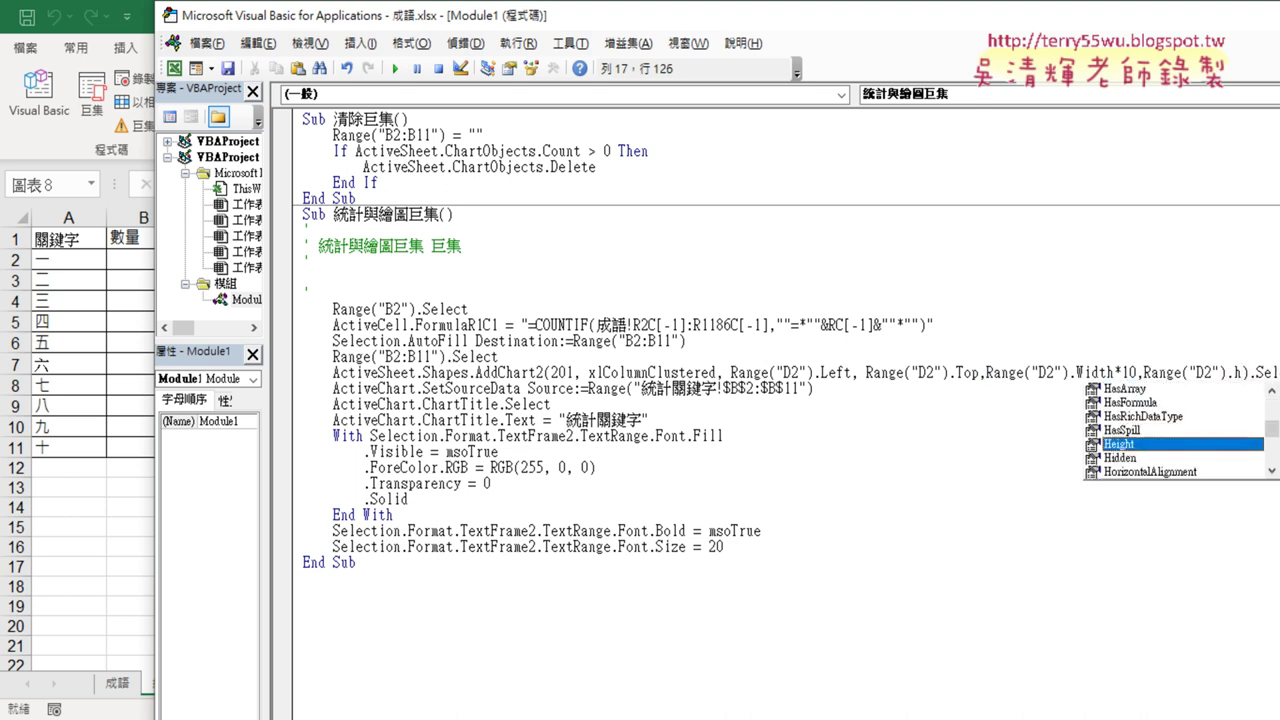
{"action": "key", "text": "Tab"}
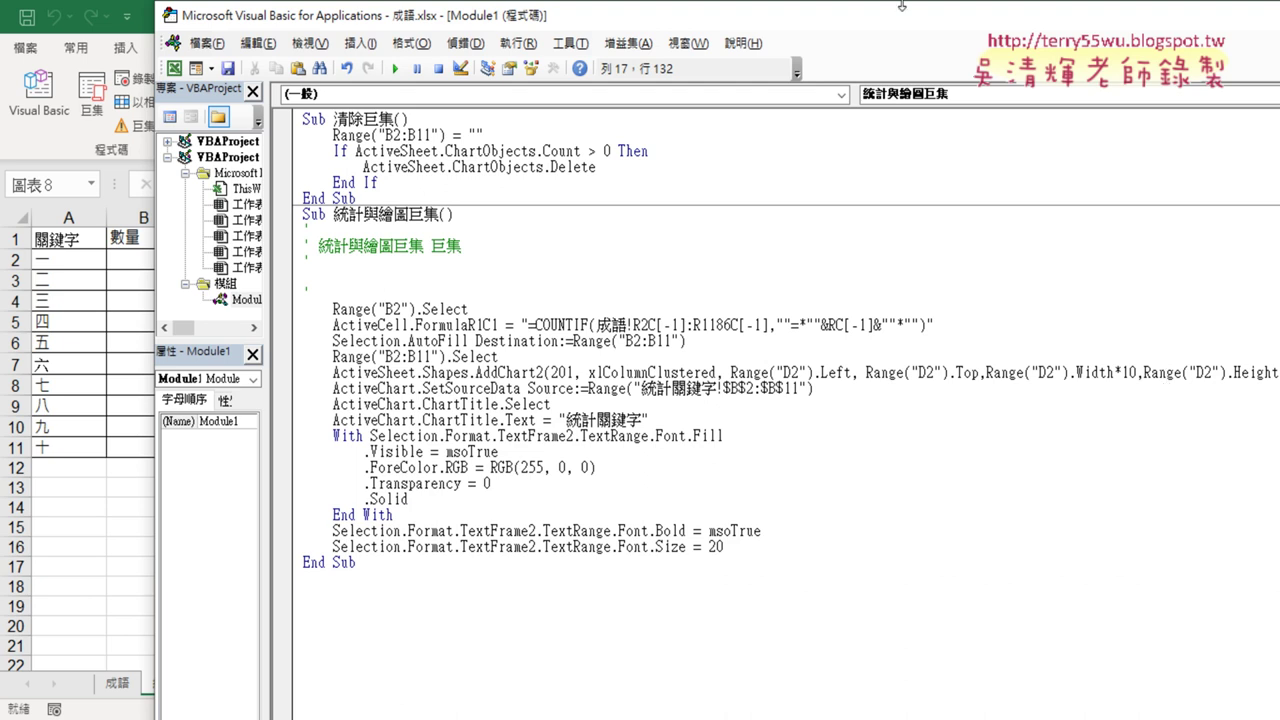
{"action": "left_click_drag", "start_coordinate": [808, 21], "coordinate": [584, 29]}
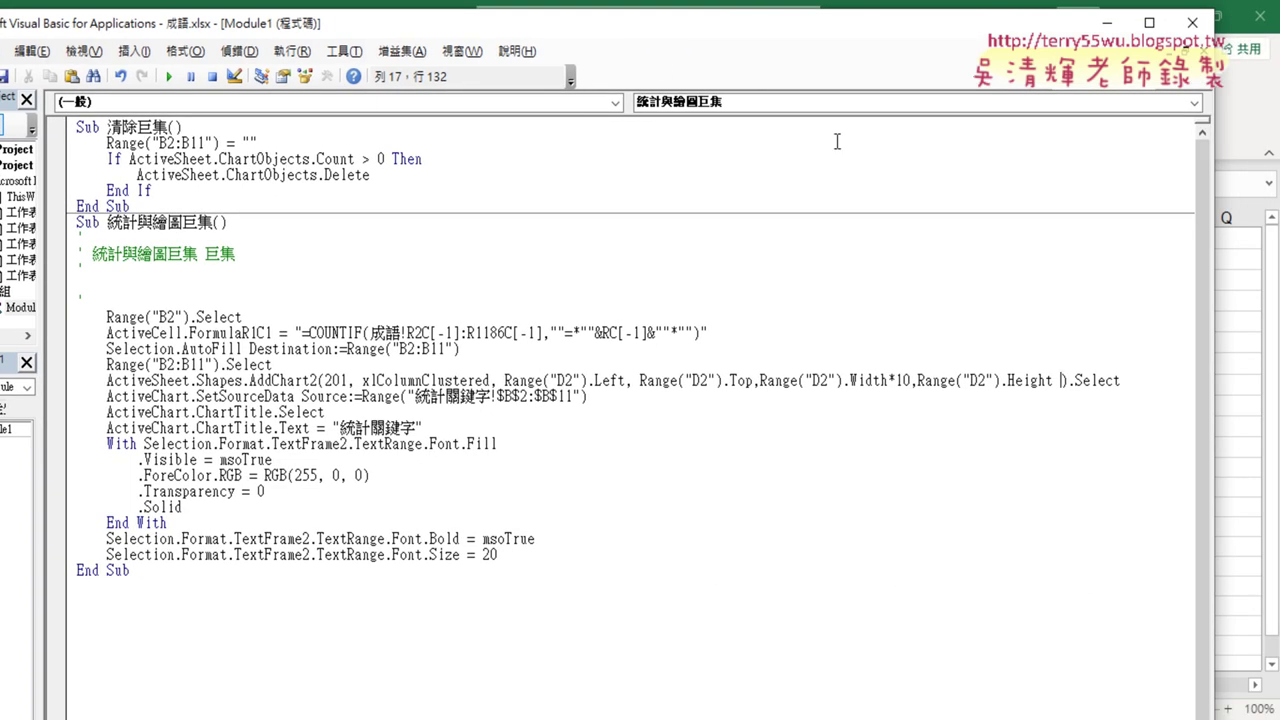
{"action": "type", "text": "*"}
{"action": "type", "text": "15"}
{"action": "left_click", "coordinate": [570, 592]}
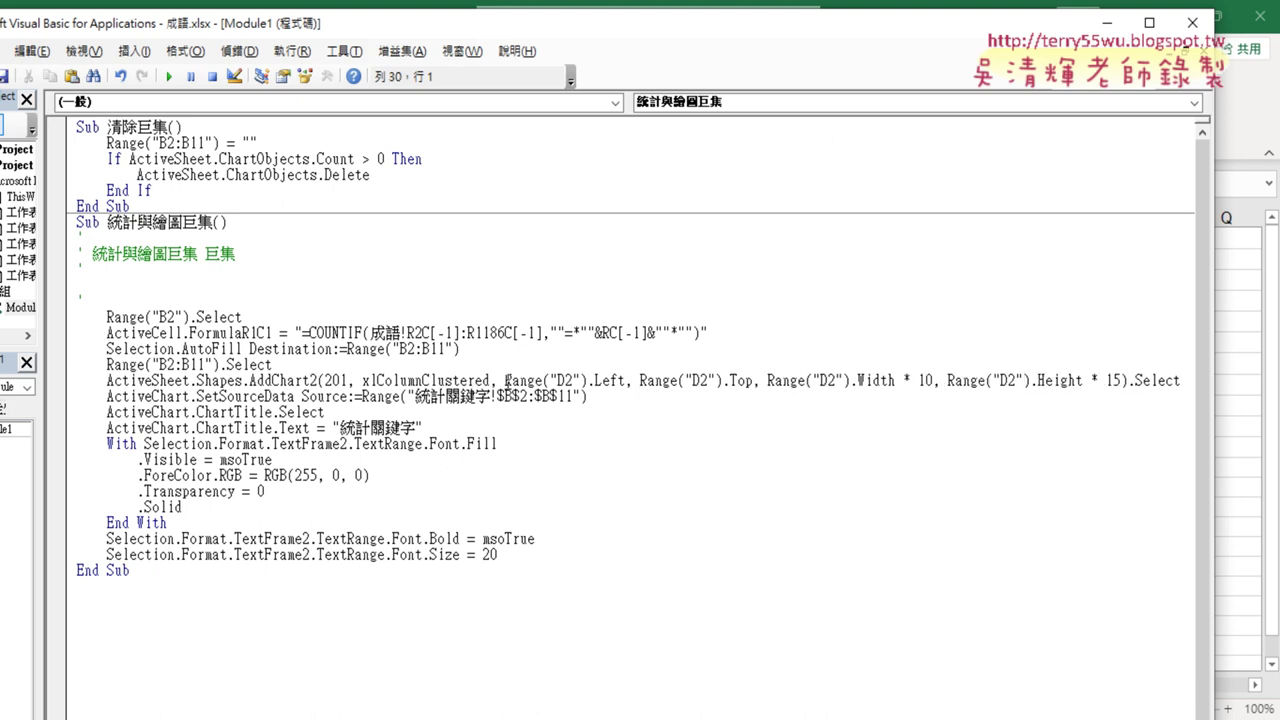
{"action": "mouse_move", "coordinate": [505, 380]}
{"action": "left_mouse_down"}
{"action": "mouse_move", "coordinate": [814, 380]}
{"action": "mouse_move", "coordinate": [760, 384]}
{"action": "left_mouse_up"}
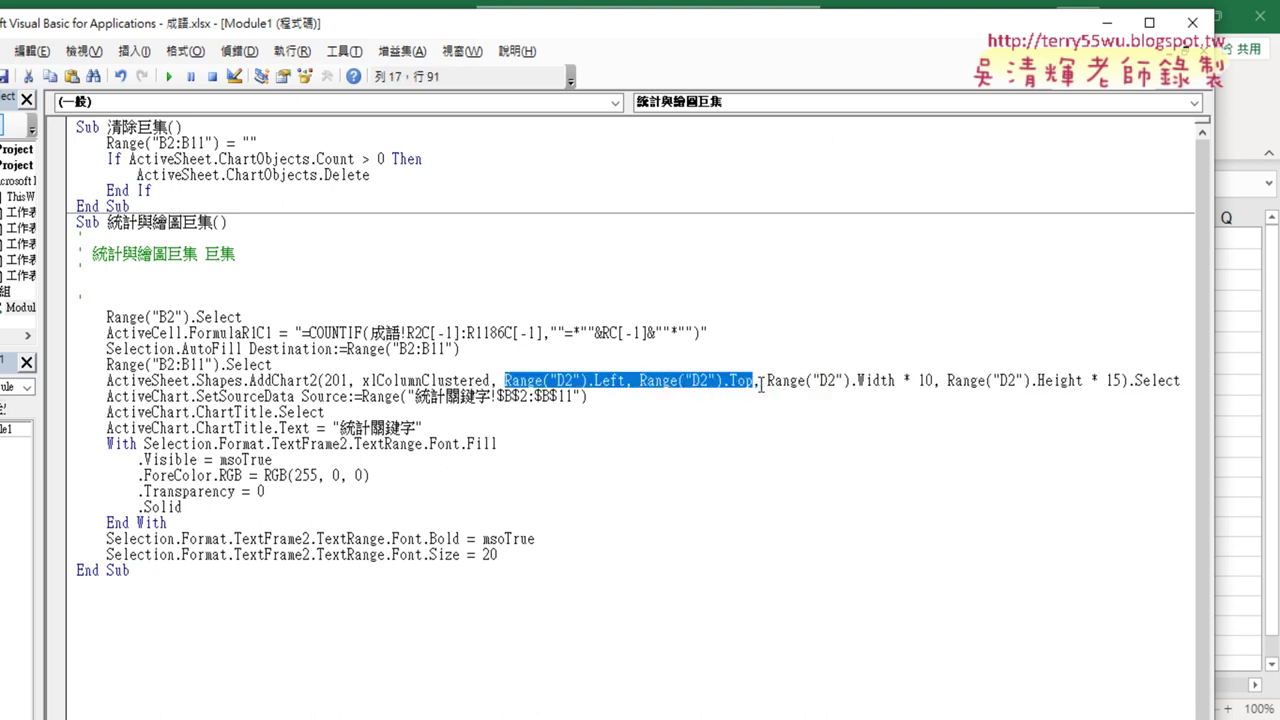
Rerun the drawing macro and view the resized chart spanning columns D–M
{"action": "left_click_drag", "start_coordinate": [760, 34], "coordinate": [1150, 38]}
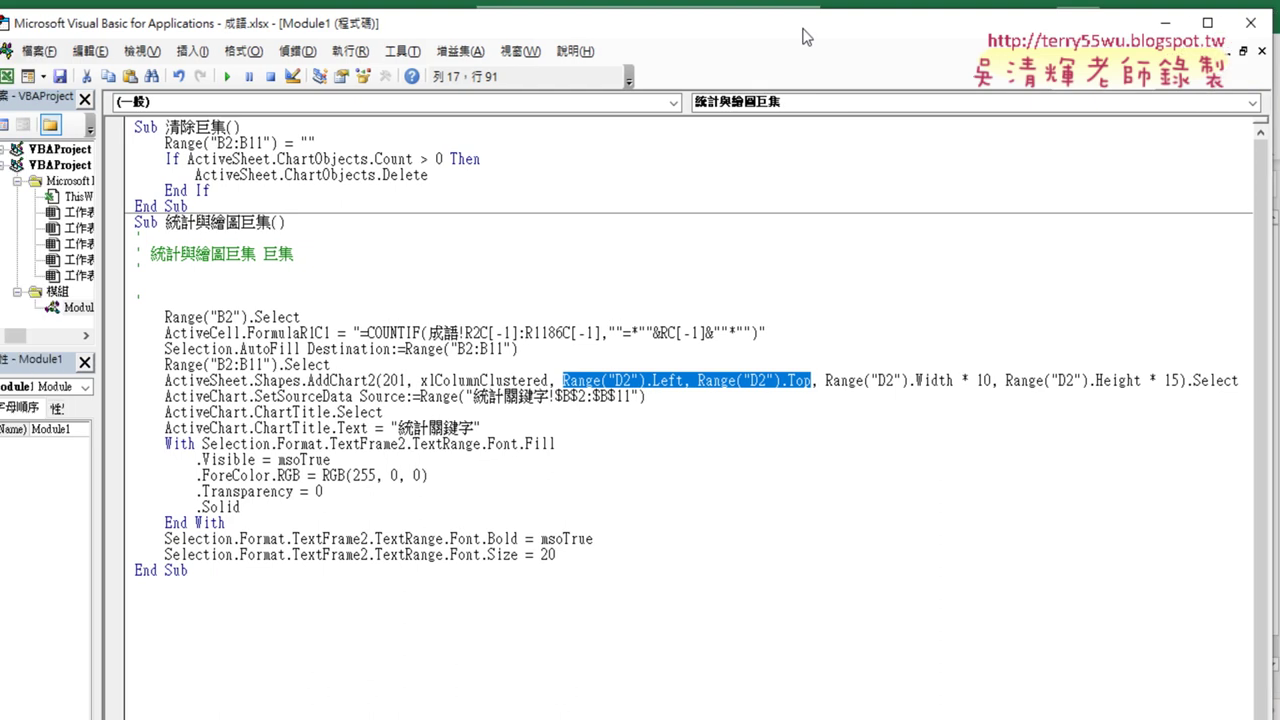
{"action": "left_click", "coordinate": [718, 447]}
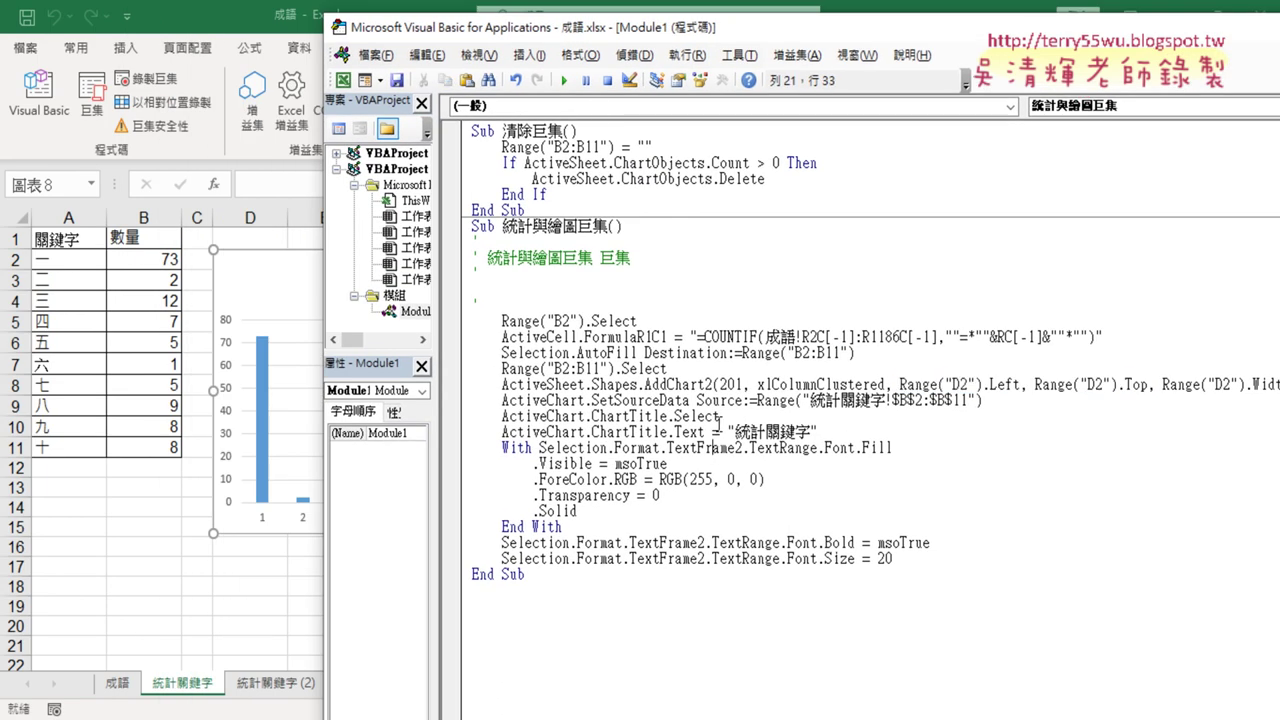
{"action": "left_click", "coordinate": [564, 80]}
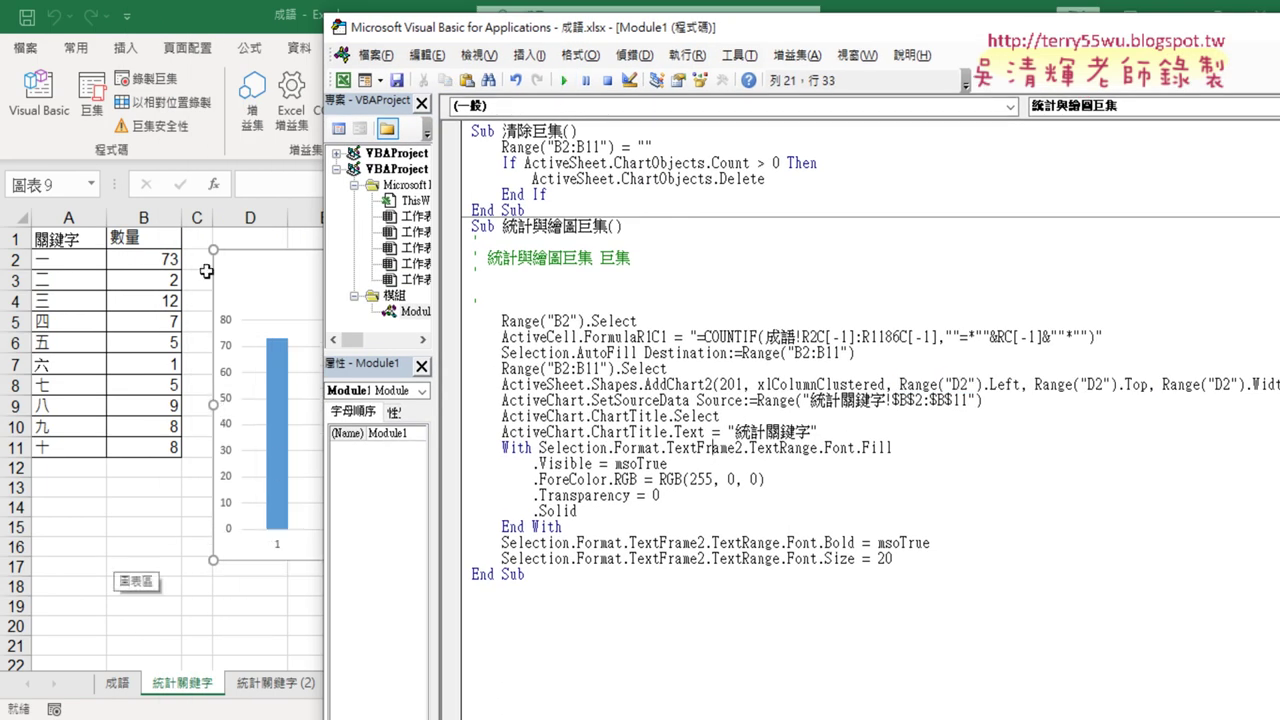
{"action": "left_click", "coordinate": [155, 530]}
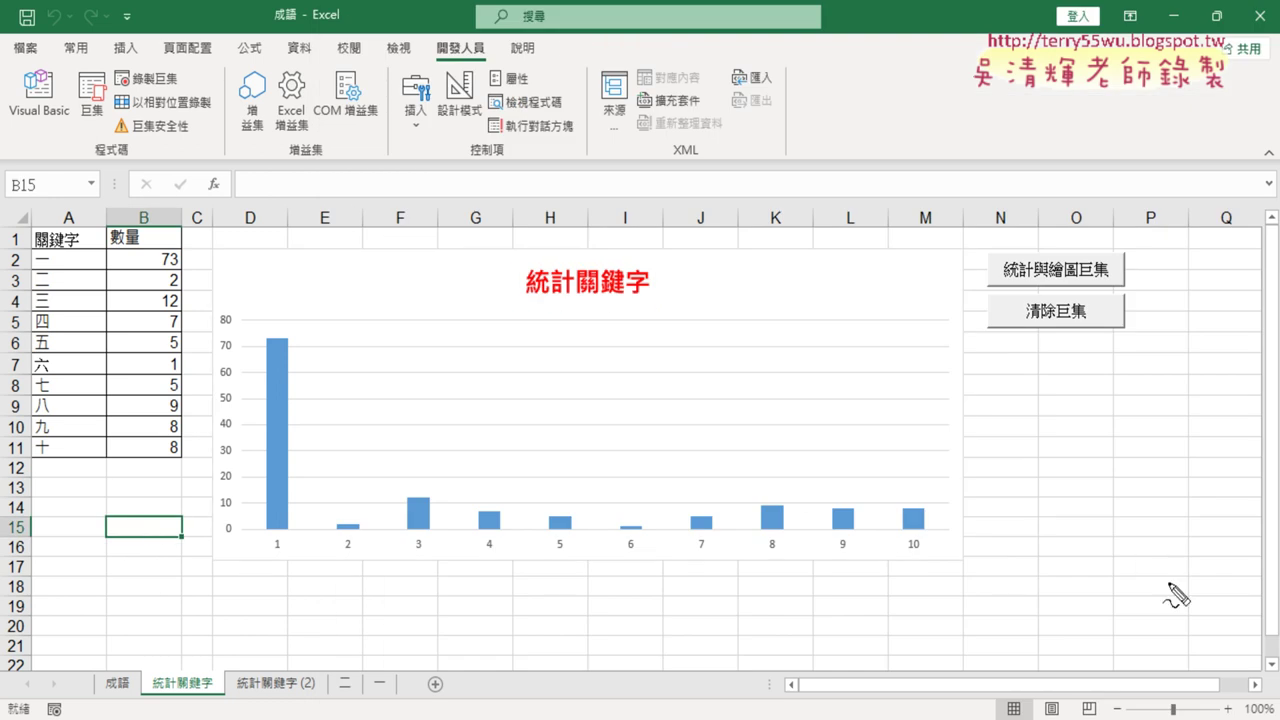
{"action": "left_click_drag", "start_coordinate": [215, 210], "coordinate": [215, 290]}
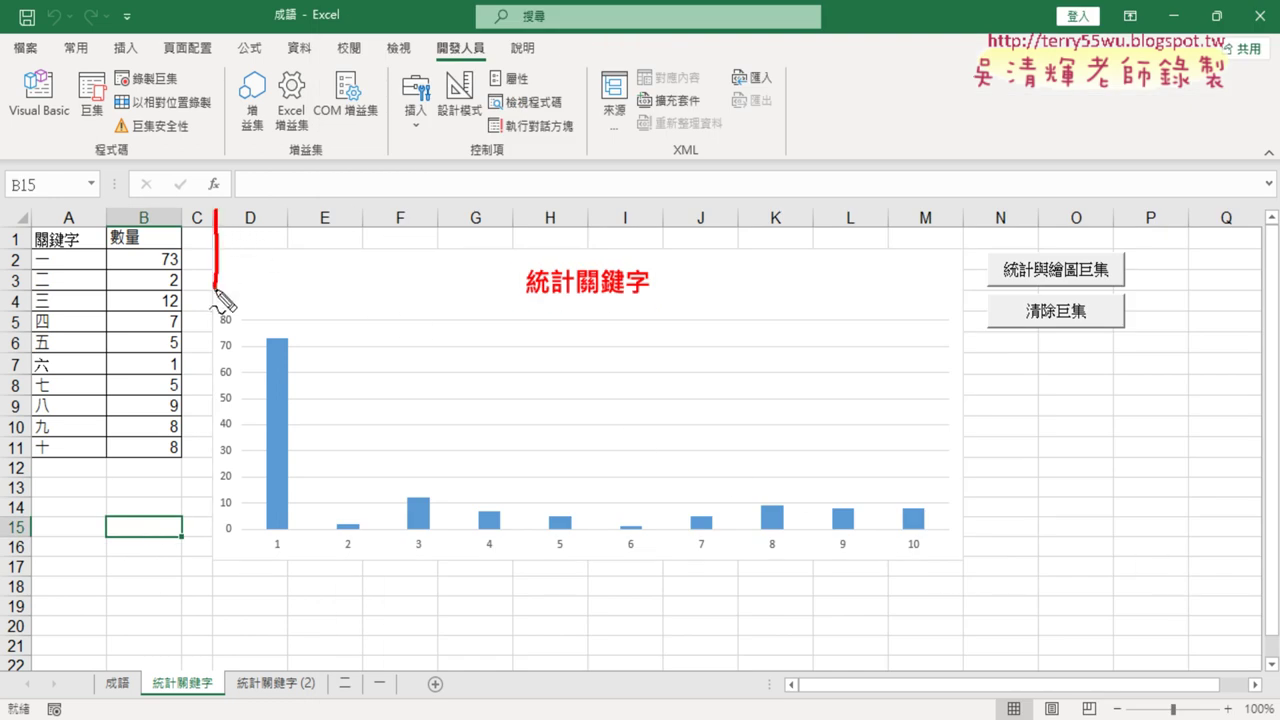
{"action": "left_click_drag", "start_coordinate": [962, 210], "coordinate": [957, 309]}
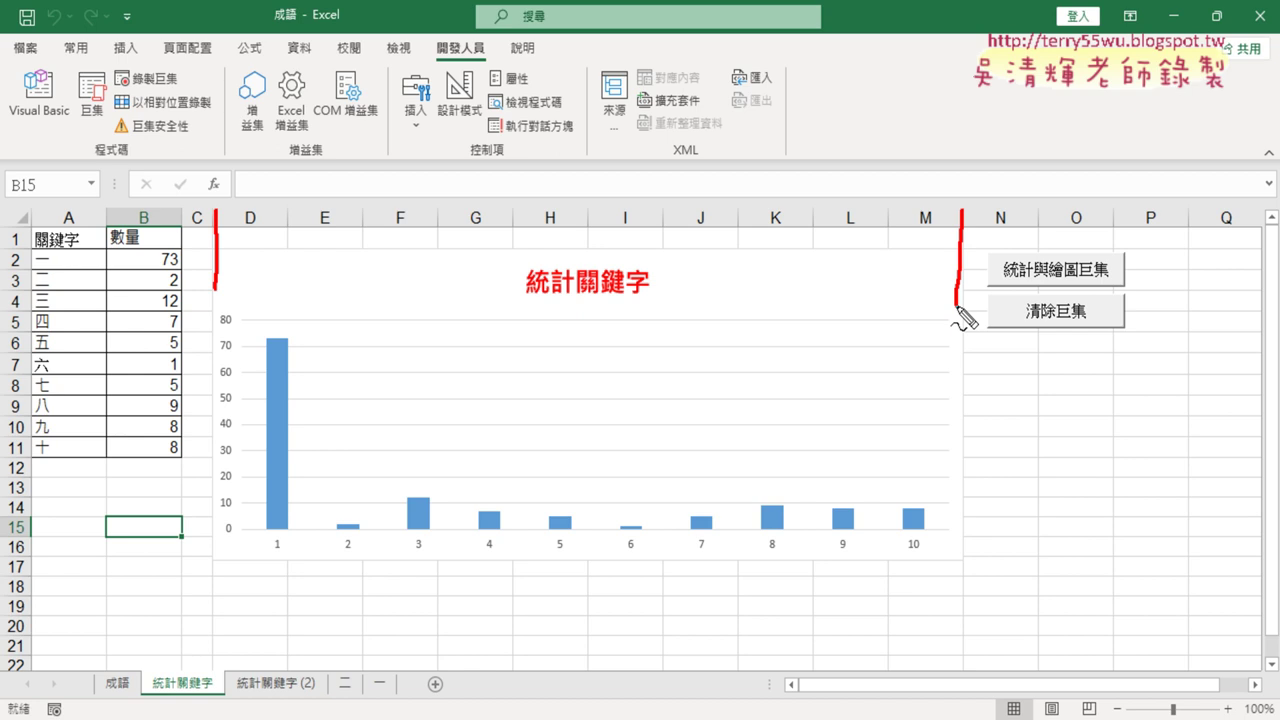
{"action": "left_click_drag", "start_coordinate": [190, 247], "coordinate": [277, 248]}
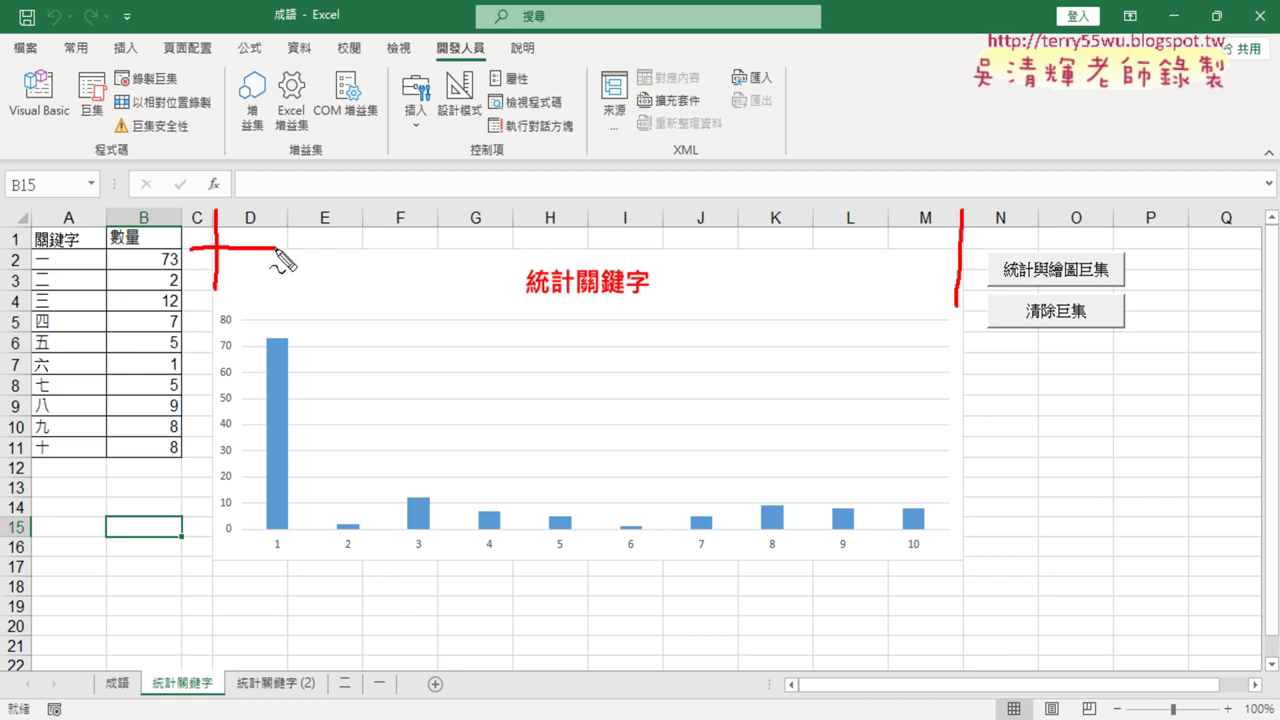
{"action": "left_click_drag", "start_coordinate": [14, 250], "coordinate": [52, 250]}
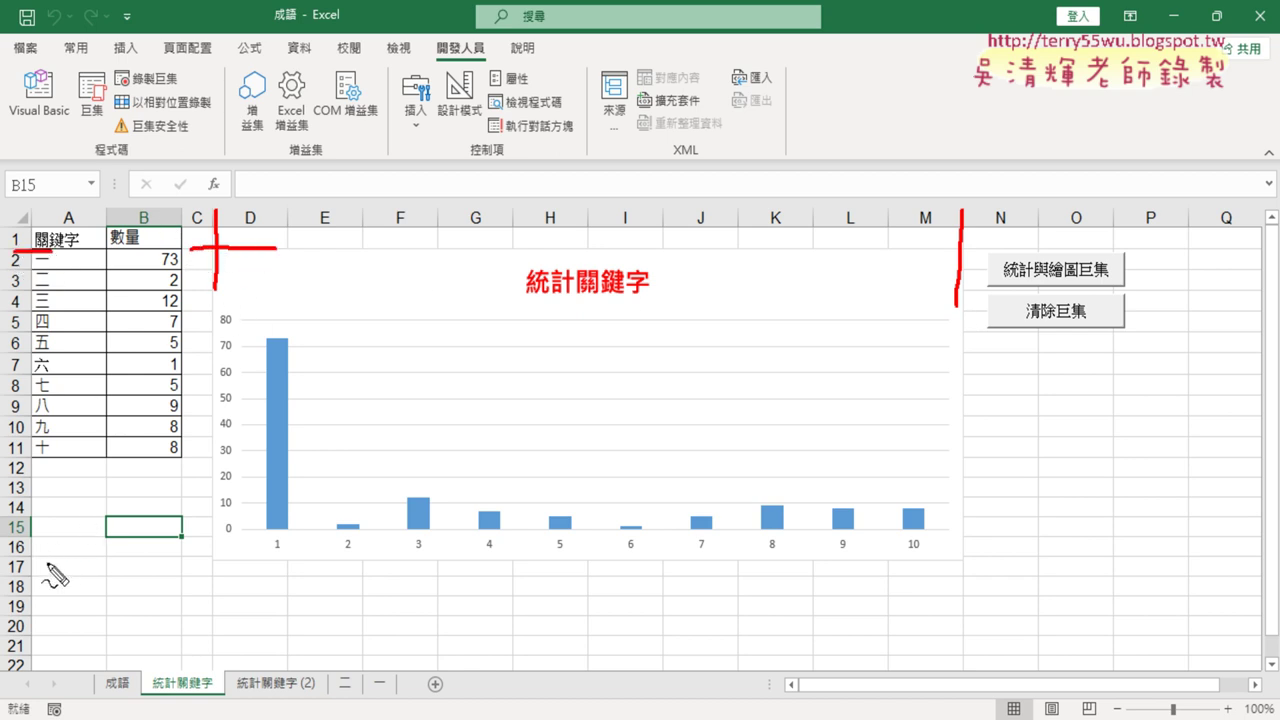
{"action": "left_click_drag", "start_coordinate": [48, 559], "coordinate": [240, 568]}
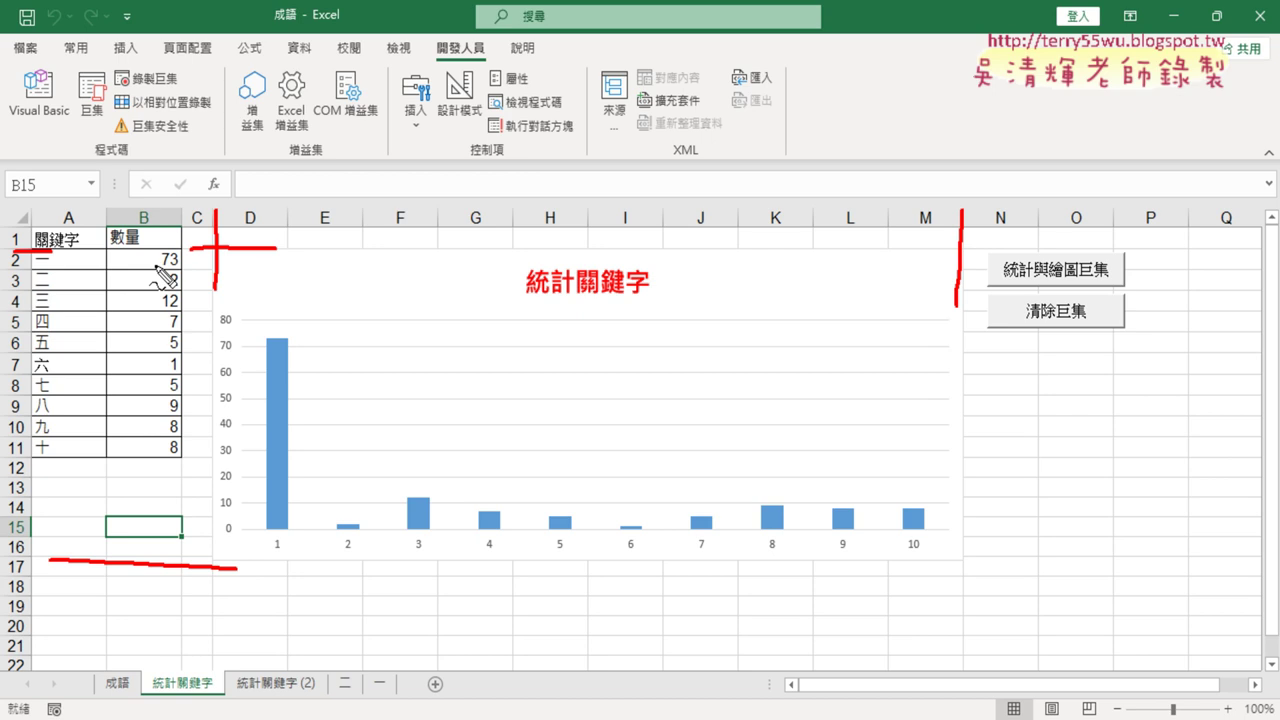
{"action": "key", "text": "Escape"}
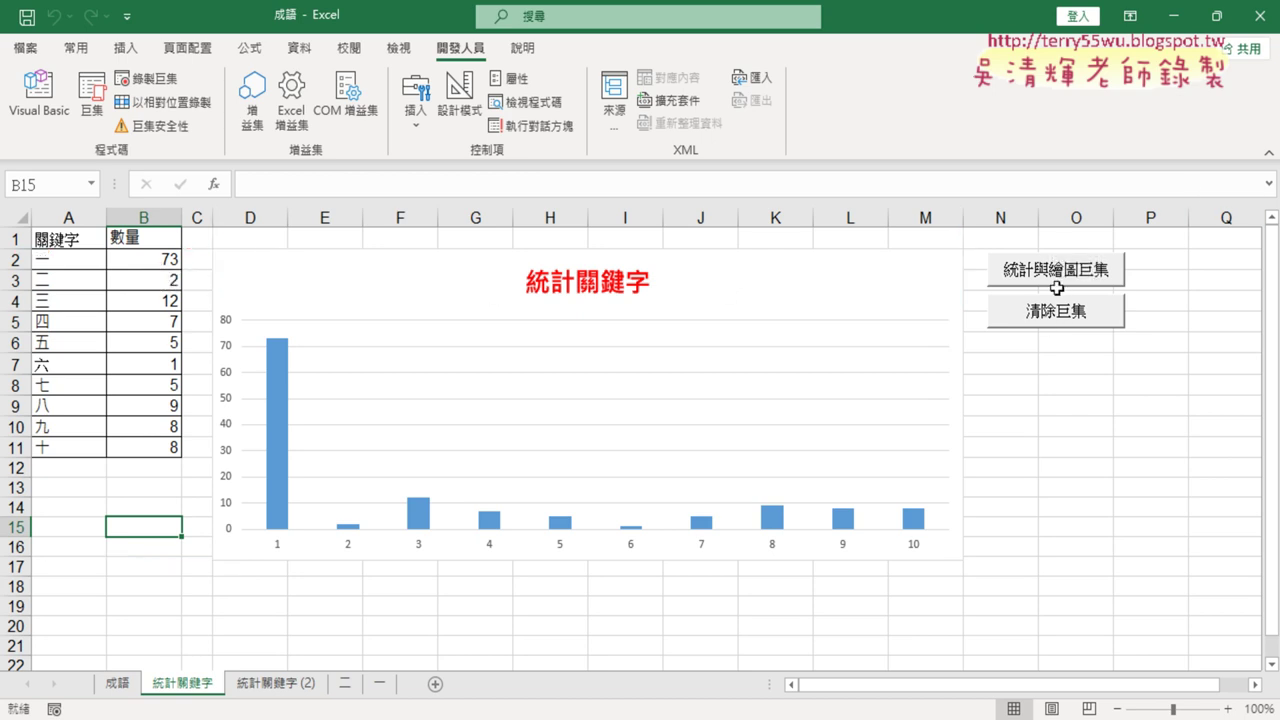
Test the 清除巨集 and 統計與繪圖巨集 buttons, inspecting A2:A11 and B2:B11 before clearing again
{"action": "left_click", "coordinate": [1064, 320]}
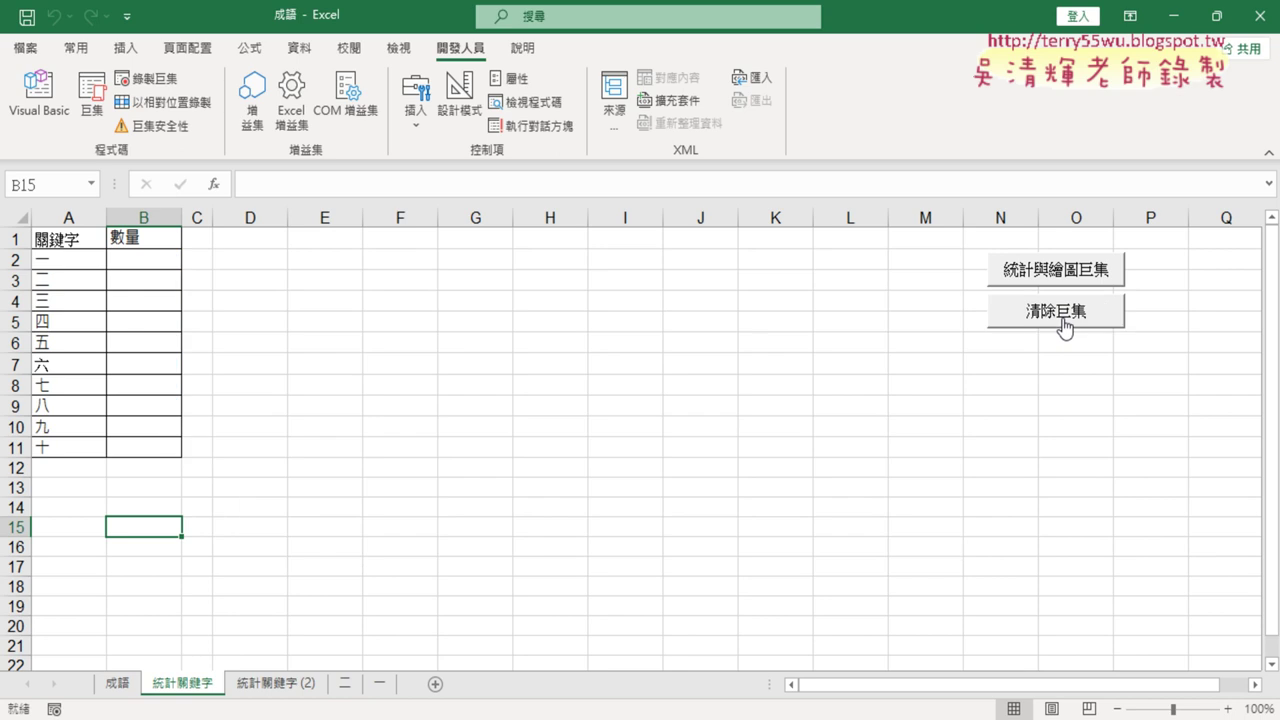
{"action": "left_click", "coordinate": [1071, 273]}
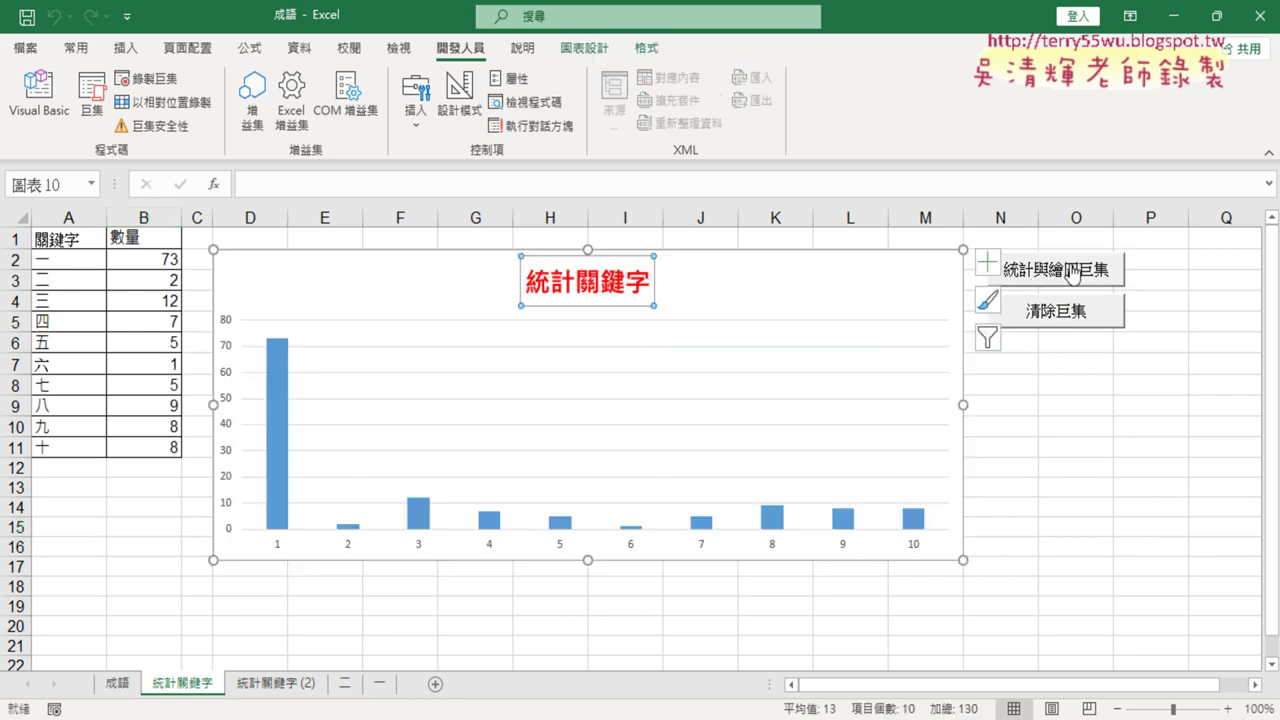
{"action": "left_click_drag", "start_coordinate": [52, 260], "coordinate": [58, 447]}
{"action": "left_click_drag", "start_coordinate": [168, 260], "coordinate": [168, 447]}
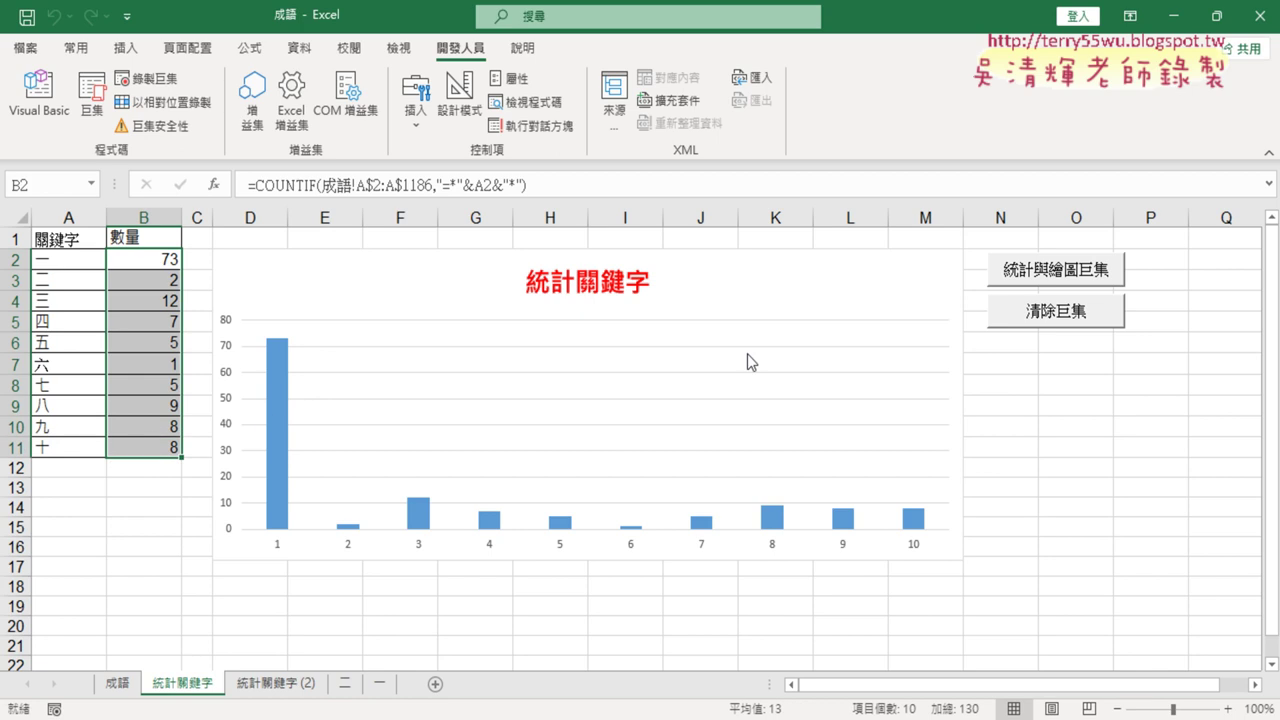
{"action": "left_click", "coordinate": [1066, 314]}
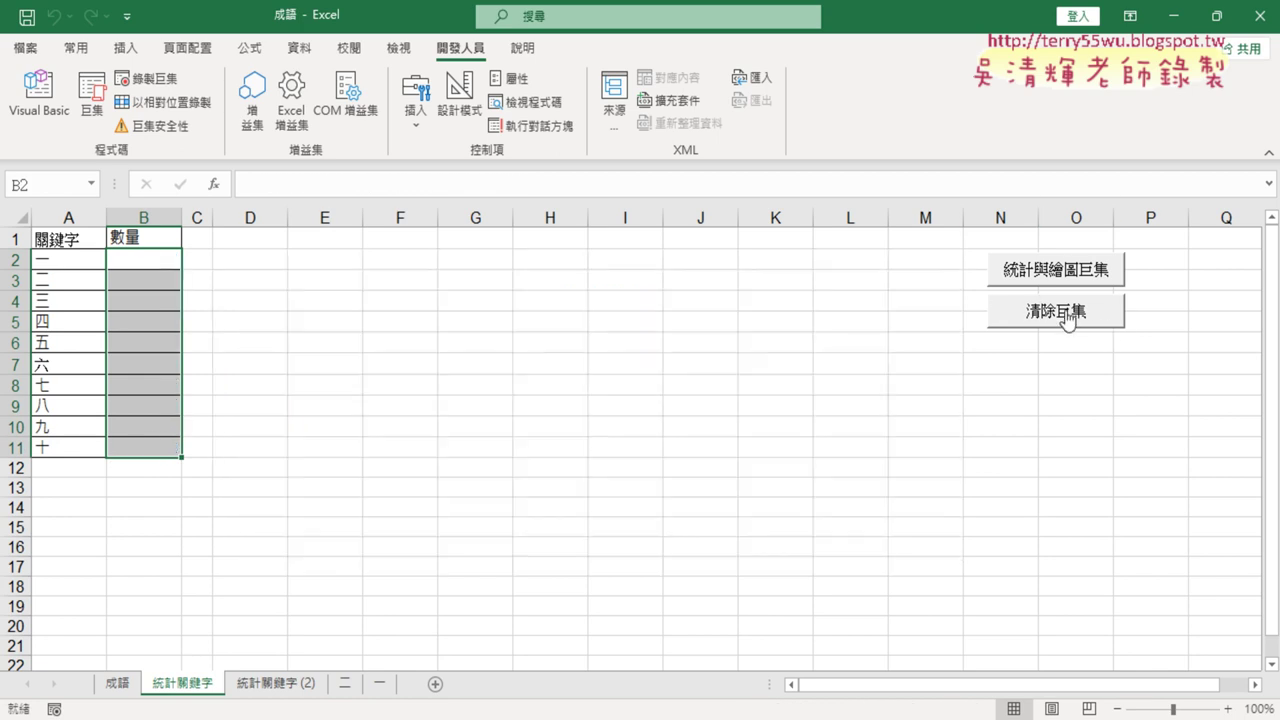